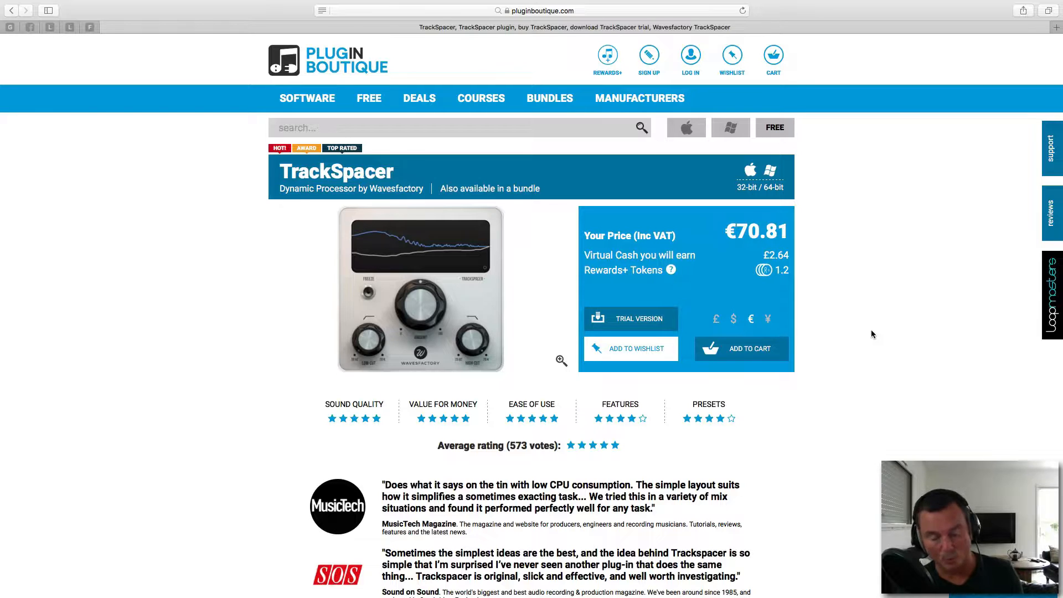
Step: Switch to Ableton Live, play the session and toggle solo on the Original DRY track to compare it with the other tracks
key(super+Tab)
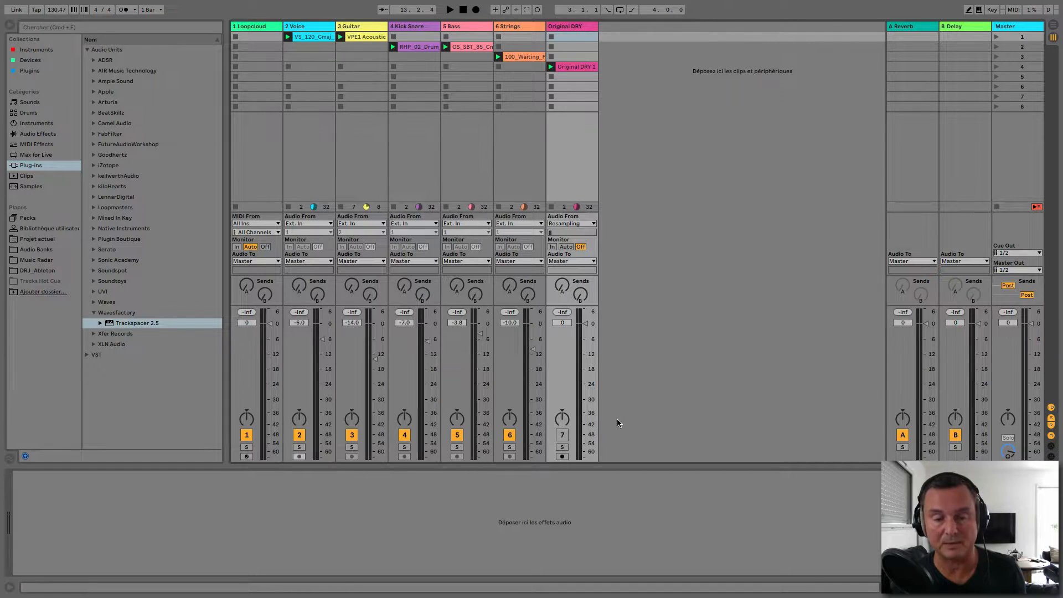
key(space)
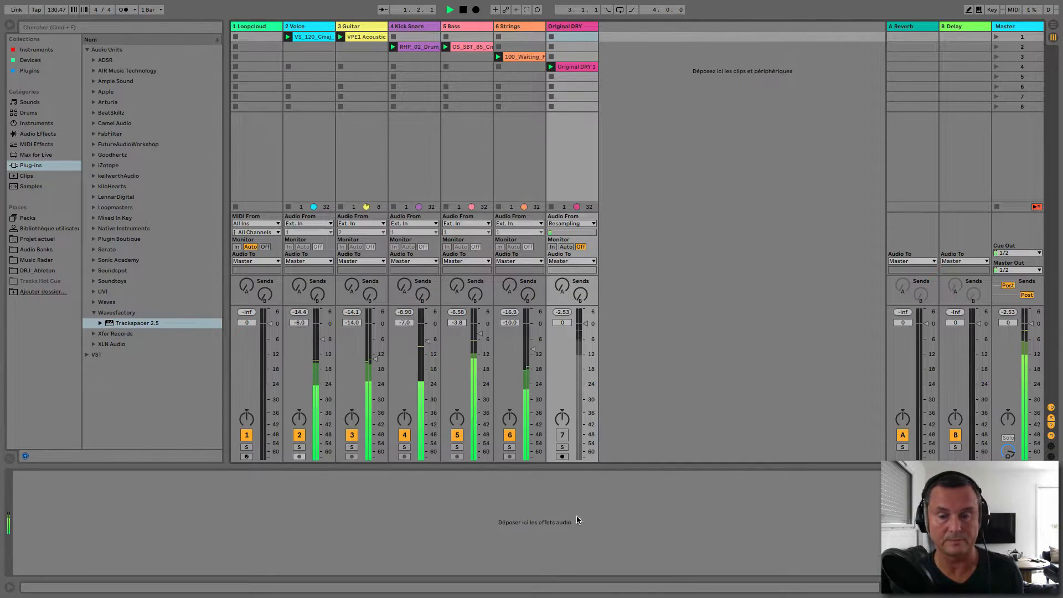
click(562, 447)
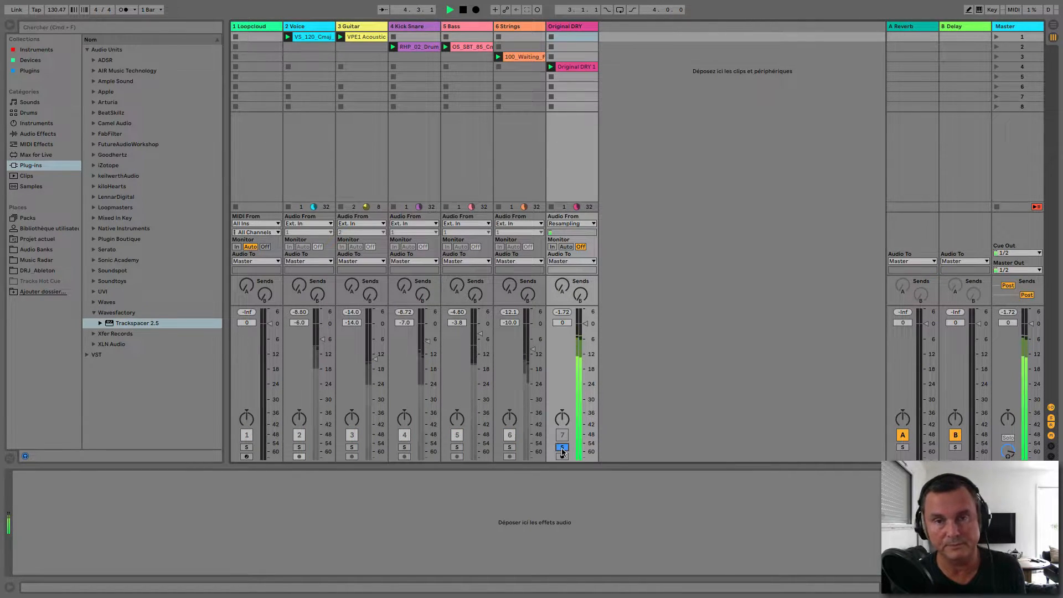
click(562, 448)
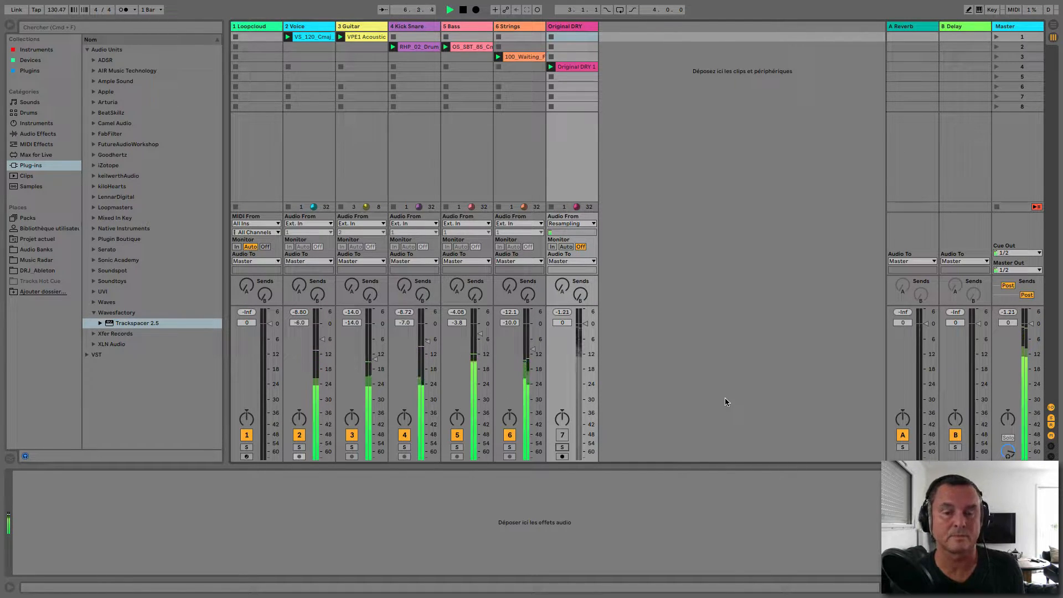
click(562, 446)
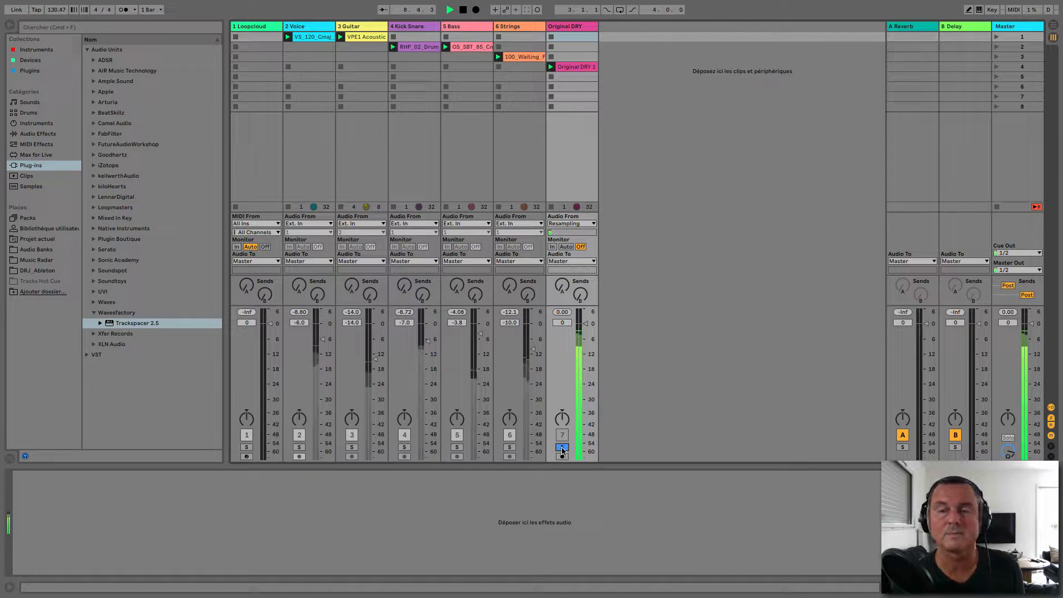
click(562, 446)
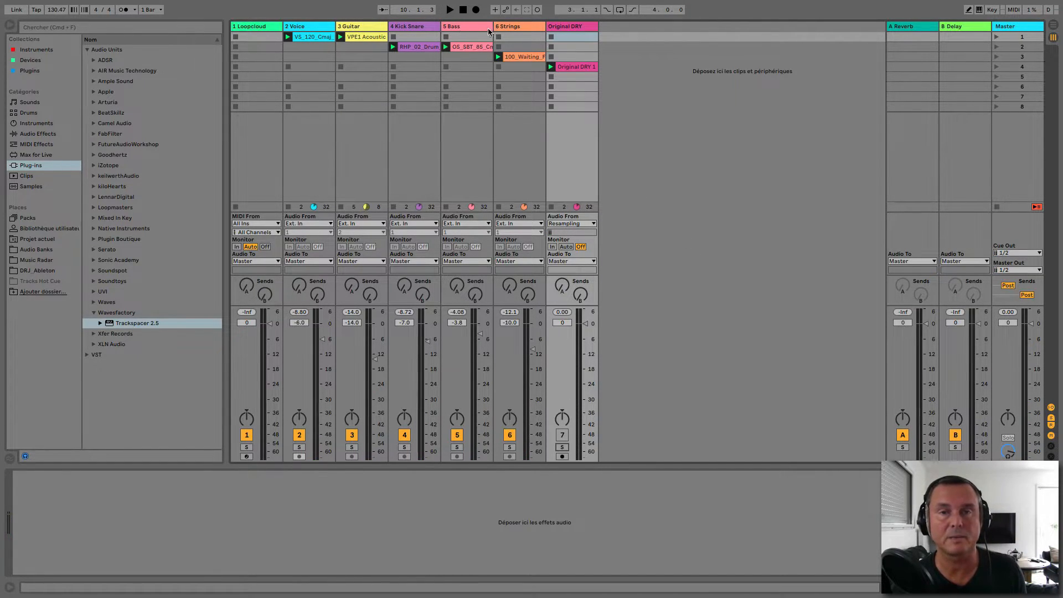
Step: Stop the clips on the Original DRY, Kick Snare, Bass and Strings tracks and audition only Voice and Guitar
click(551, 107)
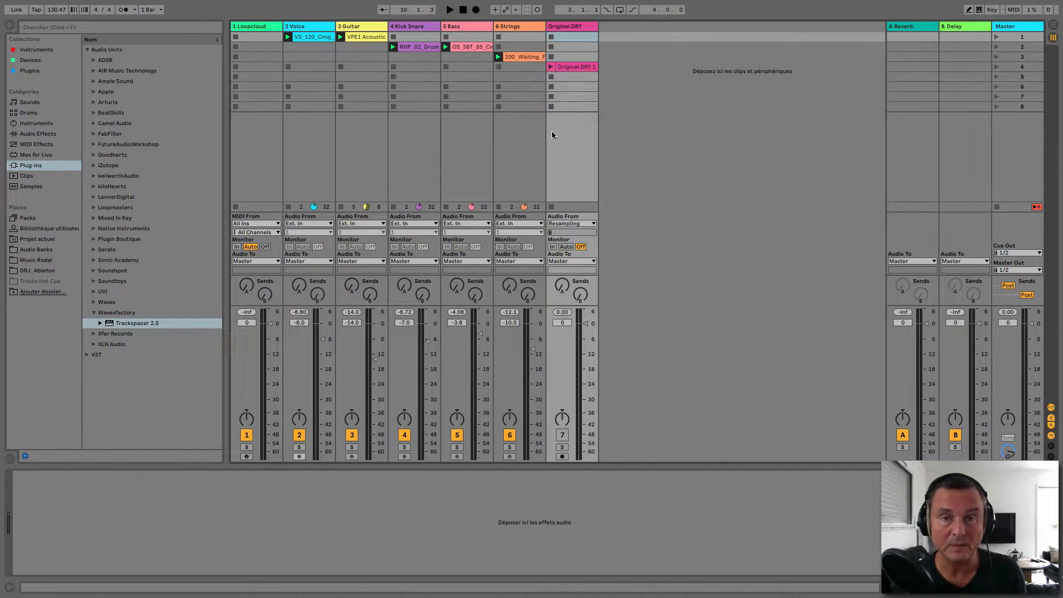
click(394, 67)
click(445, 67)
click(498, 67)
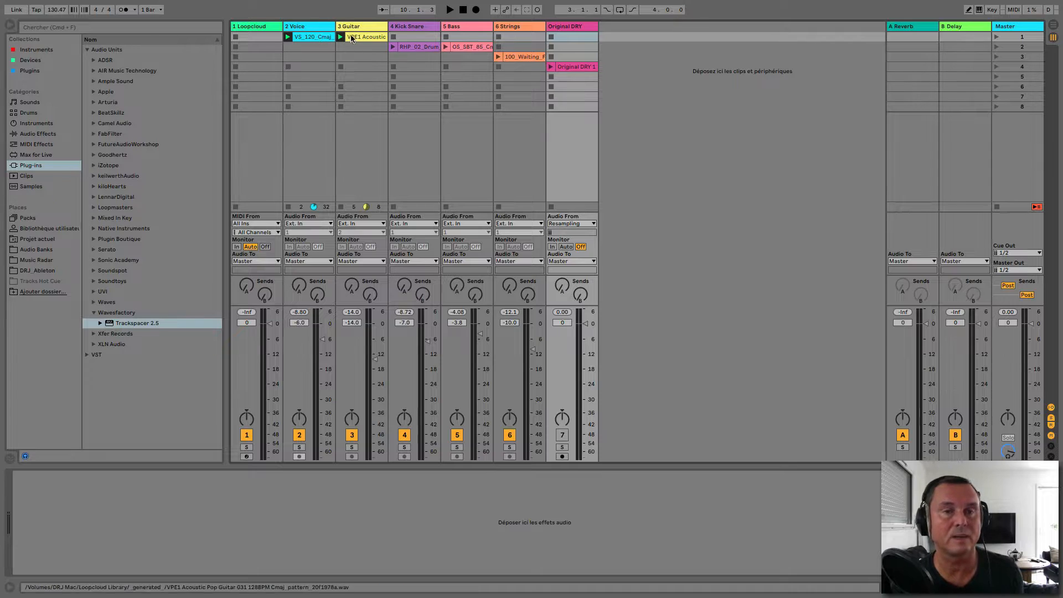
key(space)
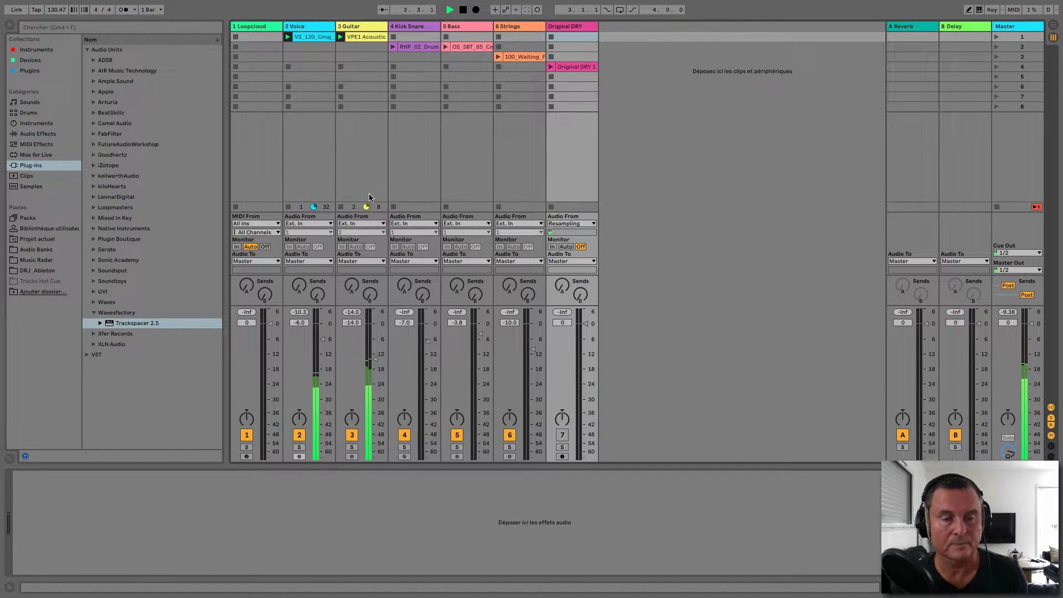
key(space)
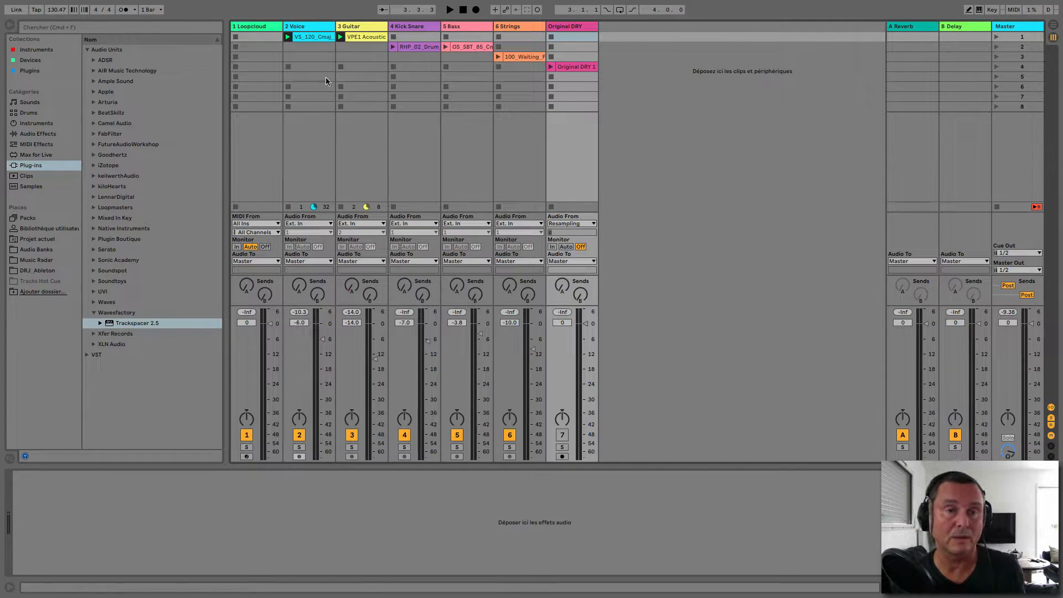
Step: Insert Trackspacer 2.5 on the Guitar track and duplicate the Voice track
drag(112, 326, 350, 169)
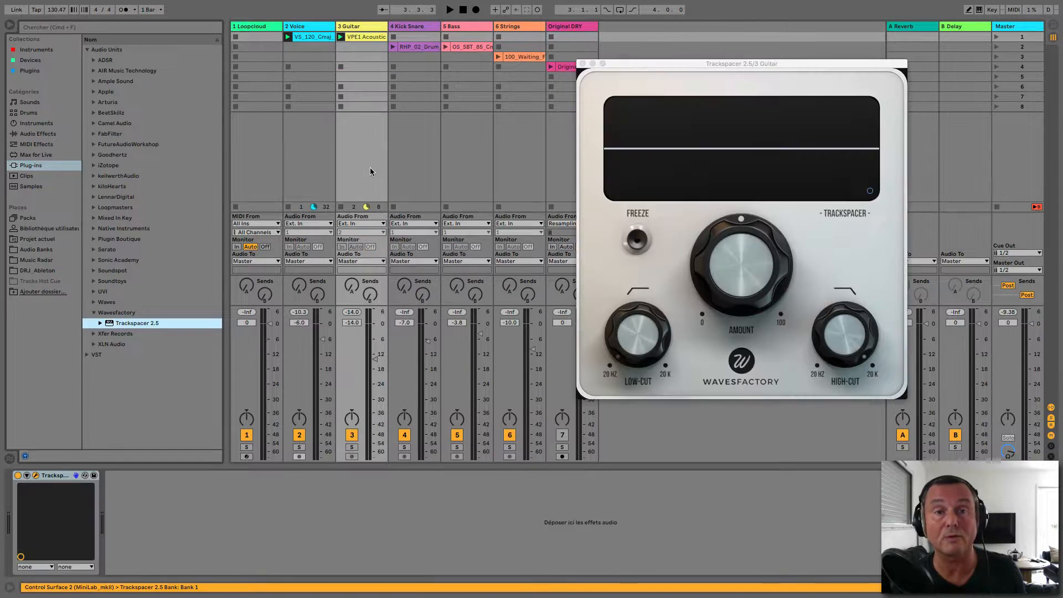
click(318, 30)
key(super+d)
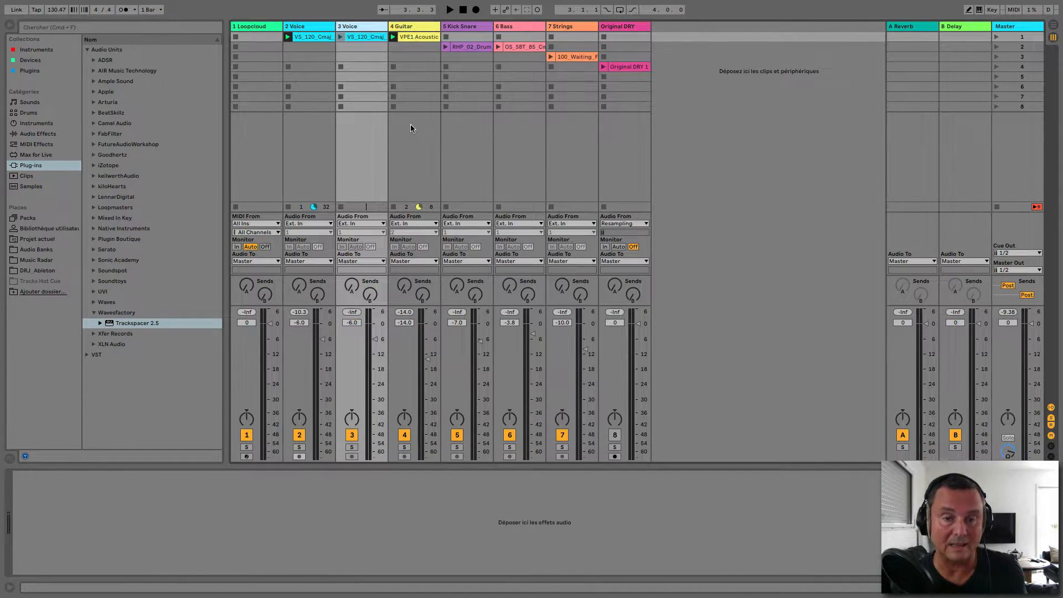
Step: Route the duplicated Voice track's output to 4 Guitar, Sidechain-Trackspacer 2.5, and launch its clip in place of the original Voice clip
click(365, 262)
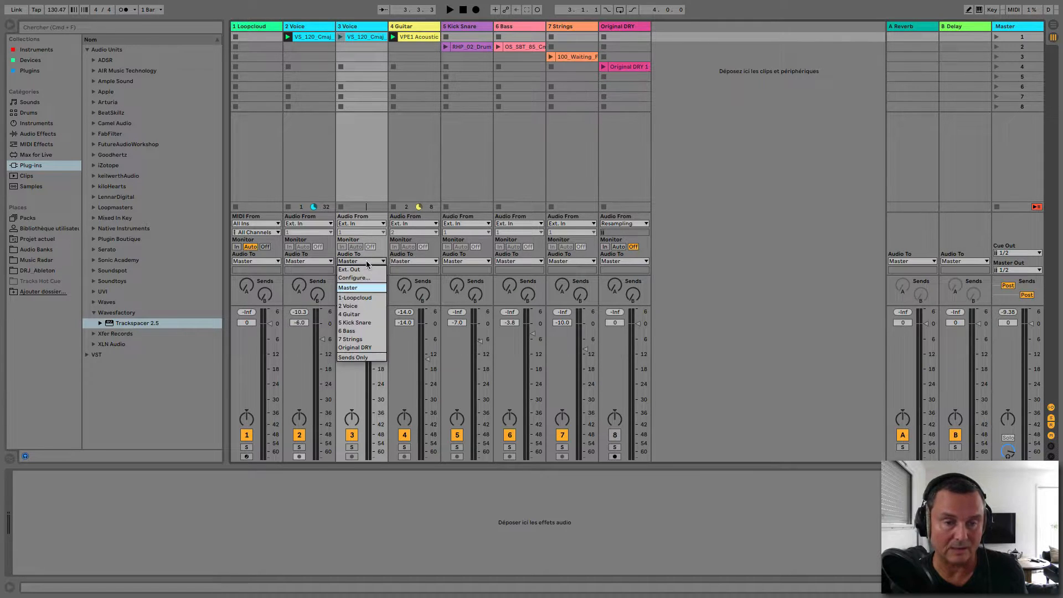
click(363, 315)
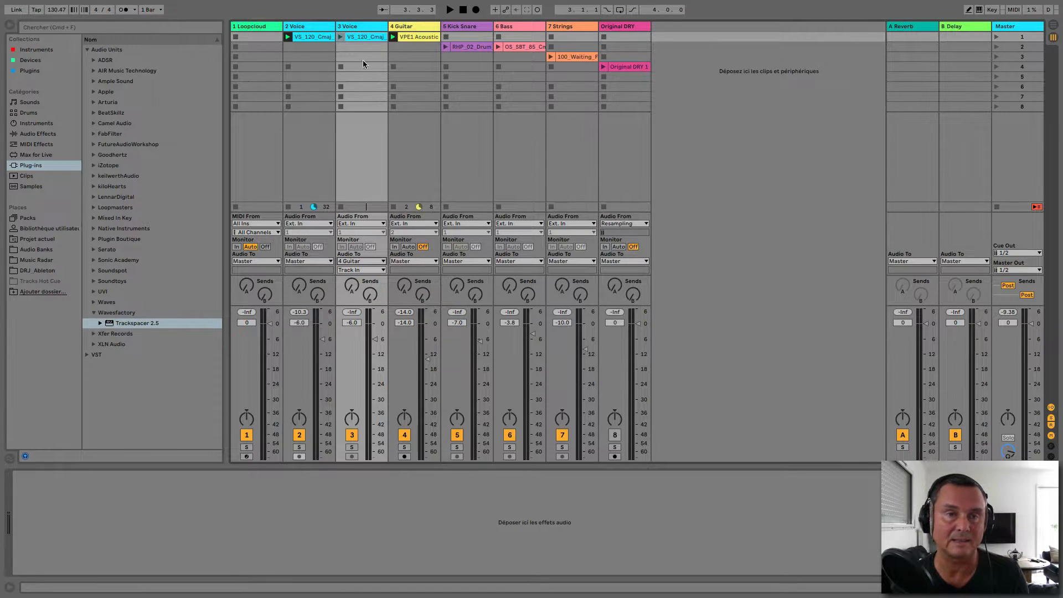
click(358, 271)
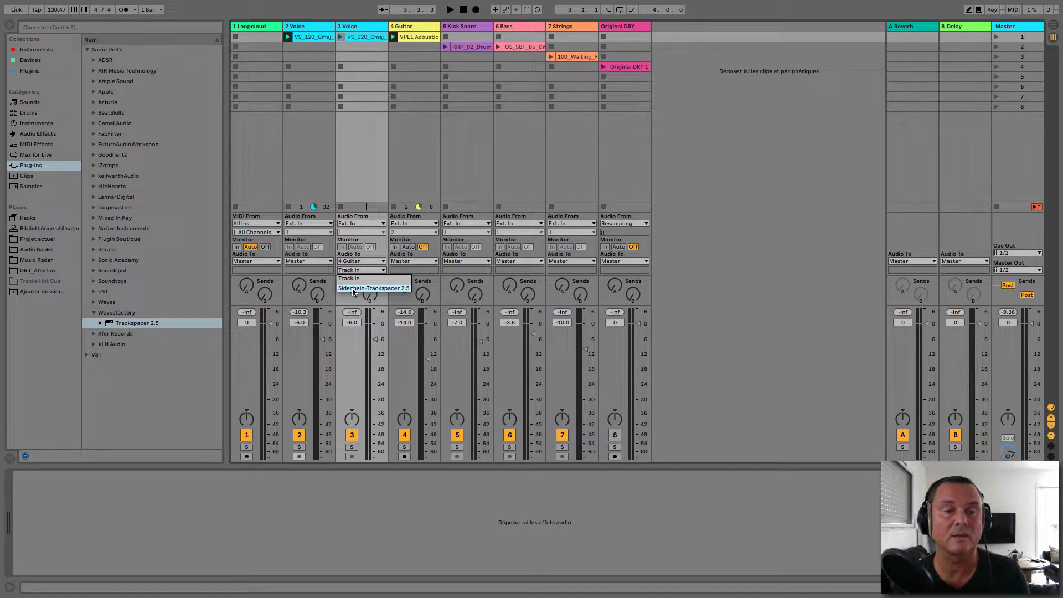
click(353, 289)
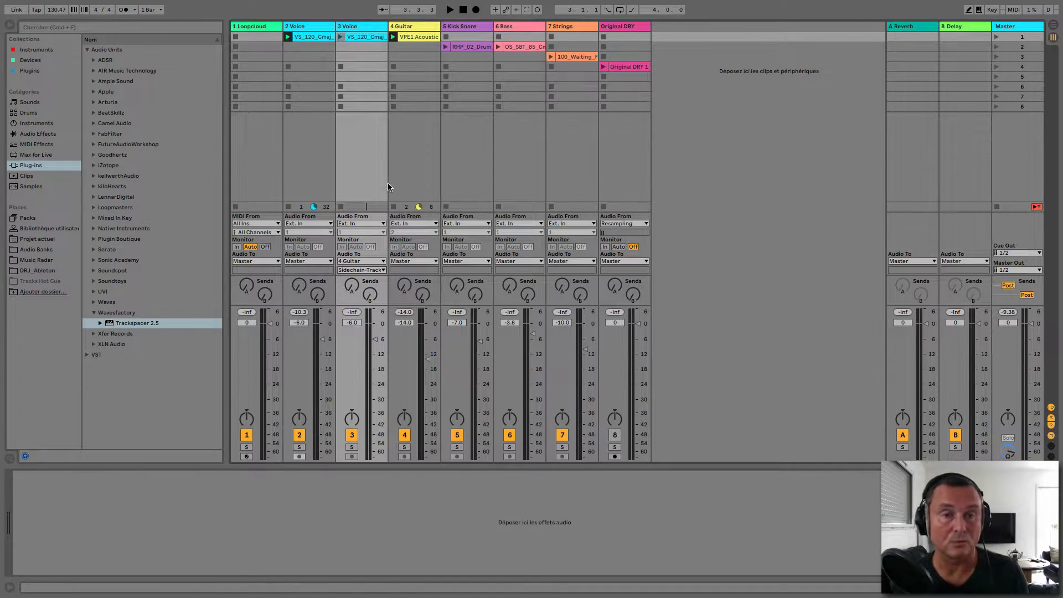
click(288, 67)
click(340, 37)
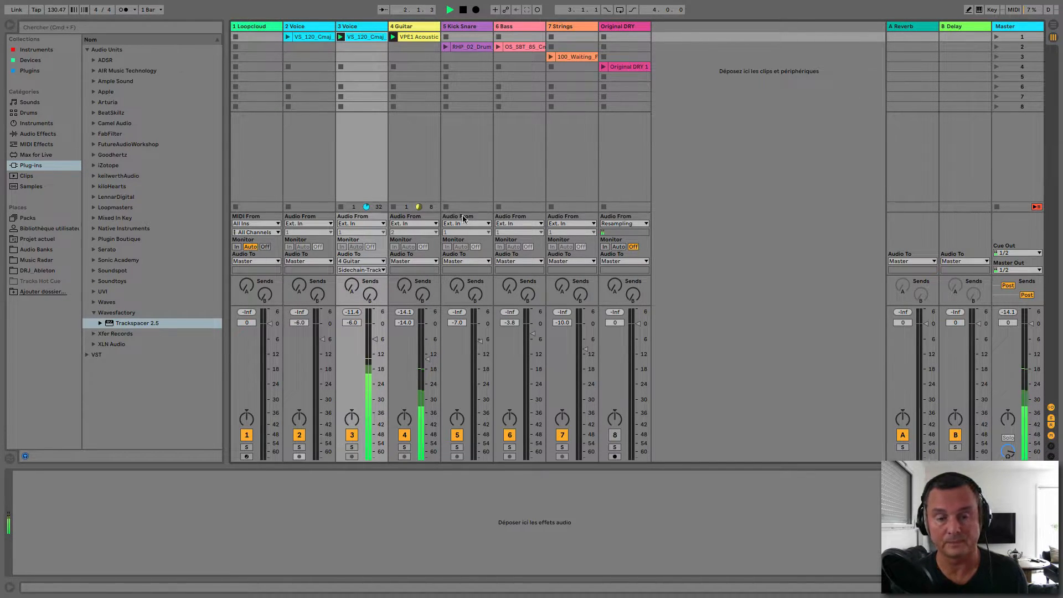
Step: Show Trackspacer's Advanced Panel on the Guitar track and enable Sidechain
click(415, 26)
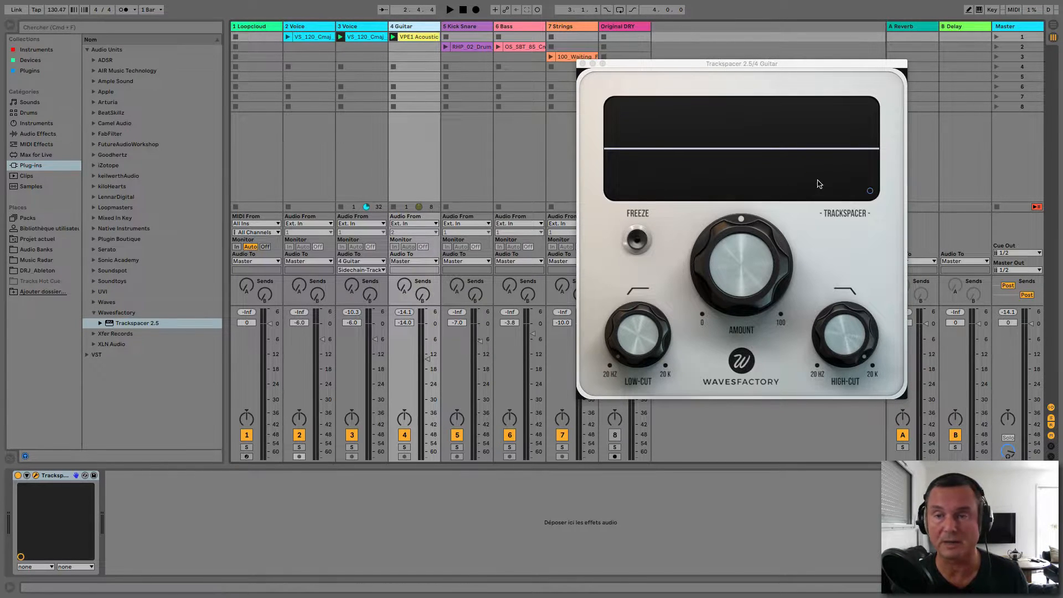
click(870, 192)
mouse_move(765, 165)
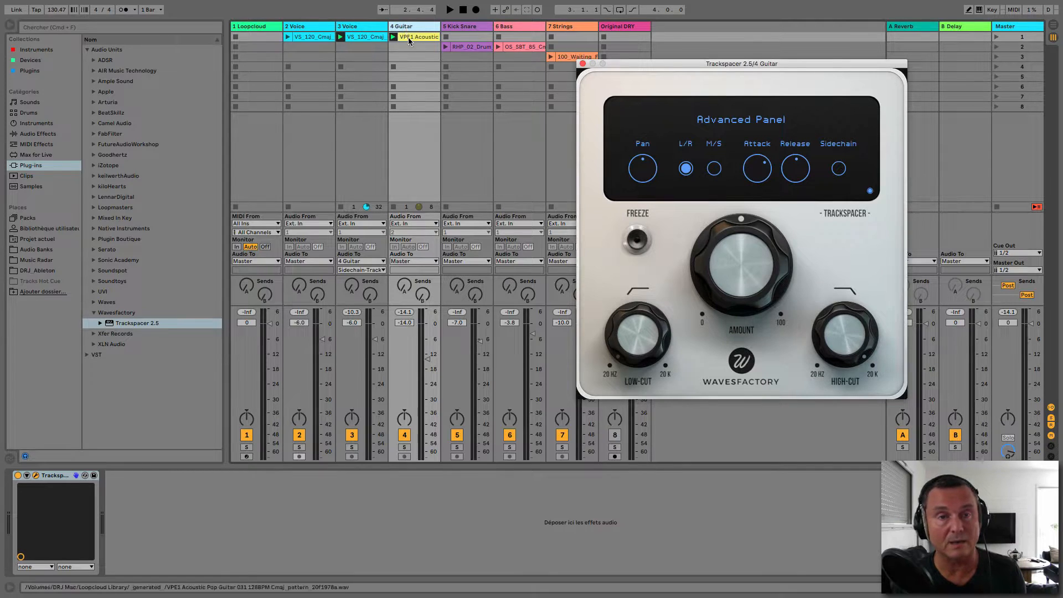
mouse_move(737, 224)
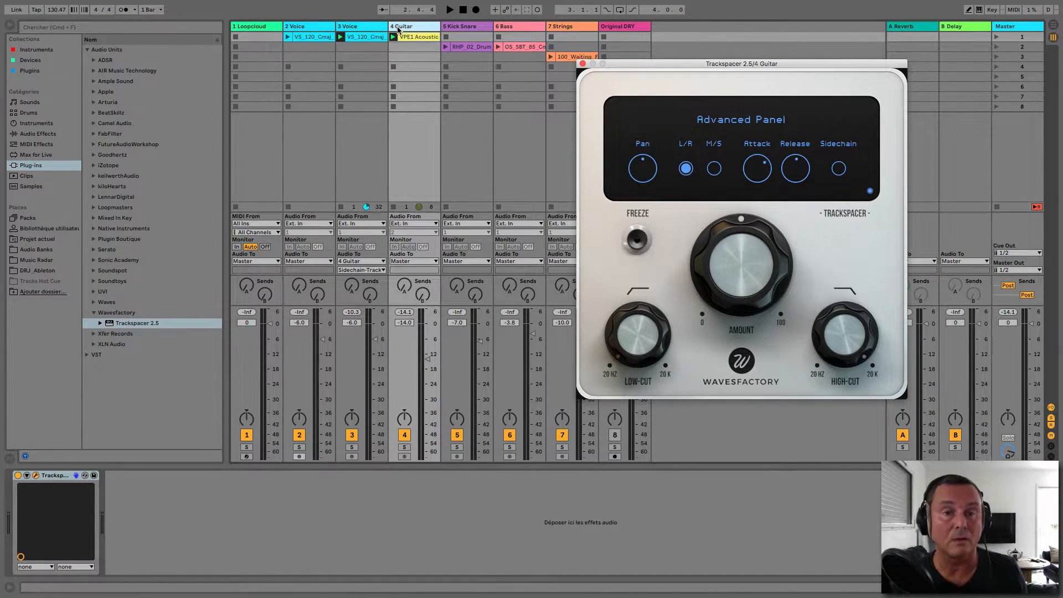
click(839, 170)
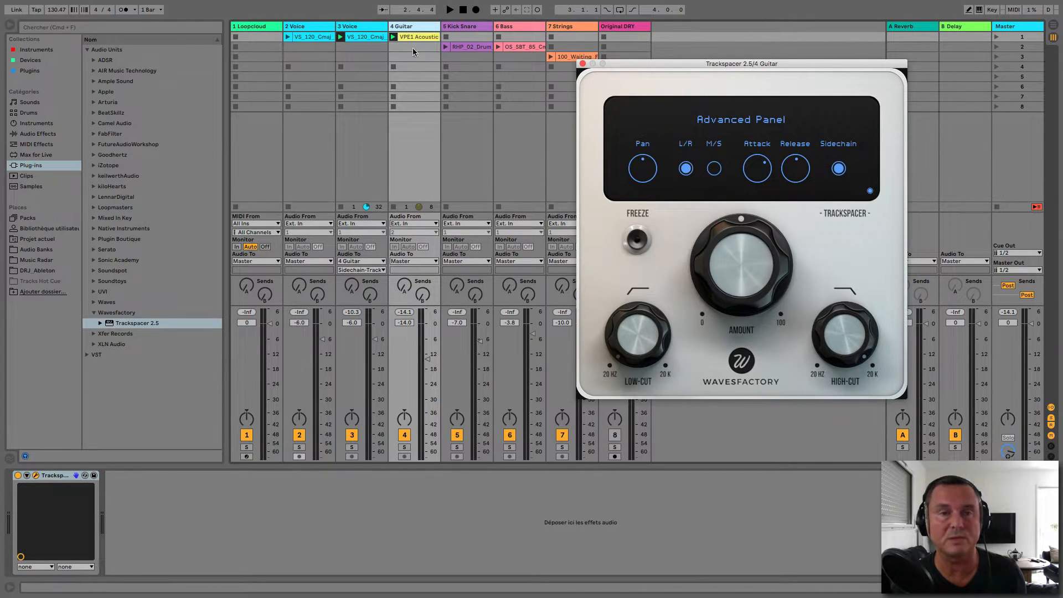
Step: Play the voice and guitar with Sidechain on, switch Sidechain off to compare, and stop playback
mouse_move(740, 232)
key(space)
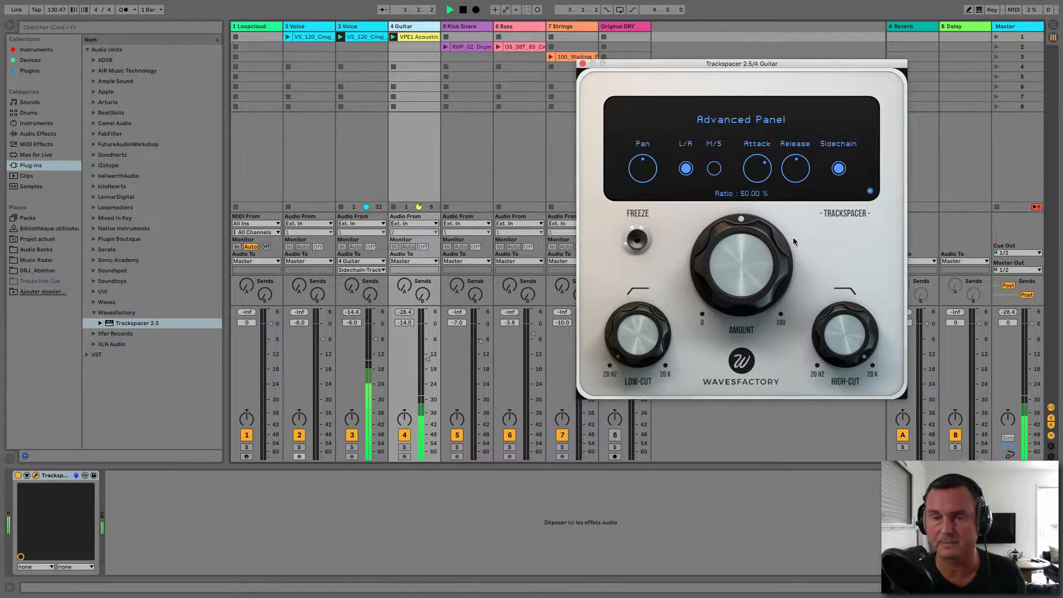
click(839, 169)
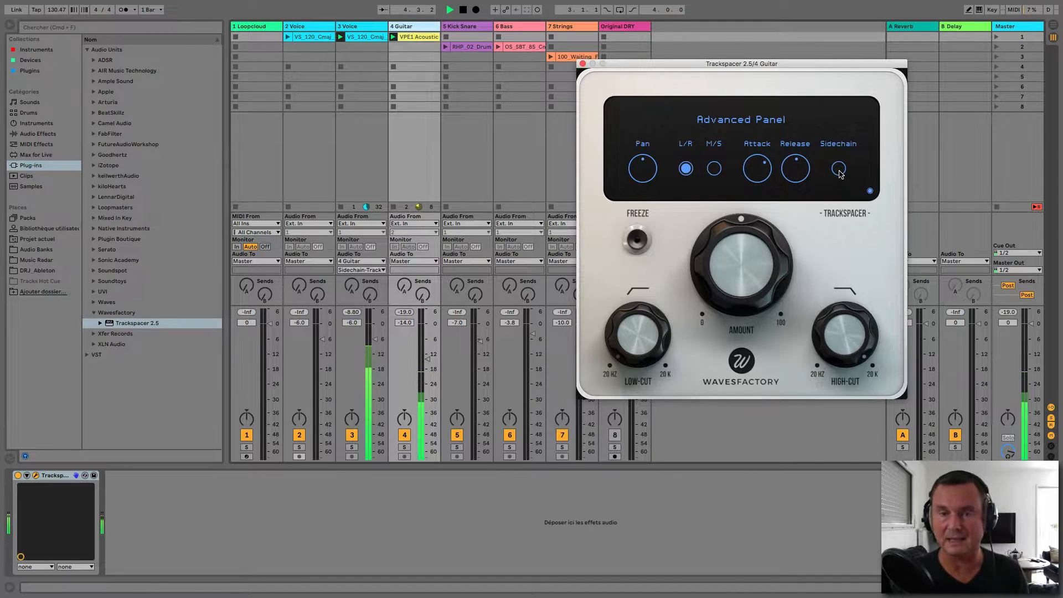
key(space)
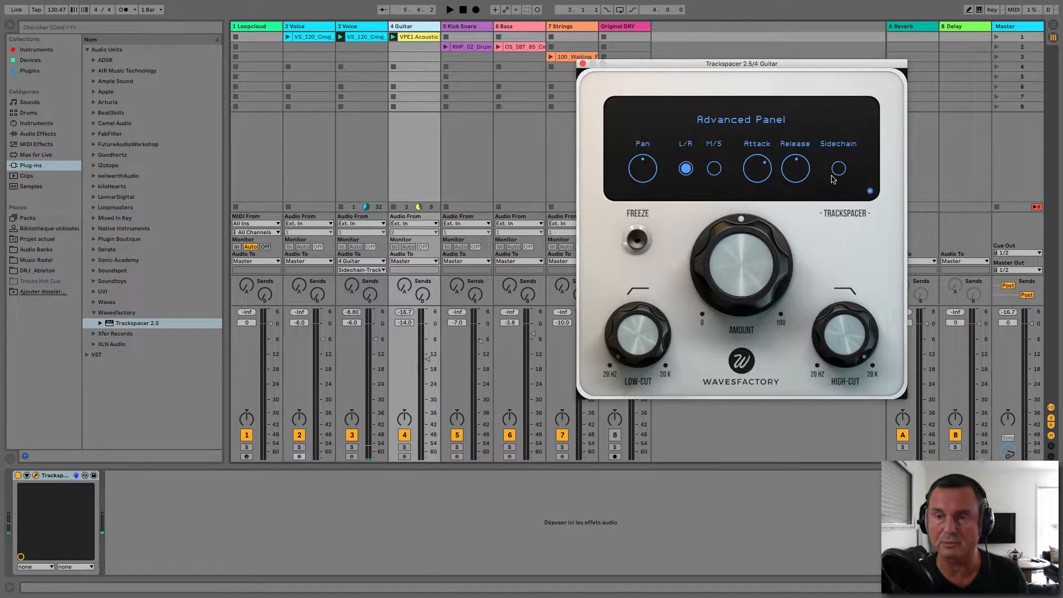
Step: Re-enable Sidechain, set Trackspacer's Amount to 62.31 %, and narrow its band with a higher Low-Cut and a High-Cut of about 6749 Hz
mouse_move(734, 258)
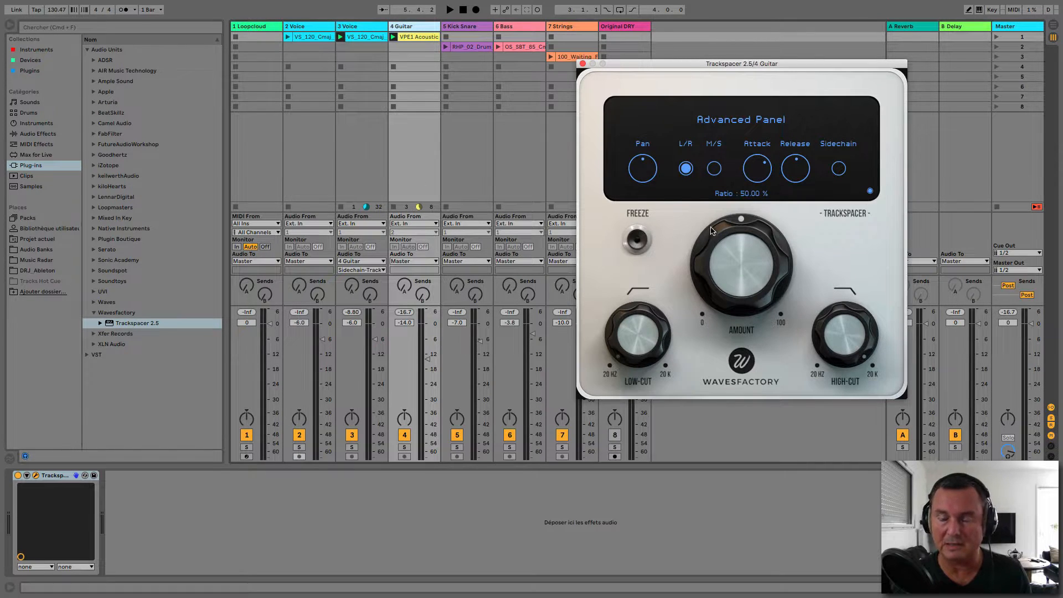
mouse_move(741, 271)
mouse_down()
mouse_move(751, 335)
mouse_move(734, 267)
mouse_up()
mouse_move(611, 343)
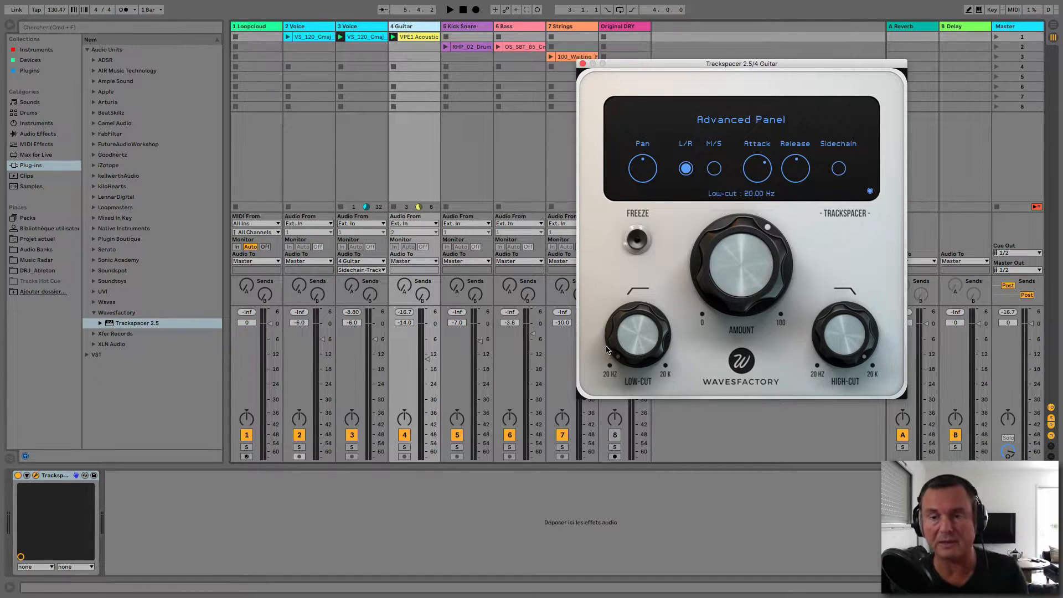
drag(638, 368, 641, 270)
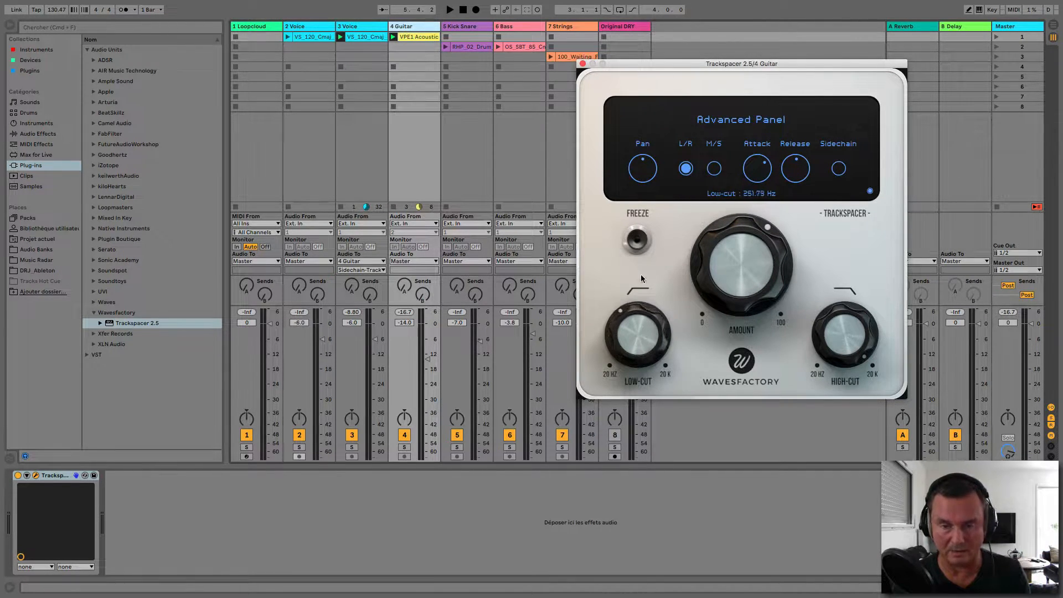
drag(842, 340, 856, 394)
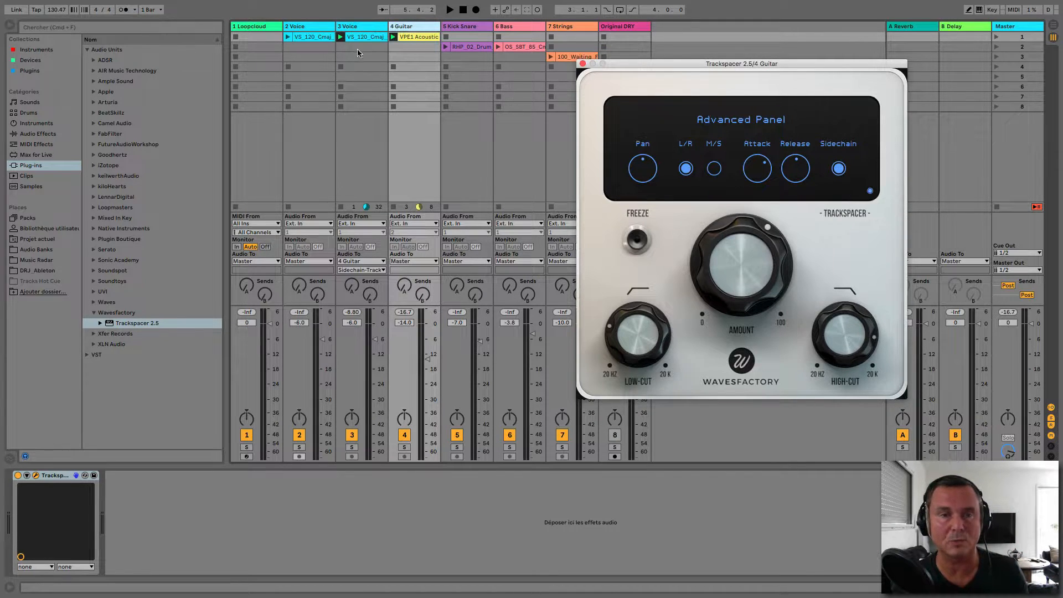
mouse_move(638, 342)
drag(639, 341, 639, 319)
mouse_move(748, 317)
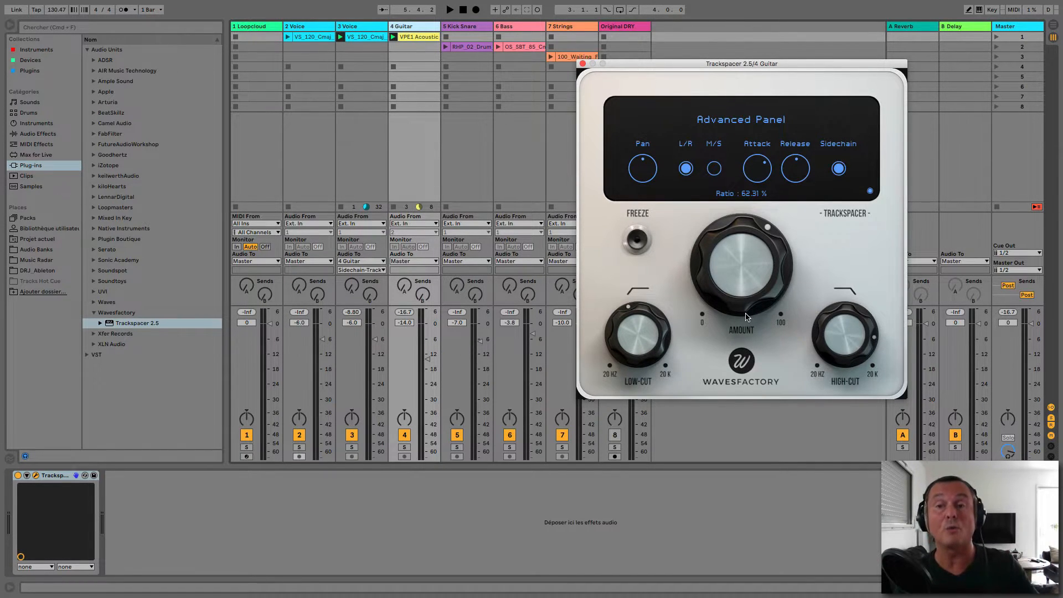
Step: Return Trackspacer to its spectrum display, start playback and sweep the Low-Cut, leaving it at about 94 Hz
click(870, 191)
key(space)
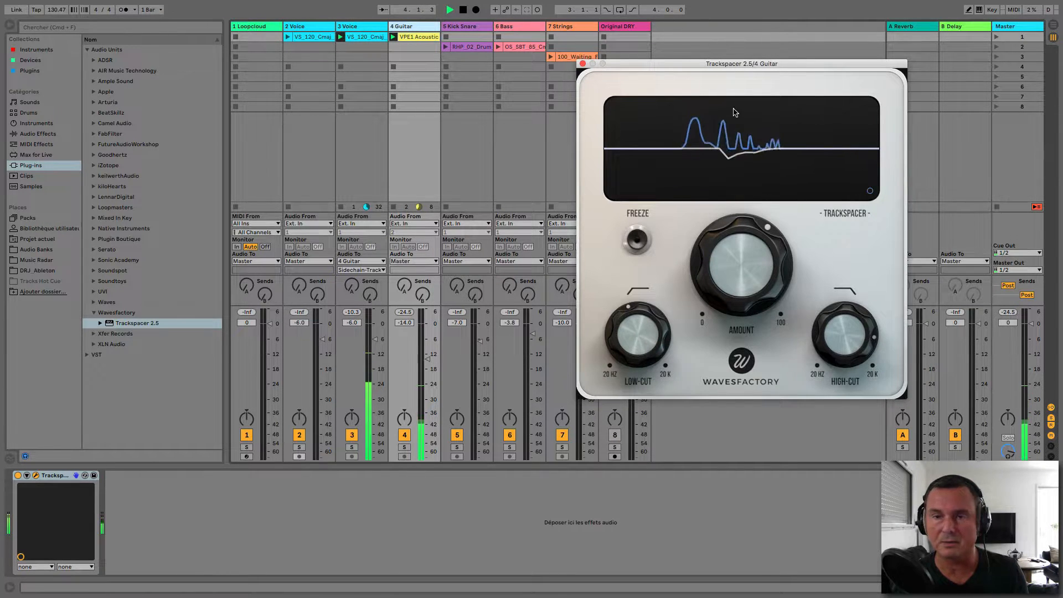
mouse_move(647, 327)
drag(622, 346, 632, 379)
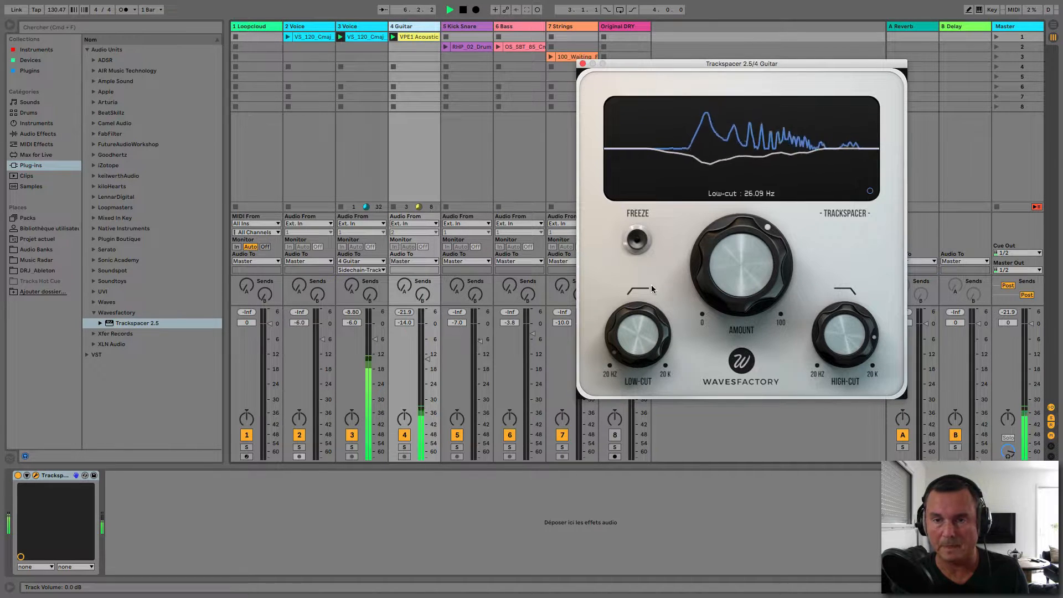
mouse_move(644, 336)
drag(637, 339, 636, 308)
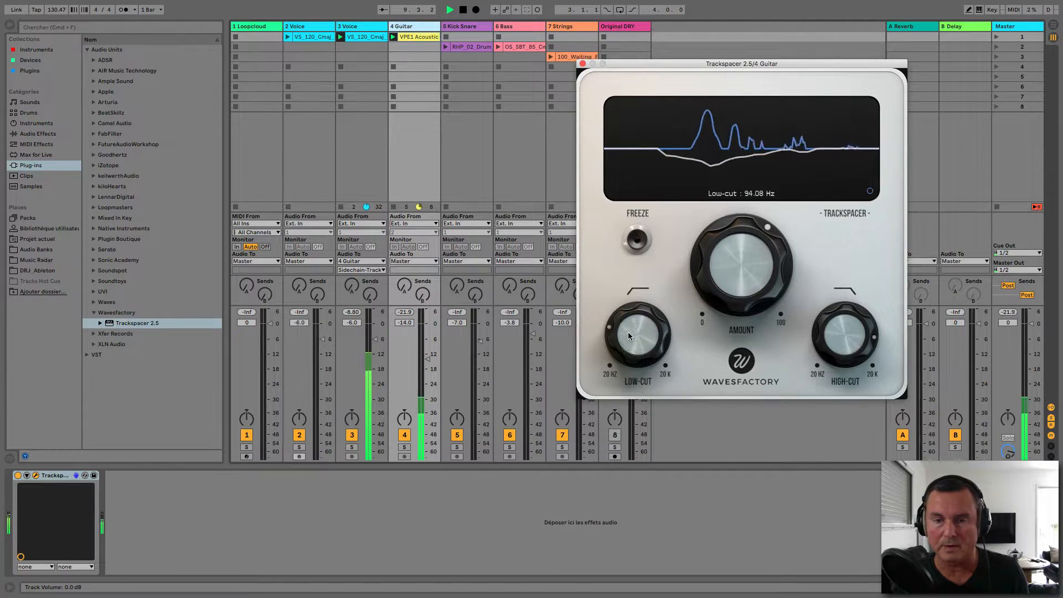
Step: Lower Trackspacer's High-Cut to about 6071 Hz and raise the Amount to its maximum during playback
mouse_move(822, 329)
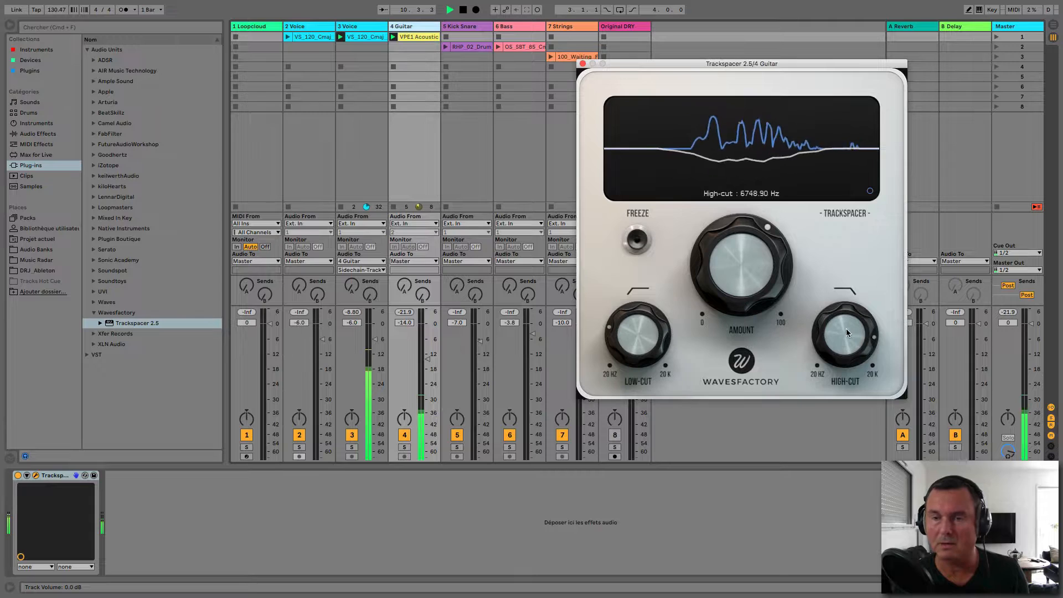
mouse_move(853, 322)
mouse_down()
mouse_move(846, 347)
mouse_move(846, 331)
mouse_up()
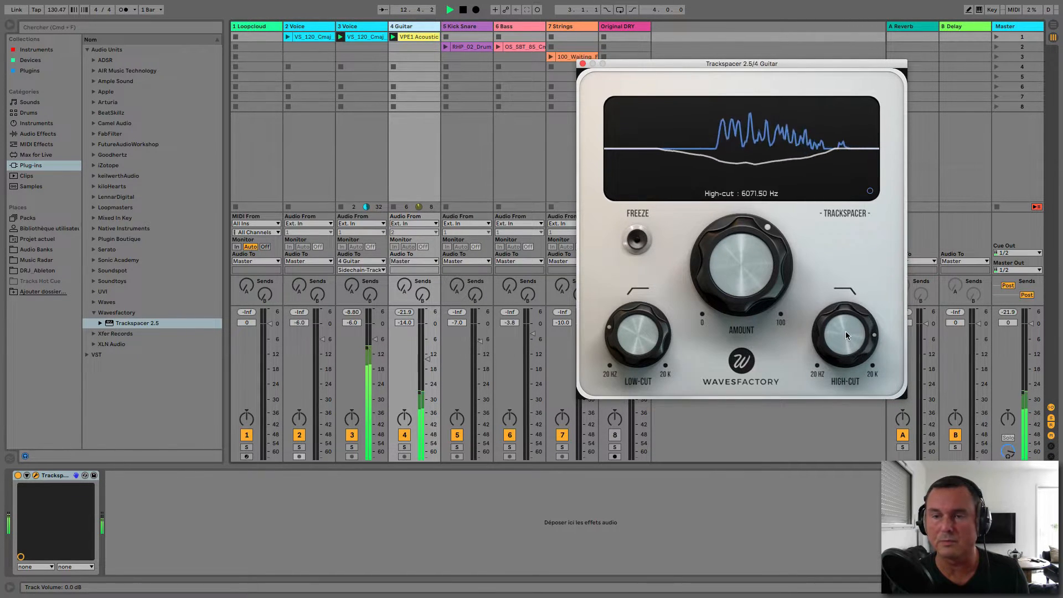
drag(740, 265, 772, 213)
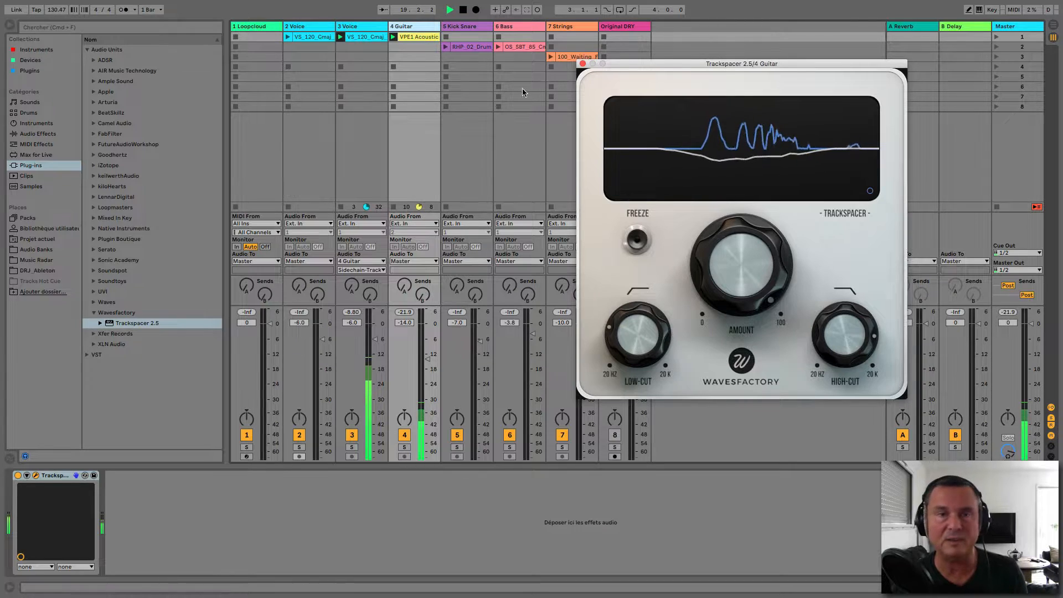
Step: Show Trackspacer's Advanced Panel, shorten the Attack, and lower the Amount to 0 % during playback
mouse_move(736, 252)
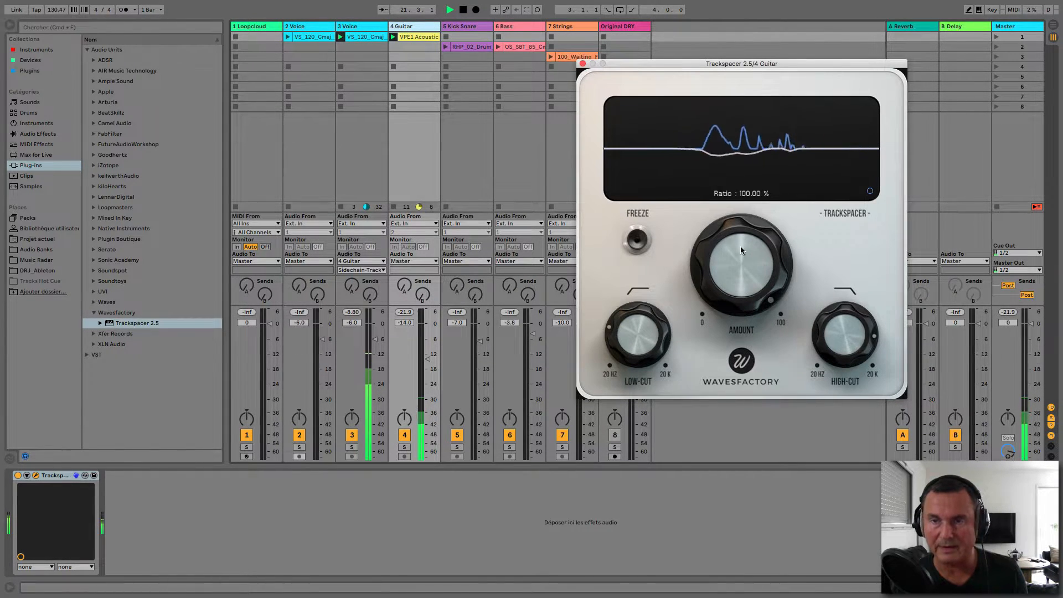
click(870, 191)
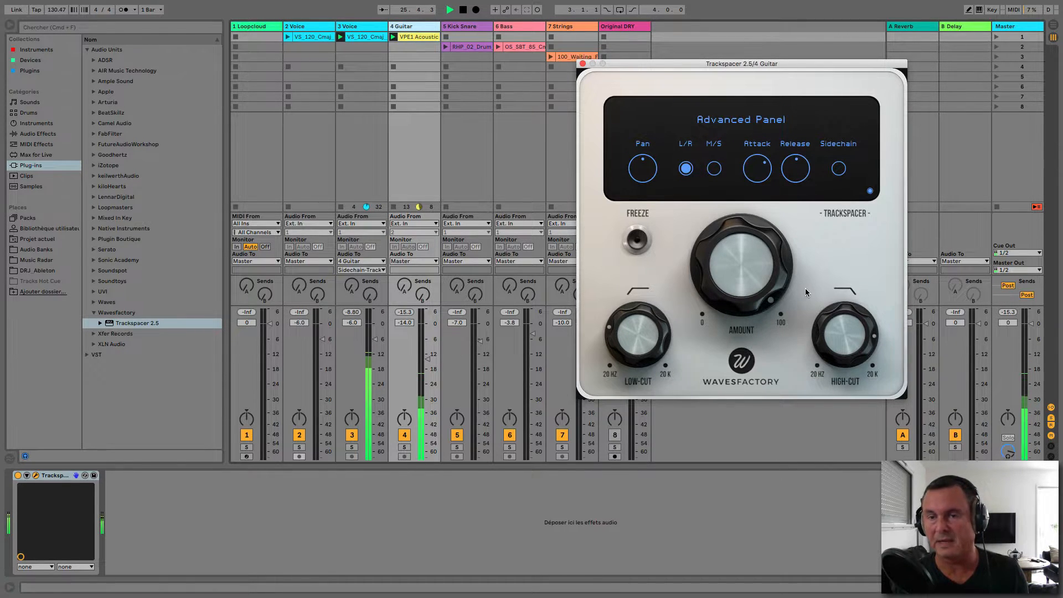
mouse_move(754, 255)
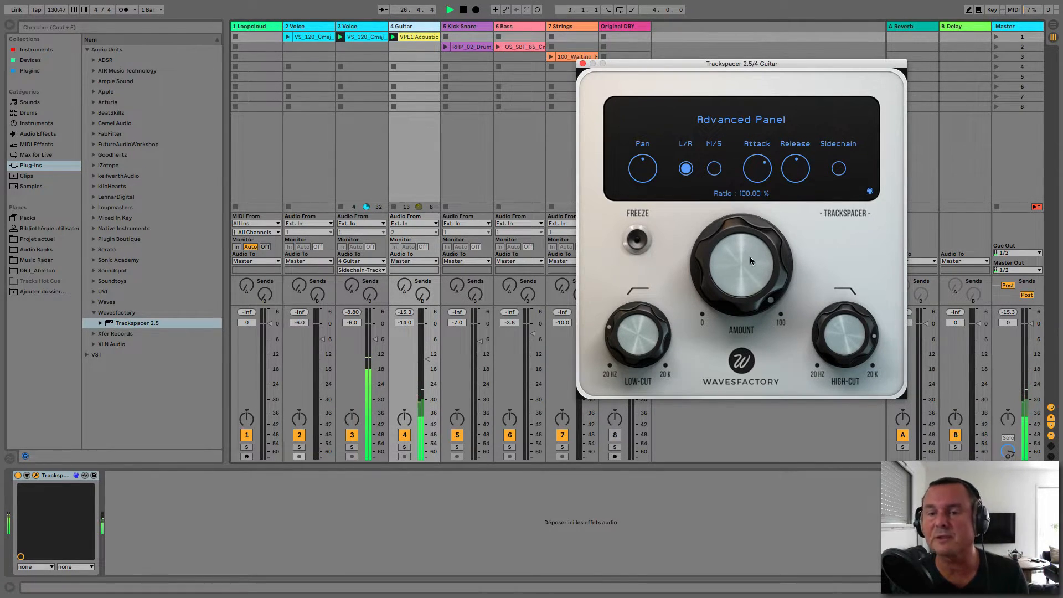
drag(746, 244, 743, 330)
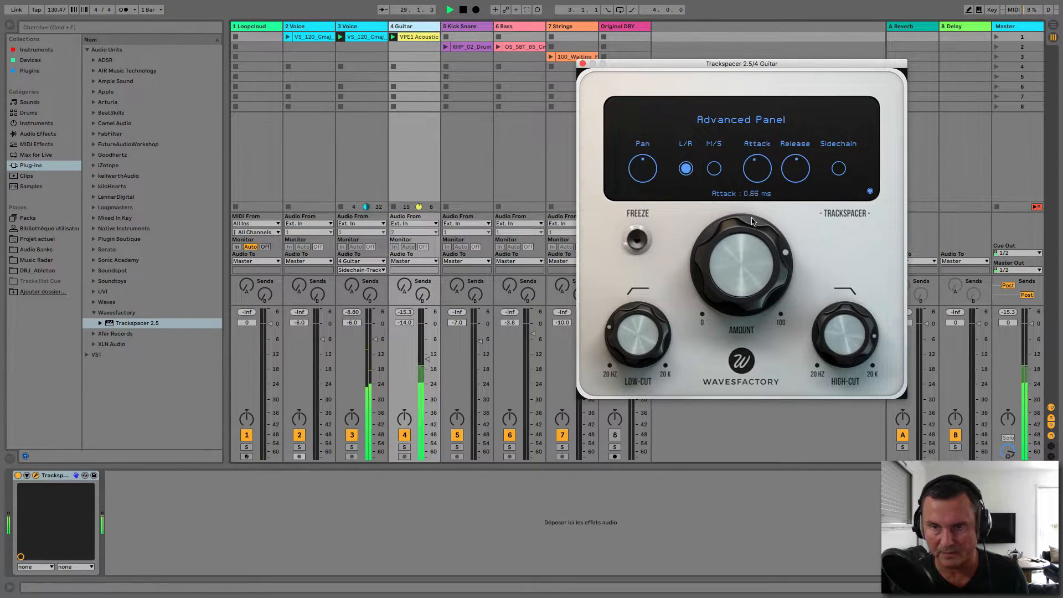
drag(751, 237, 729, 411)
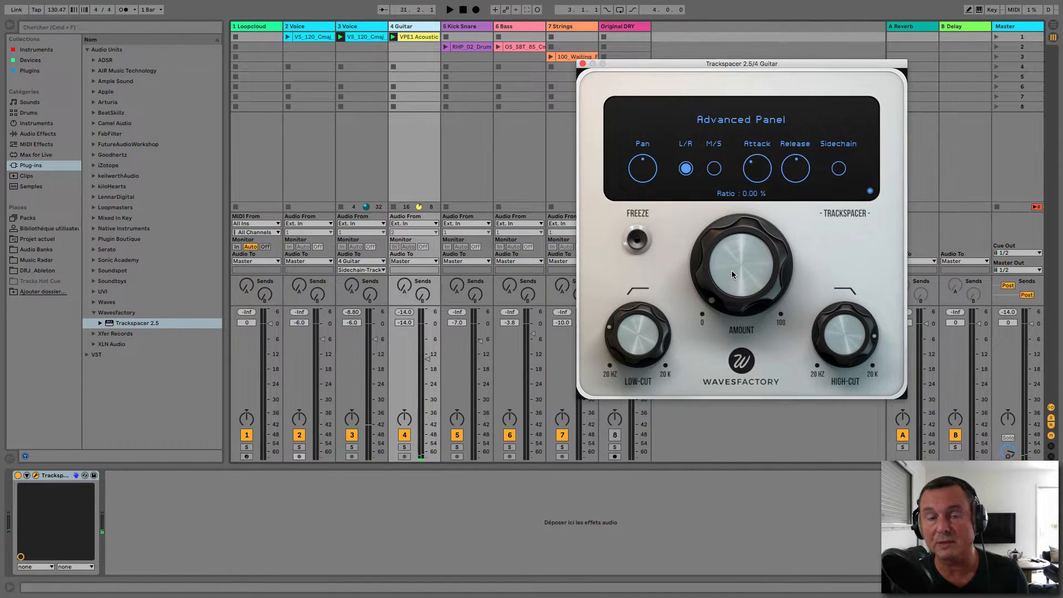
Step: Restart playback with Trackspacer's spectrum display showing, raise the Amount to about 21 %, and stop
key(space)
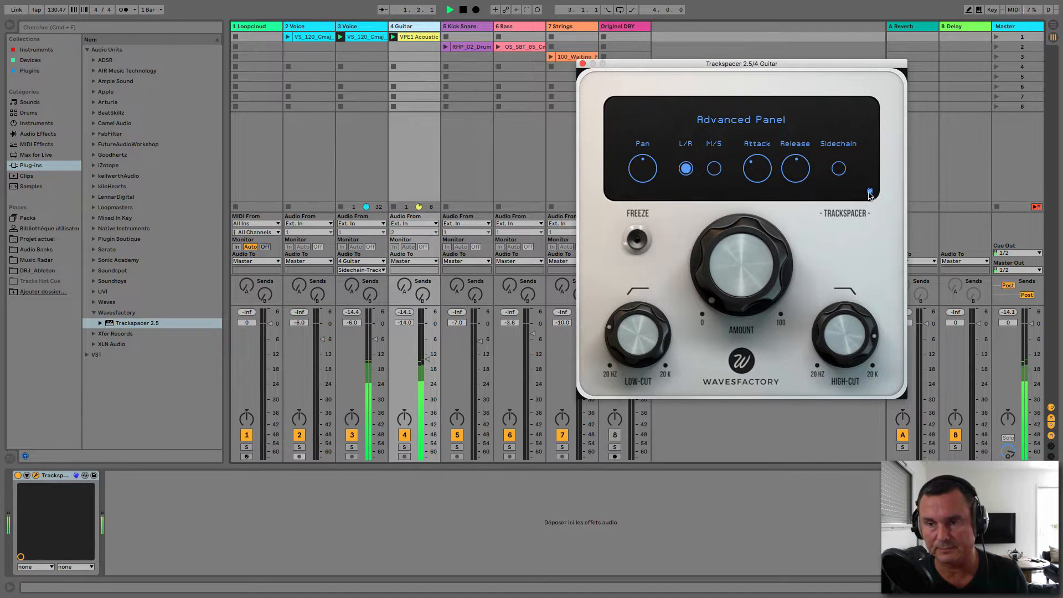
click(870, 191)
drag(739, 271, 742, 237)
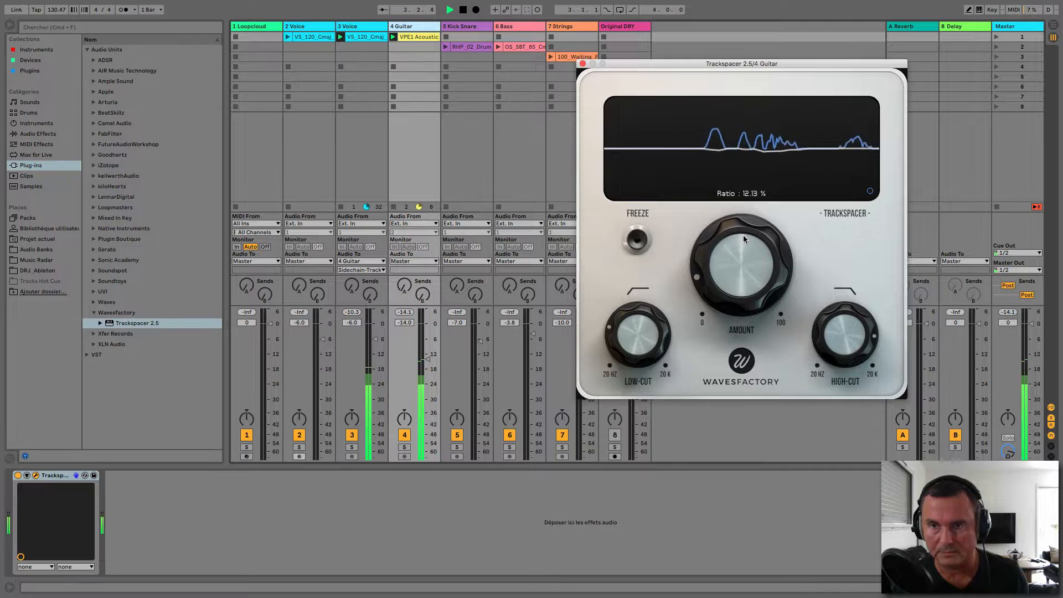
mouse_move(735, 264)
mouse_down()
mouse_move(741, 208)
mouse_move(737, 252)
mouse_up()
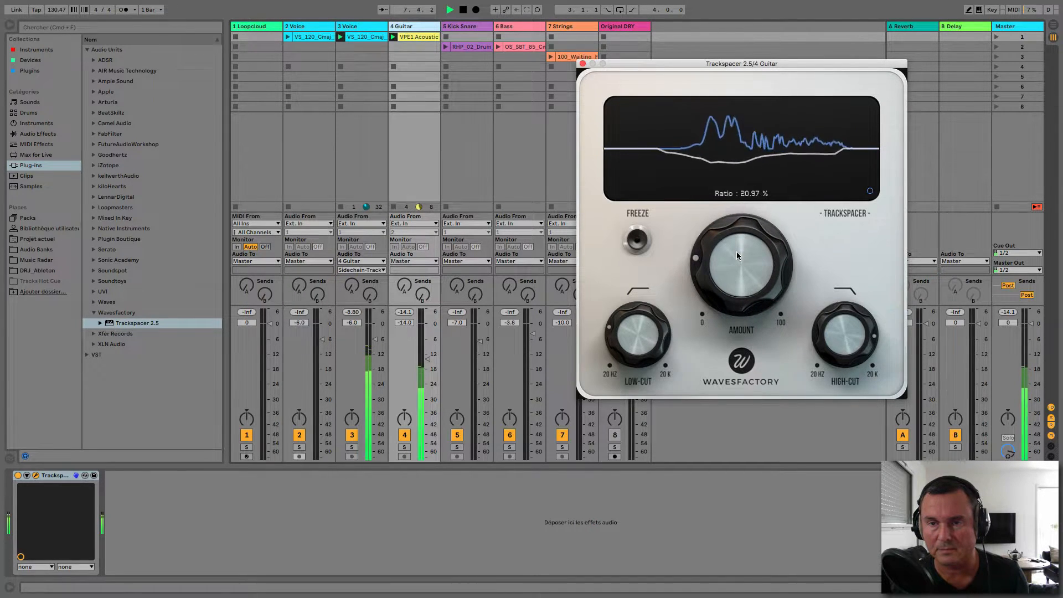
key(space)
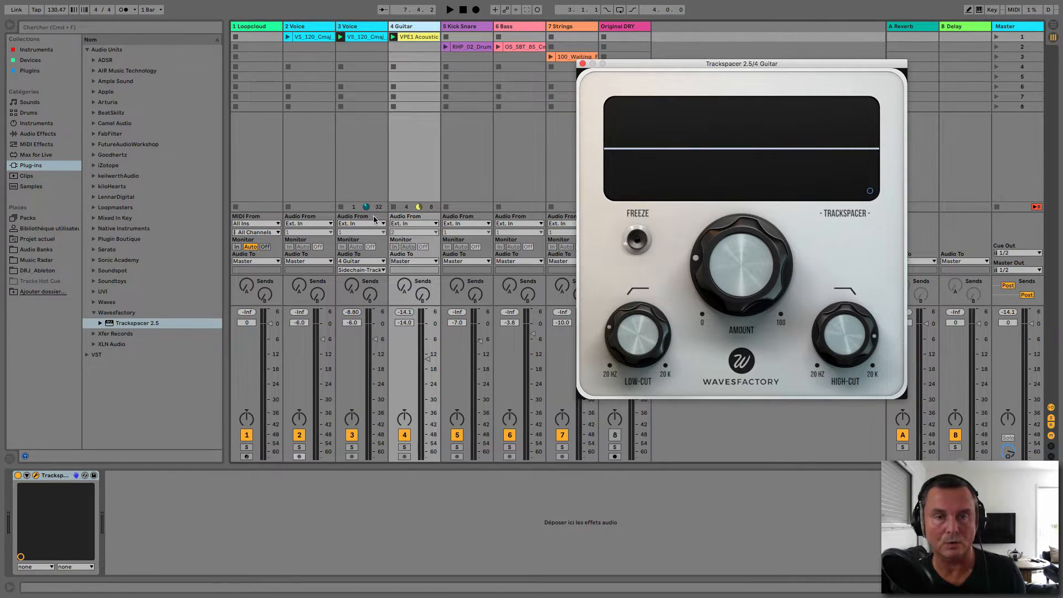
Step: Play the guitar and toggle Trackspacer's Freeze on and off twice to compare the held curve, finishing with playback stopped
key(space)
click(636, 241)
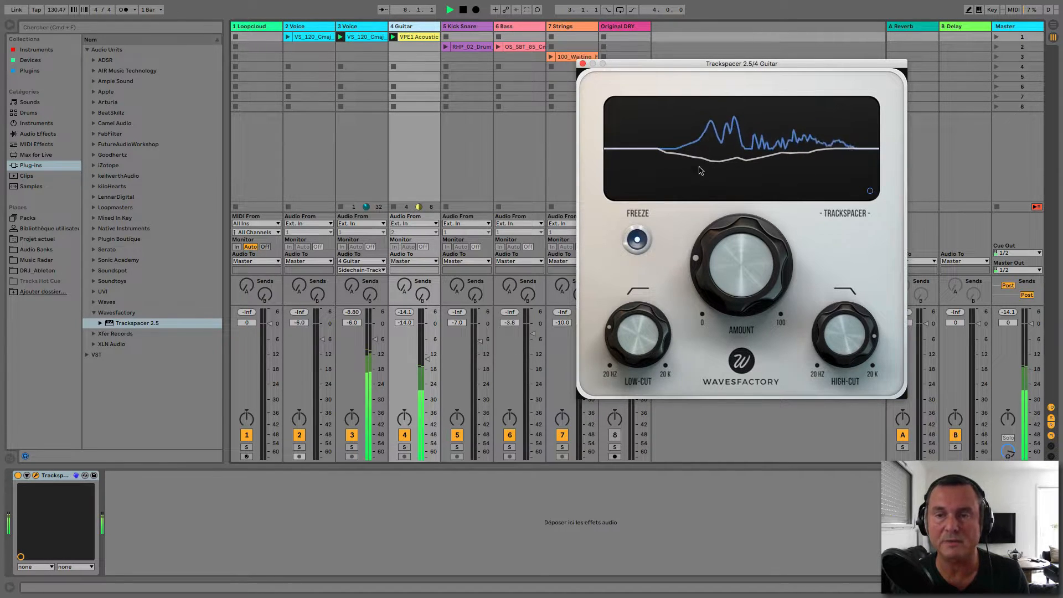
click(643, 243)
click(642, 244)
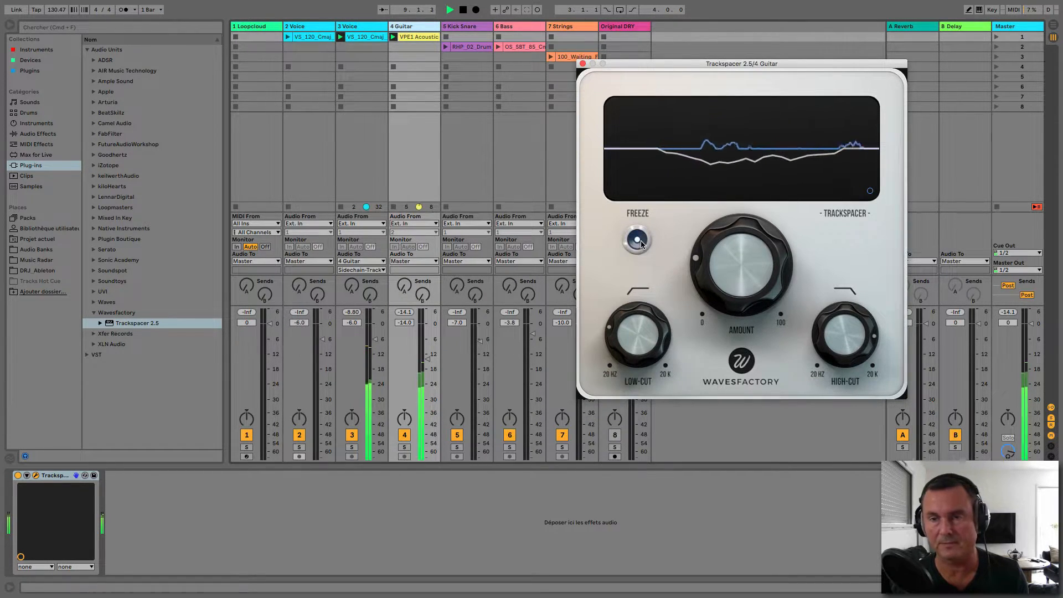
click(641, 241)
key(space)
Step: Play the guitar with Trackspacer briefly bypassed and re-enabled to compare the sound, and stop playback
key(space)
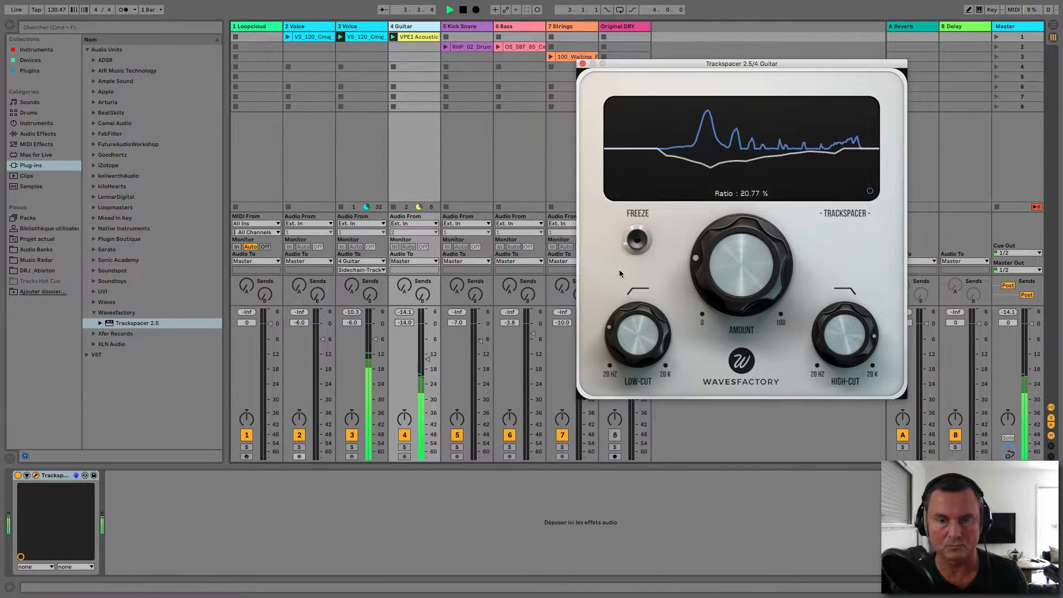
click(18, 476)
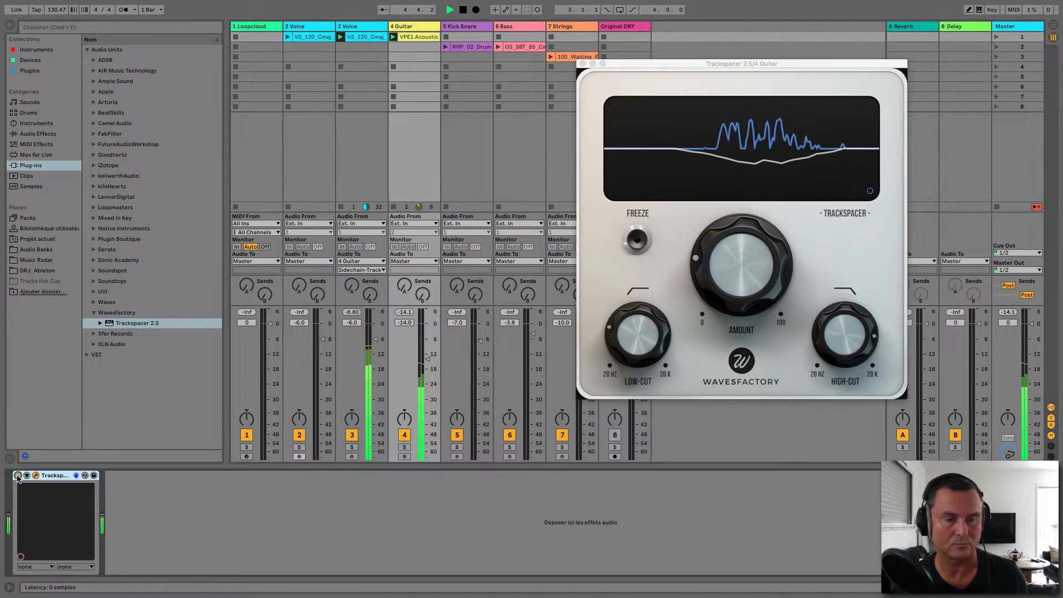
click(18, 475)
key(space)
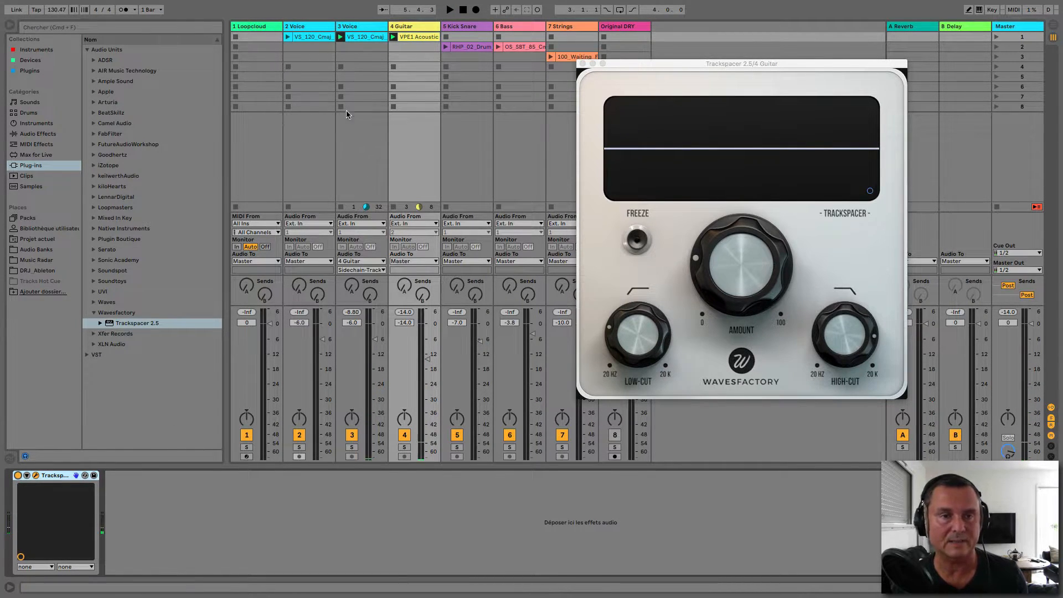
Step: Launch the clip on the 2 Voice track, select the guitar track, and bypass its Trackspacer during playback before stopping
click(288, 37)
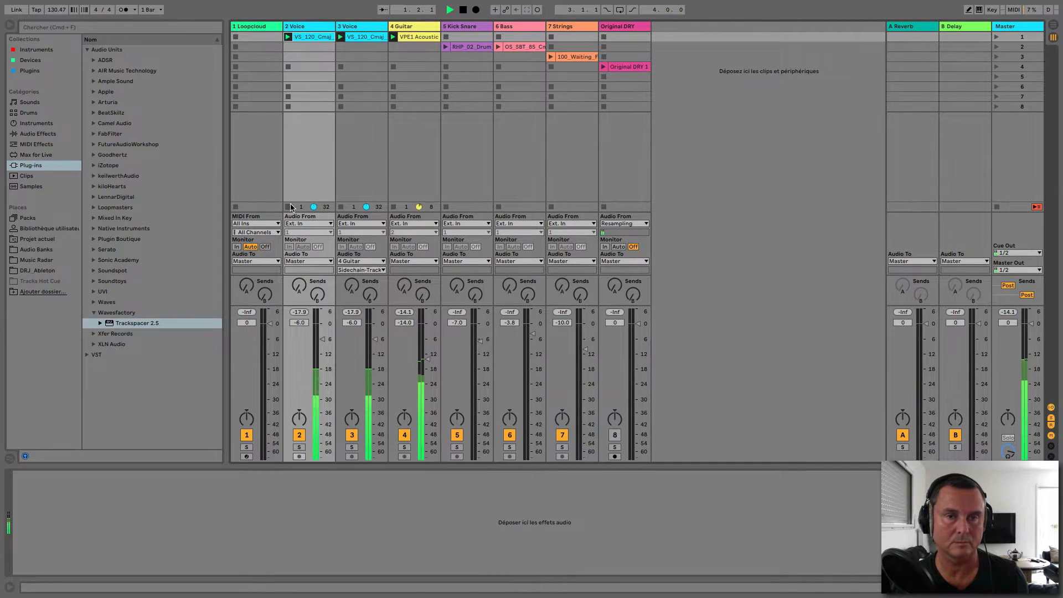
click(404, 45)
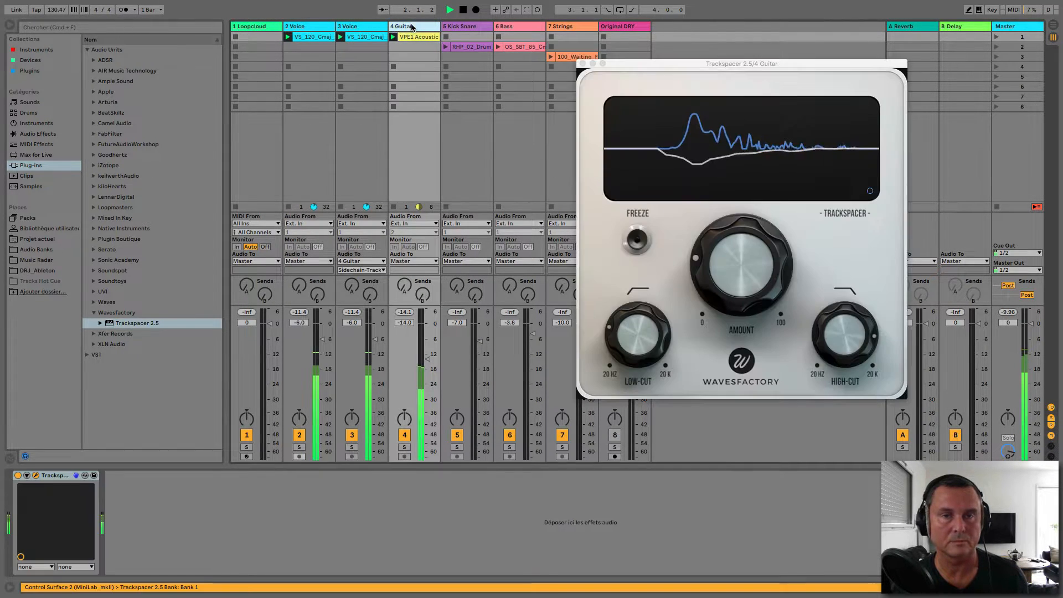
click(18, 475)
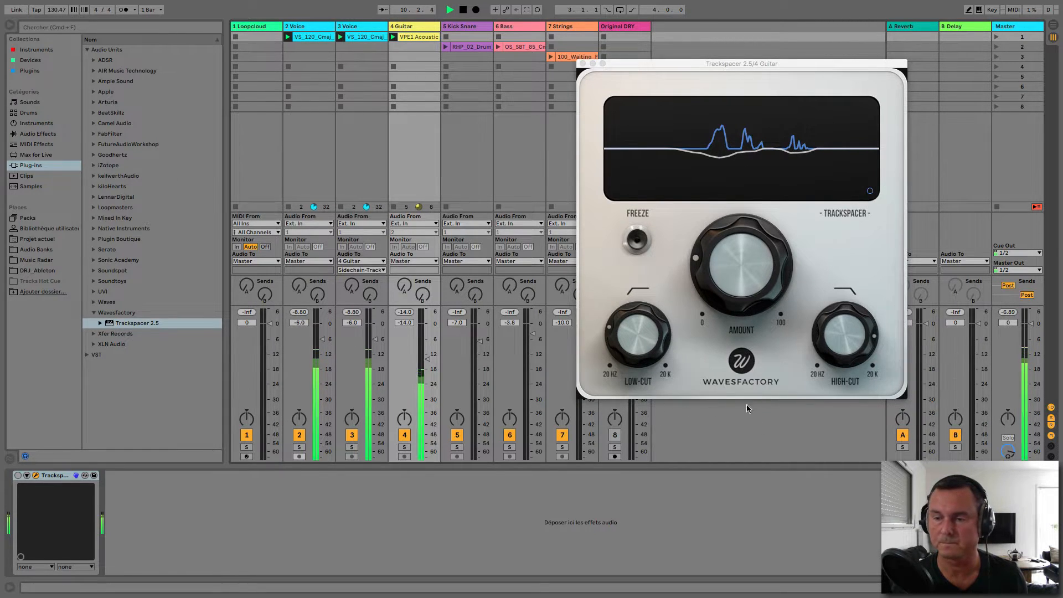
key(space)
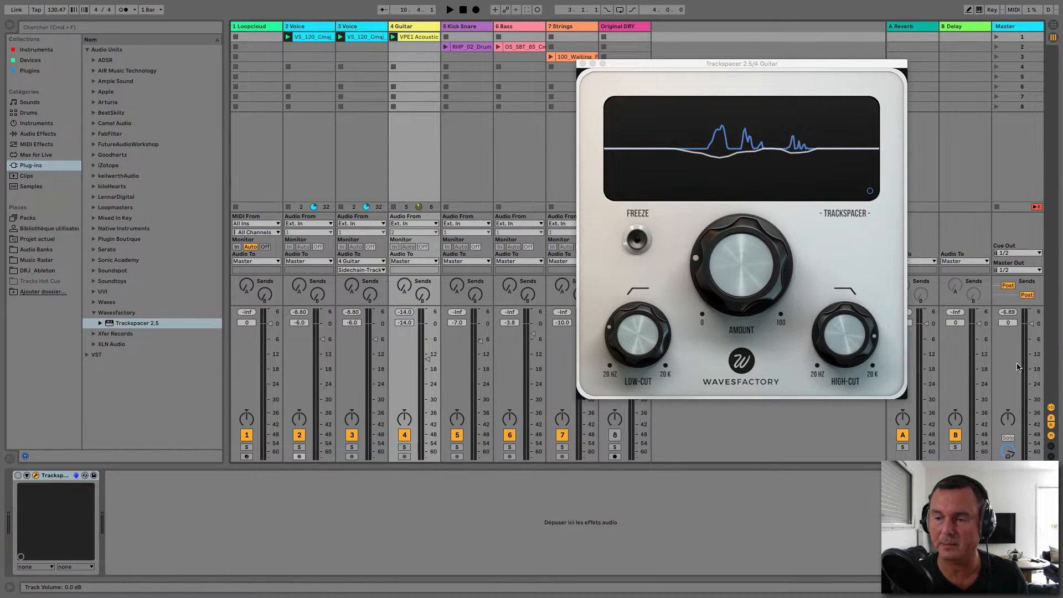
Step: Play the mix to check the Master level with Trackspacer bypassed, and re-enable Trackspacer for the same check
key(space)
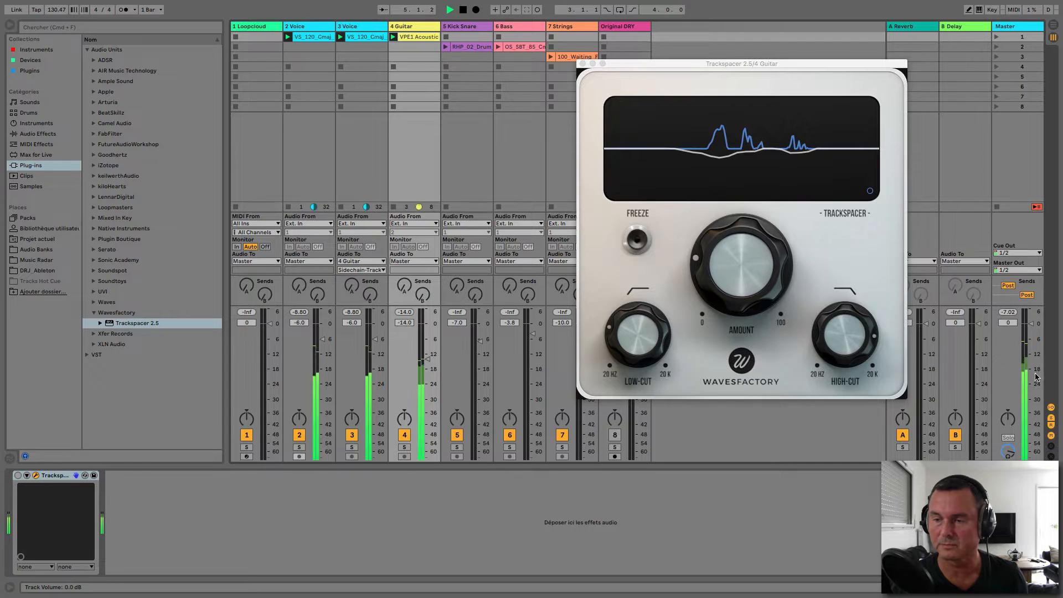
key(space)
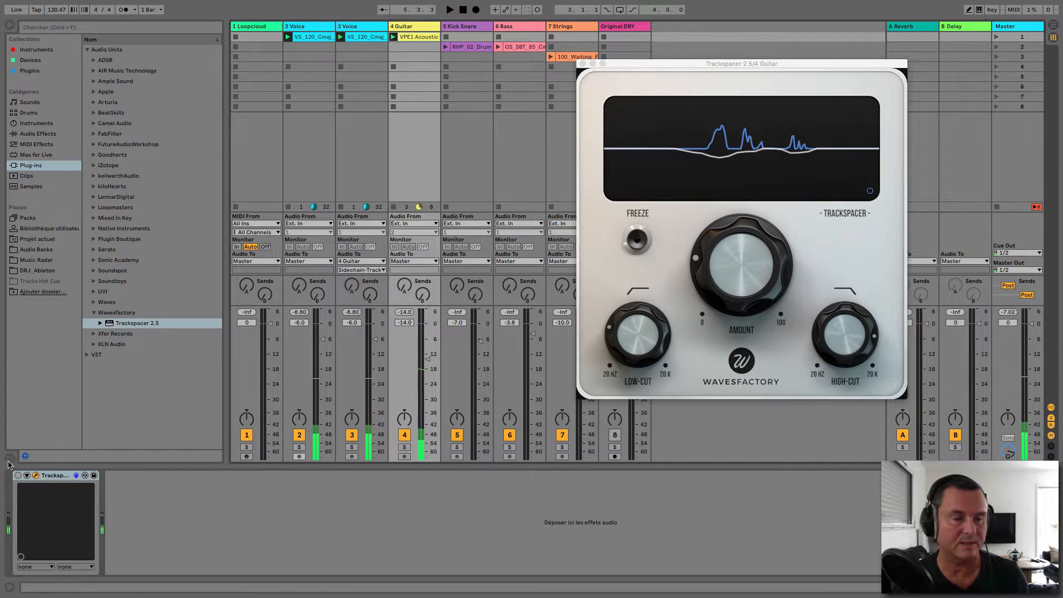
click(17, 476)
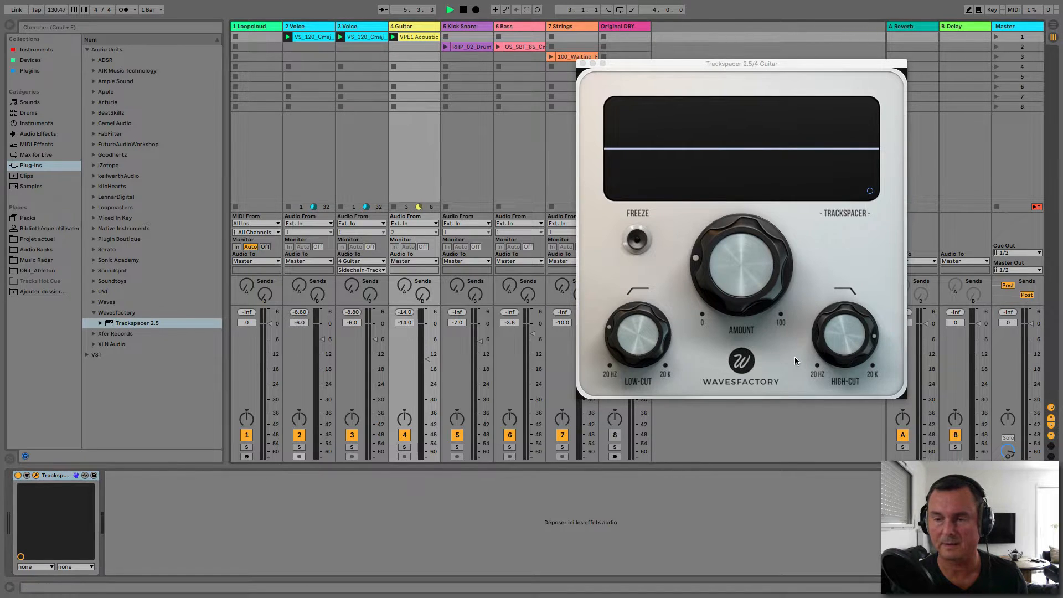
key(space)
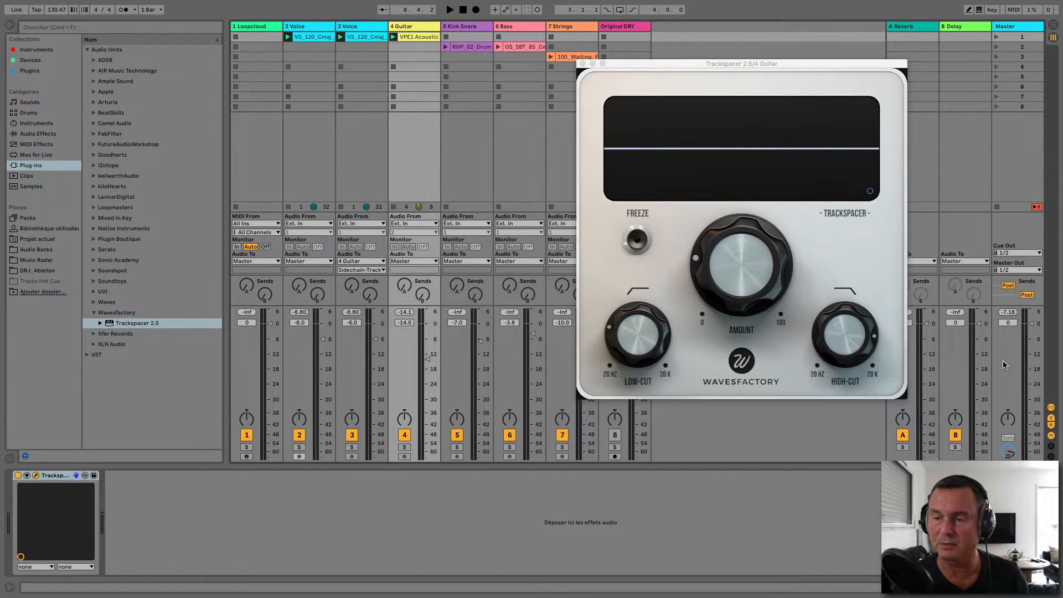
Step: Play voice and guitar together while repeatedly bypassing and re-enabling Trackspacer for comparison, leaving it enabled
key(space)
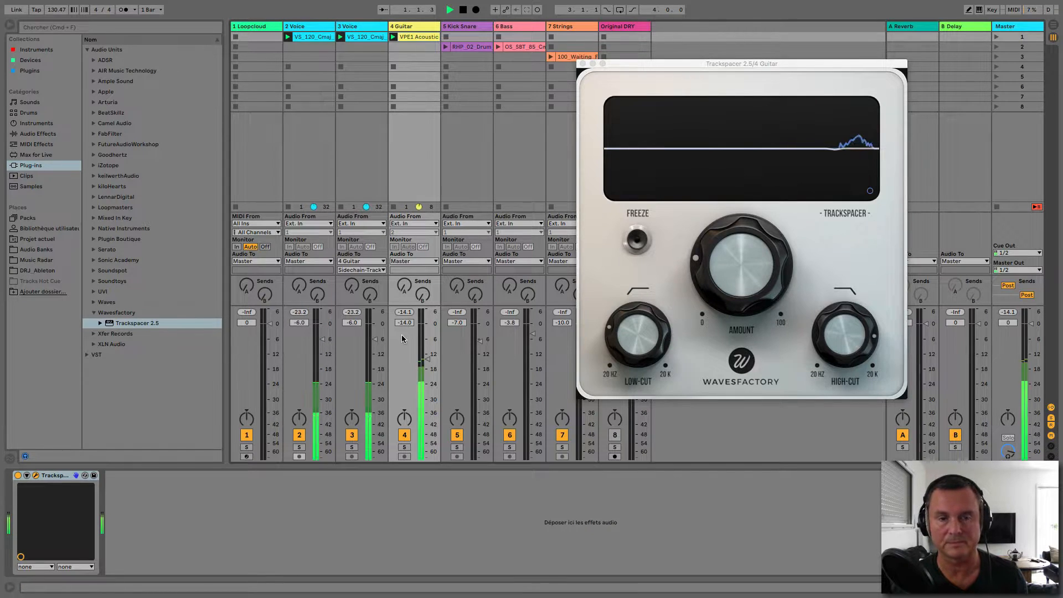
click(17, 476)
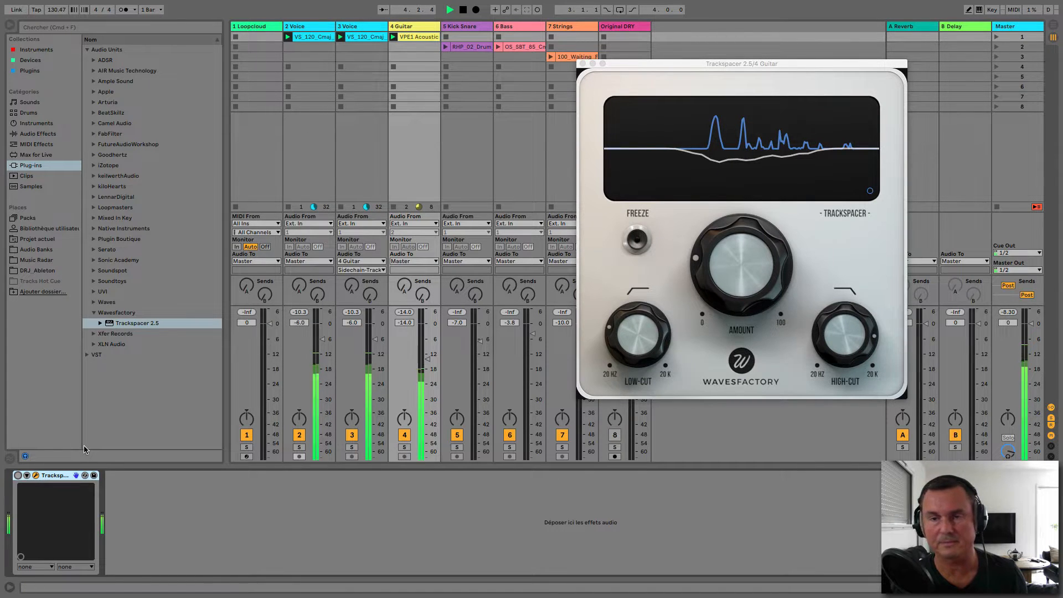
click(18, 476)
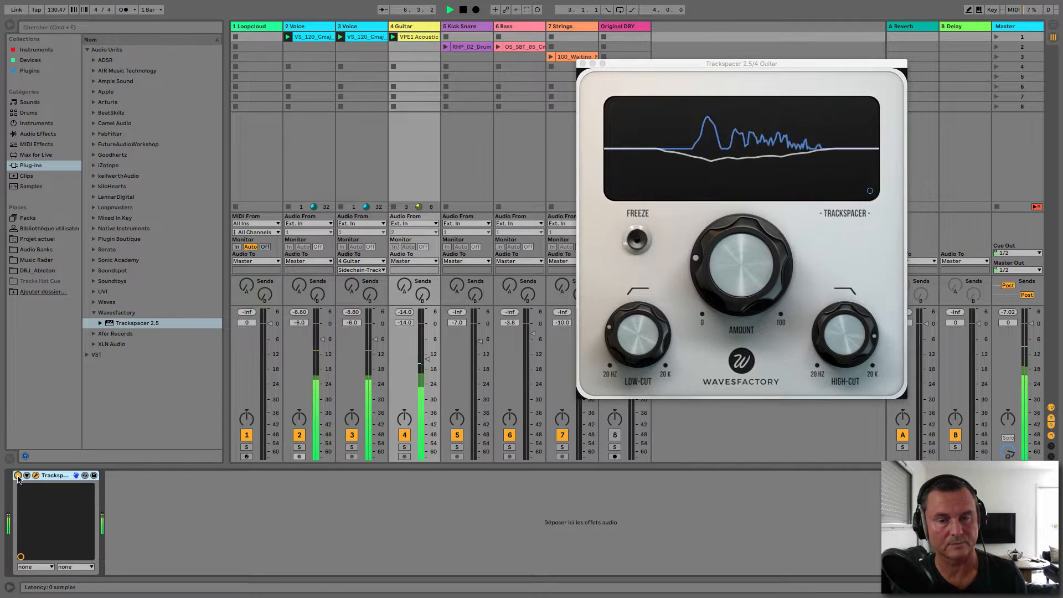
click(18, 475)
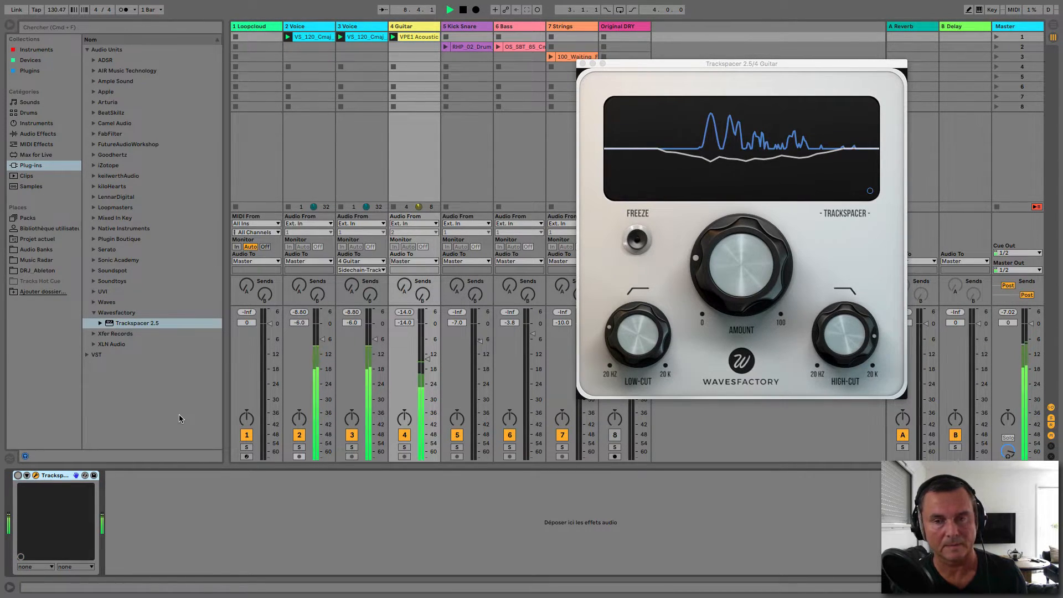
click(18, 476)
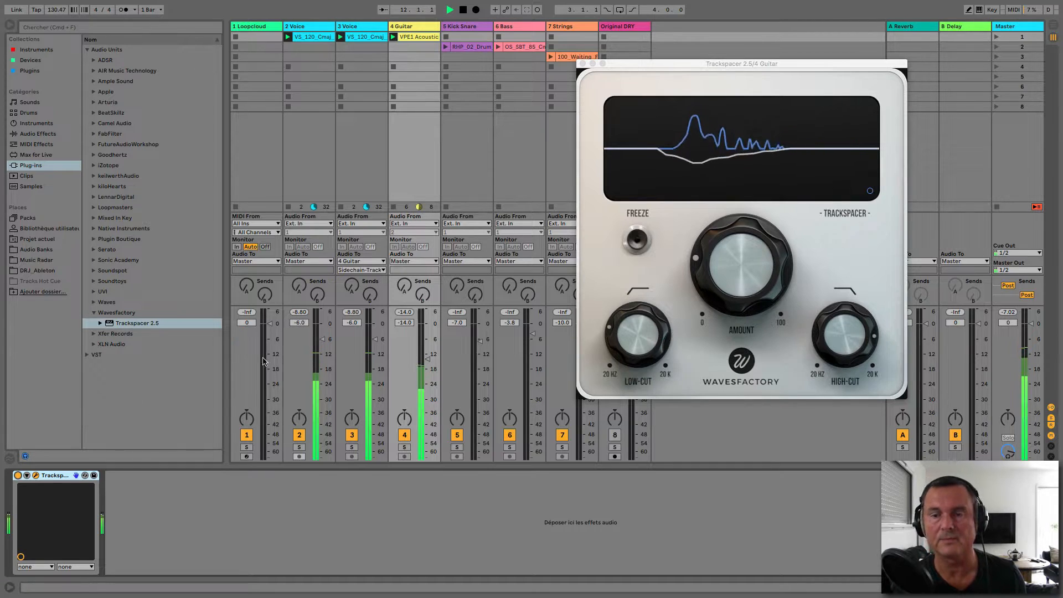
Step: Raise Trackspacer's Amount in two adjustments during playback, stopping the 2 Voice clip in between
drag(728, 276, 729, 268)
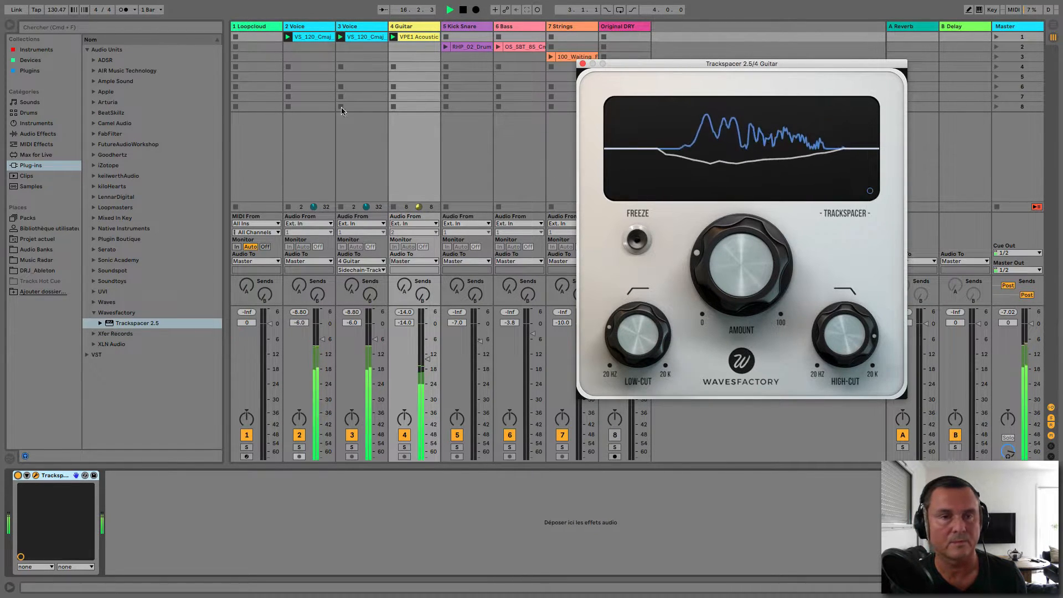
click(288, 65)
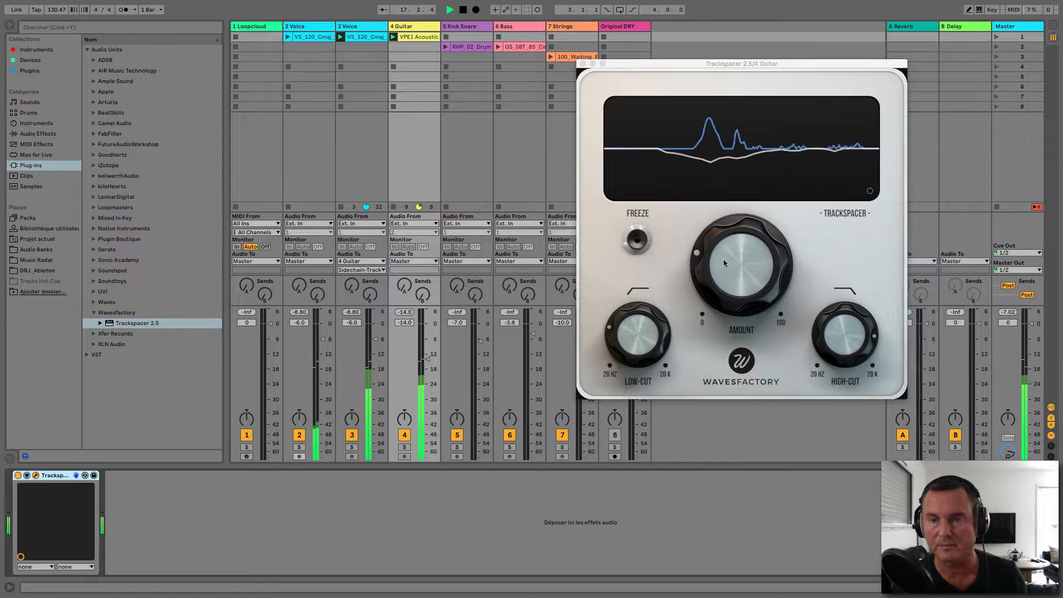
drag(735, 275, 733, 245)
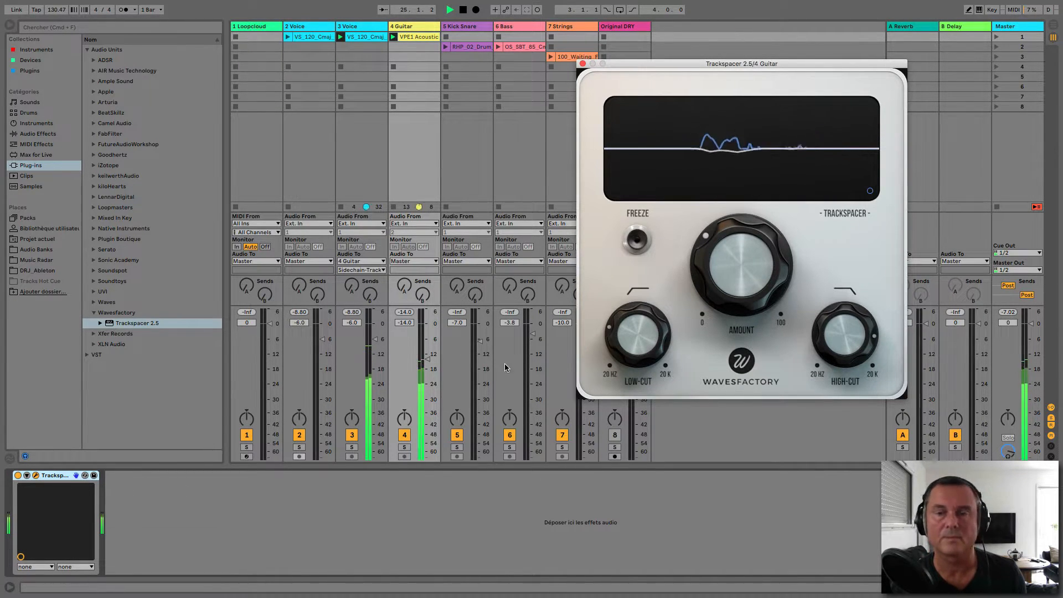
Step: Relaunch the 2 Voice clip, select the guitar track to hear it with Trackspacer, stop playback, and close the plug-in window
click(291, 40)
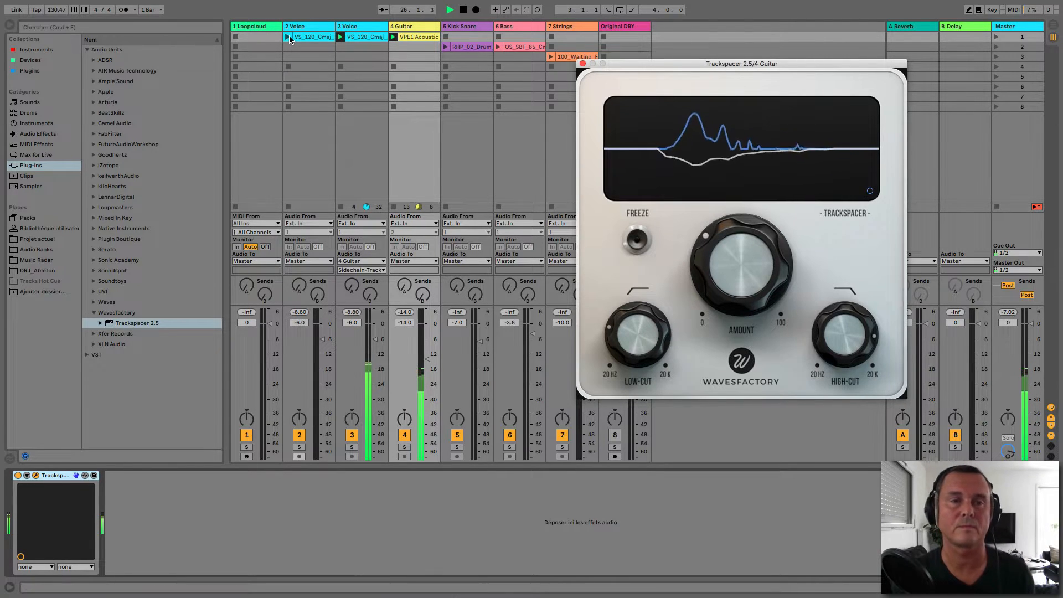
click(306, 83)
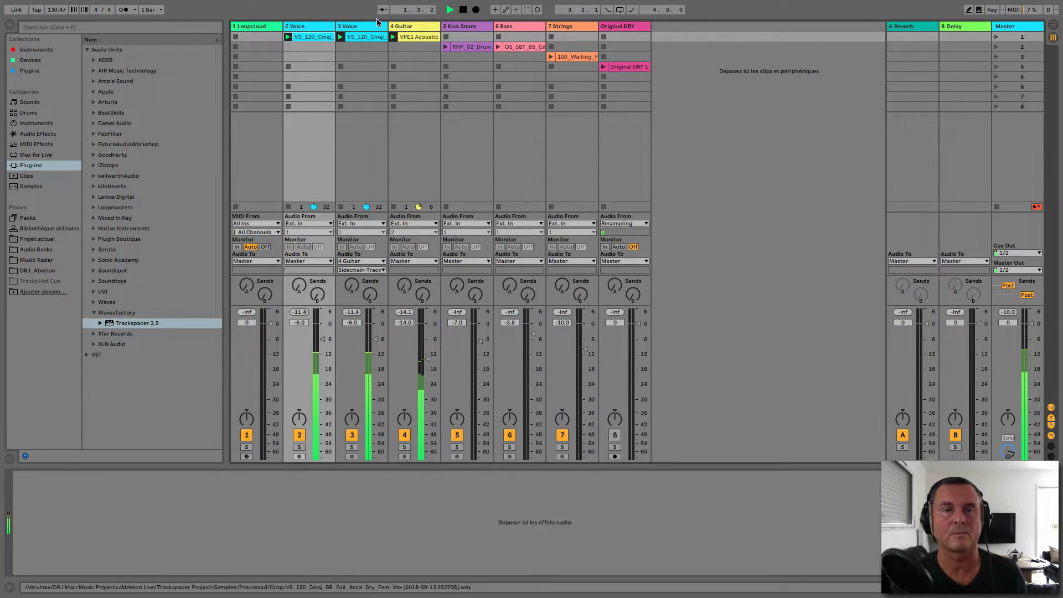
click(406, 28)
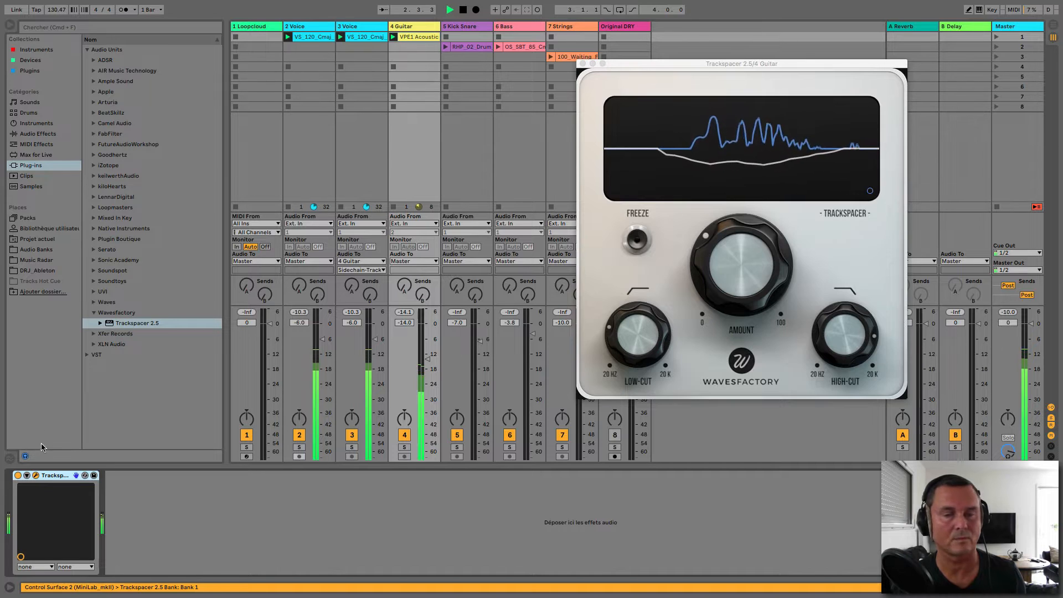
key(space)
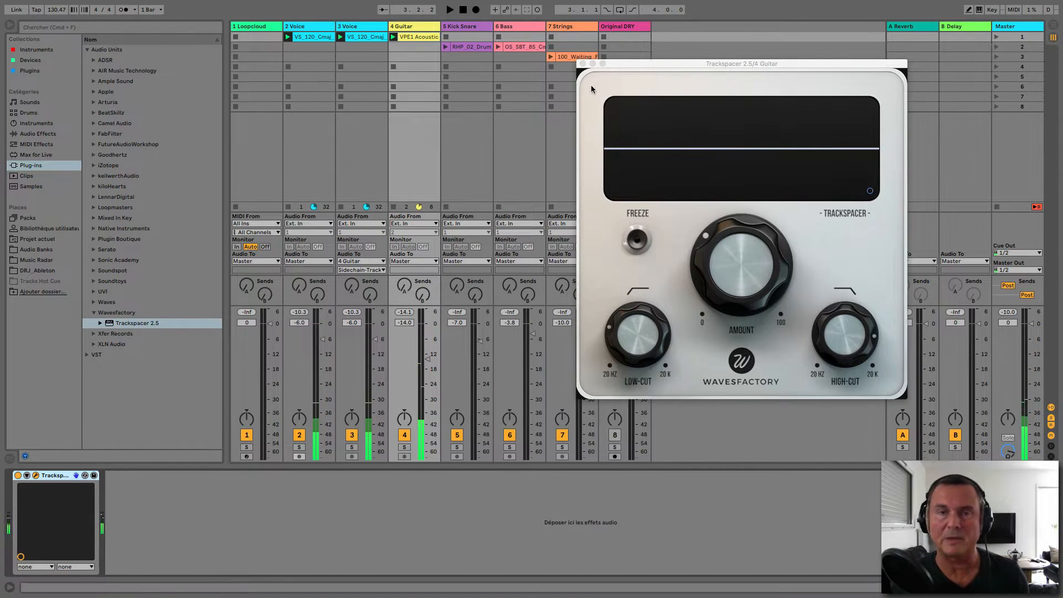
click(582, 64)
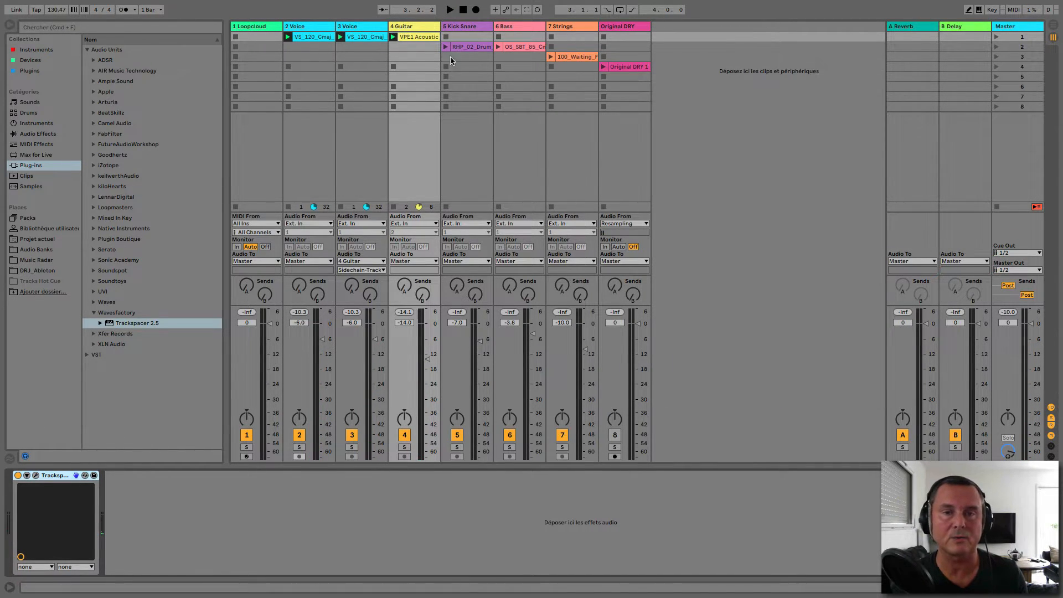
Step: Stop the running clips, play the Kick Snare and Bass clips together, and stop playback
click(997, 207)
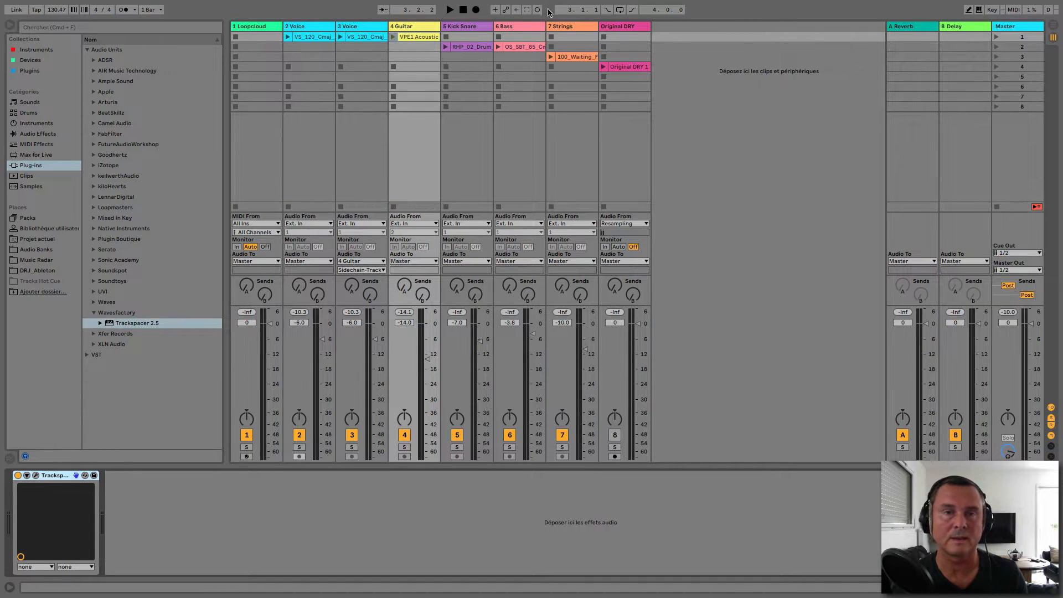
click(446, 47)
click(498, 47)
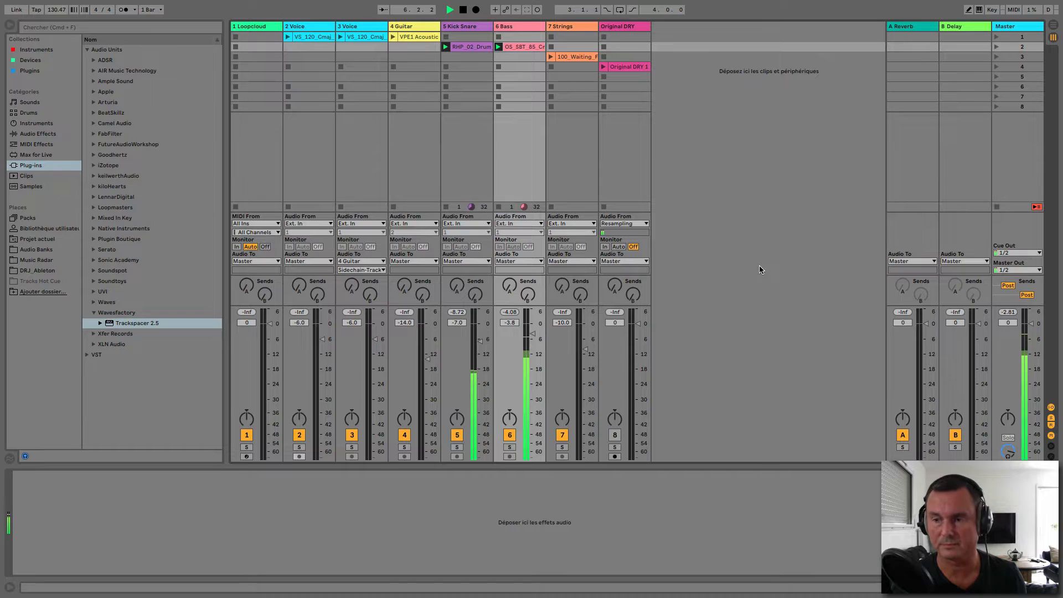
key(space)
Step: Add Trackspacer 2.5 to the Bass track
click(511, 28)
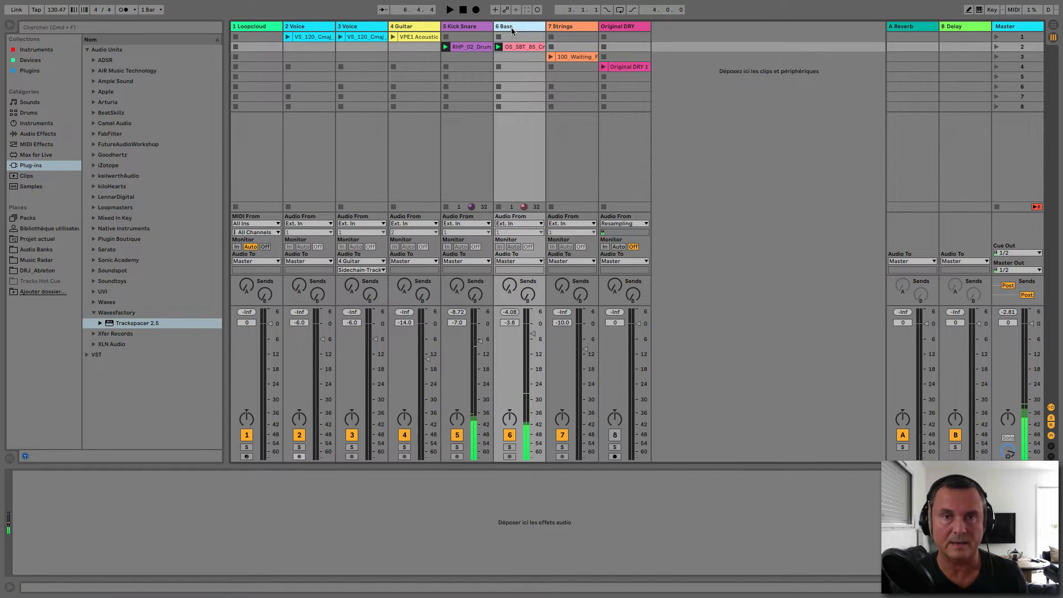
drag(123, 326, 456, 184)
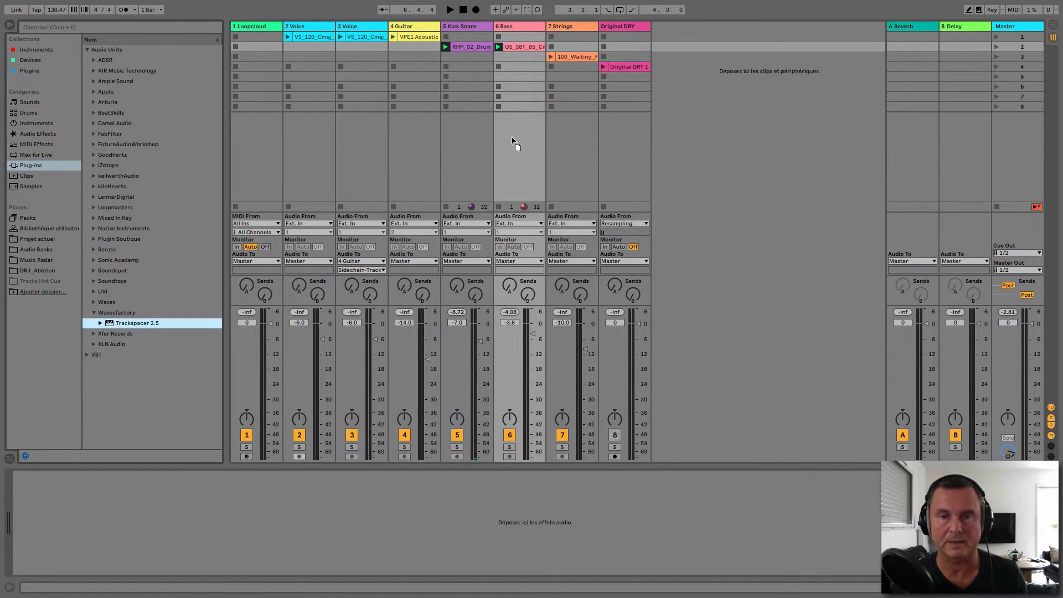
drag(517, 150, 522, 147)
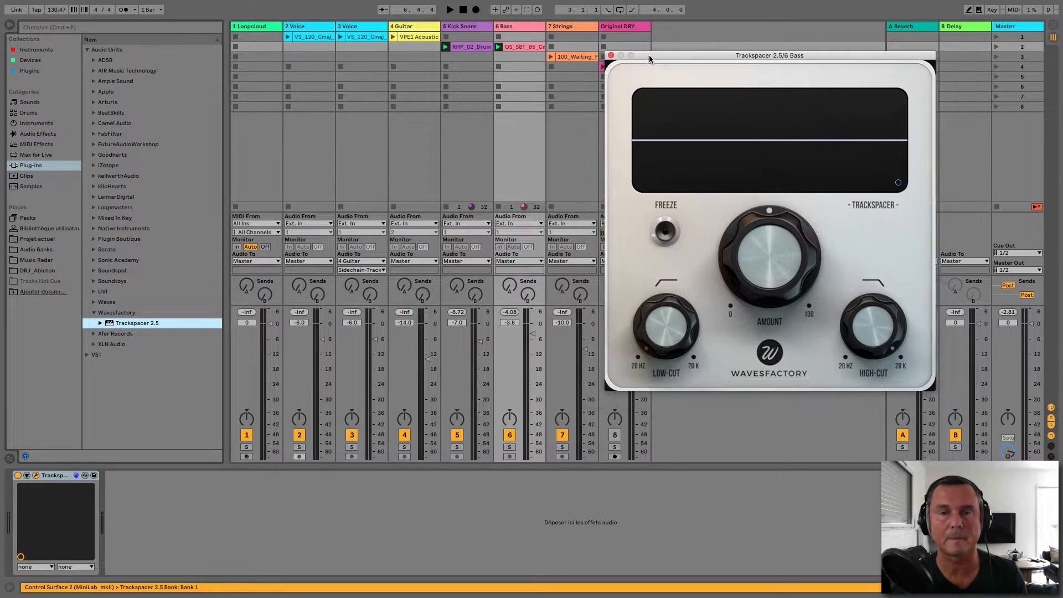
Step: Duplicate the Kick Snare track and route the copy's output to the Bass track's Sidechain-Trackspacer 2.5 input
click(466, 26)
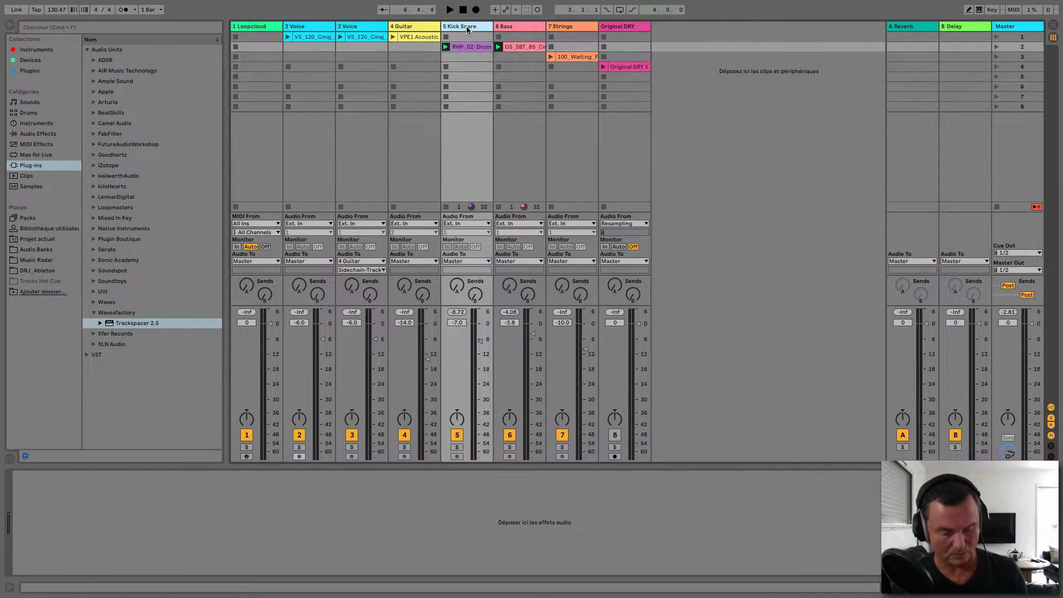
key(super+d)
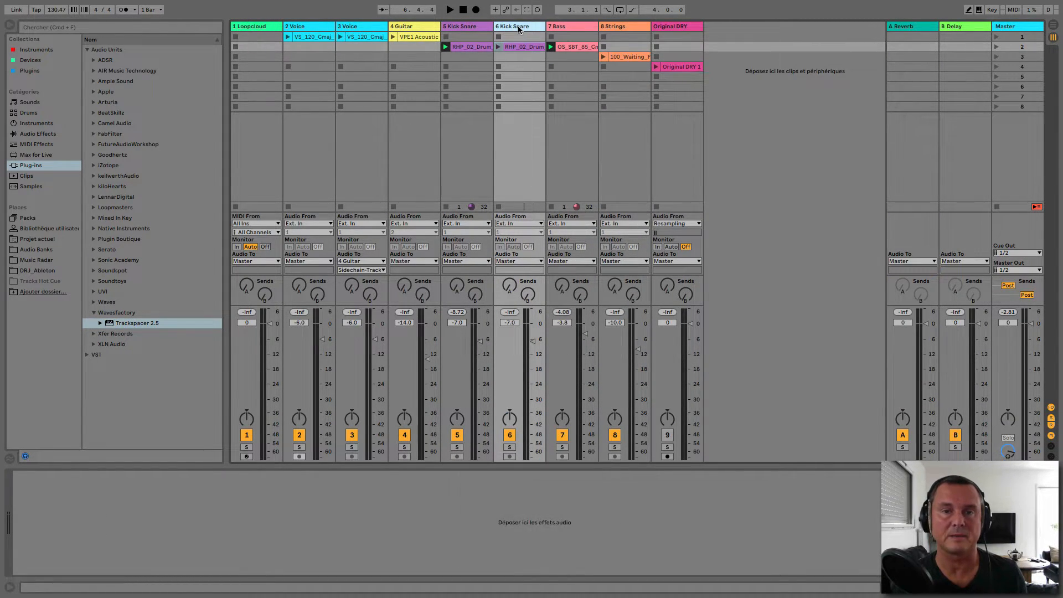
click(520, 261)
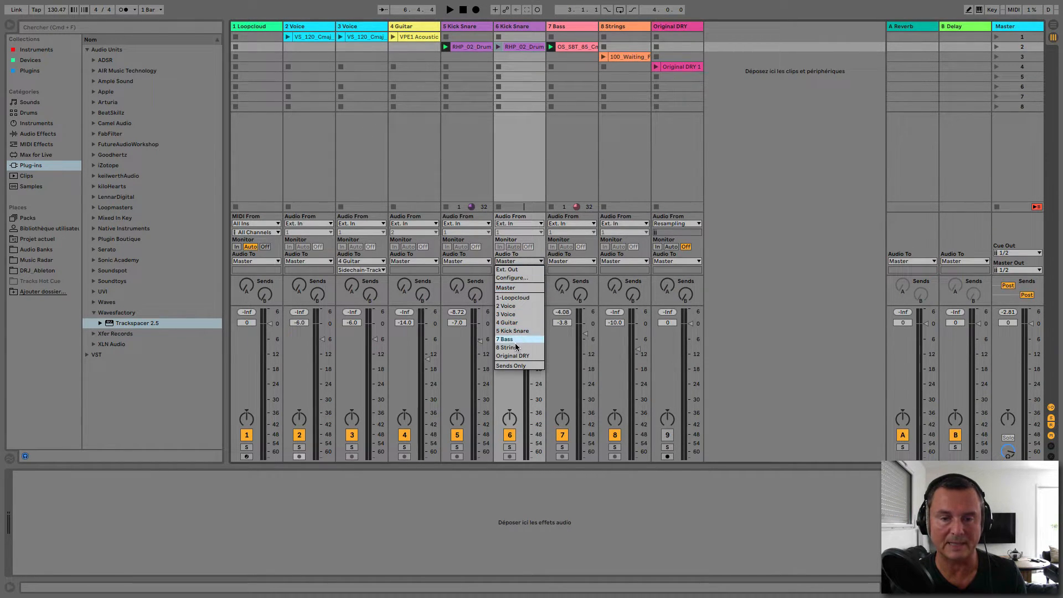
click(516, 339)
click(520, 270)
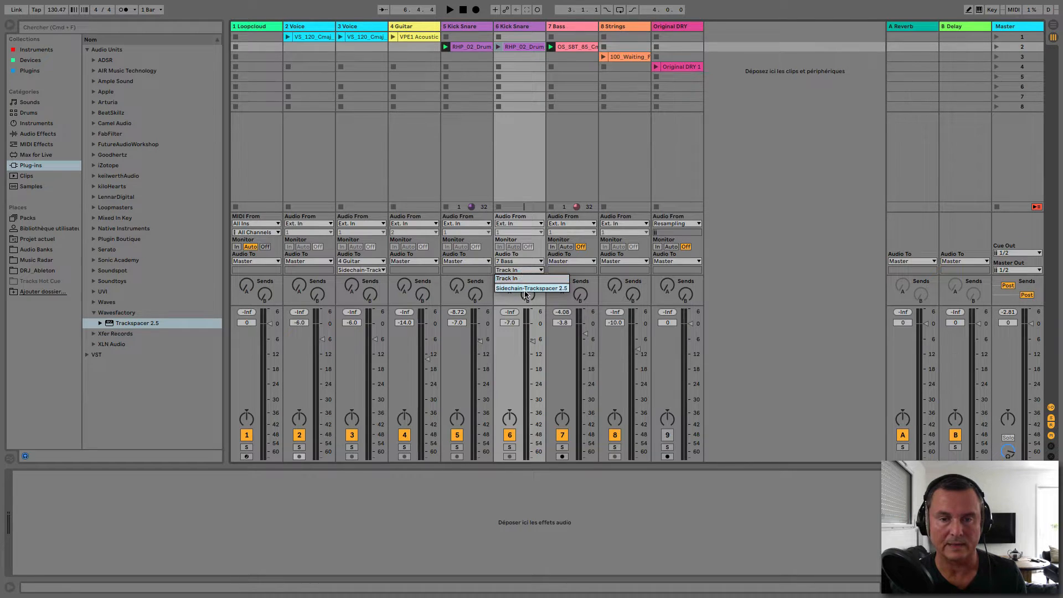
click(526, 289)
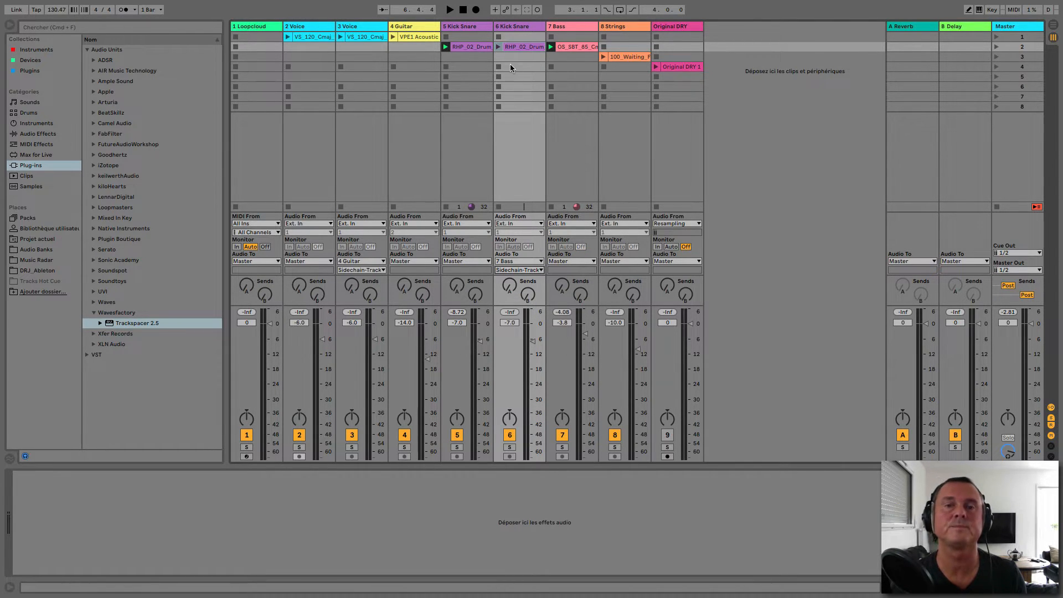
Step: Play the duplicated Kick Snare clip with the original stopped, and enable Sidechain listening in the Bass track's Trackspacer Advanced Panel
click(498, 46)
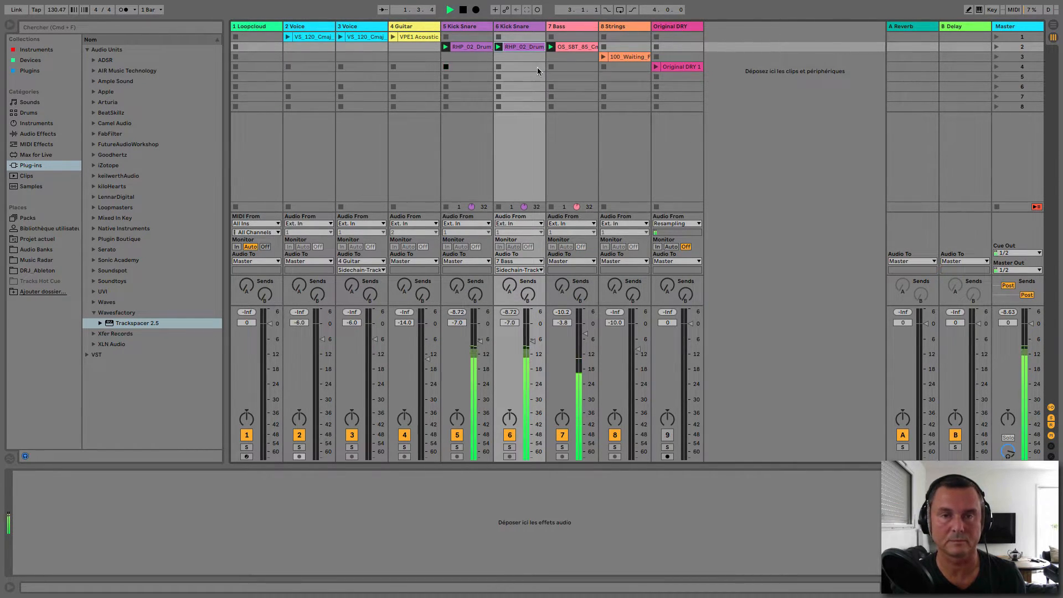
click(573, 27)
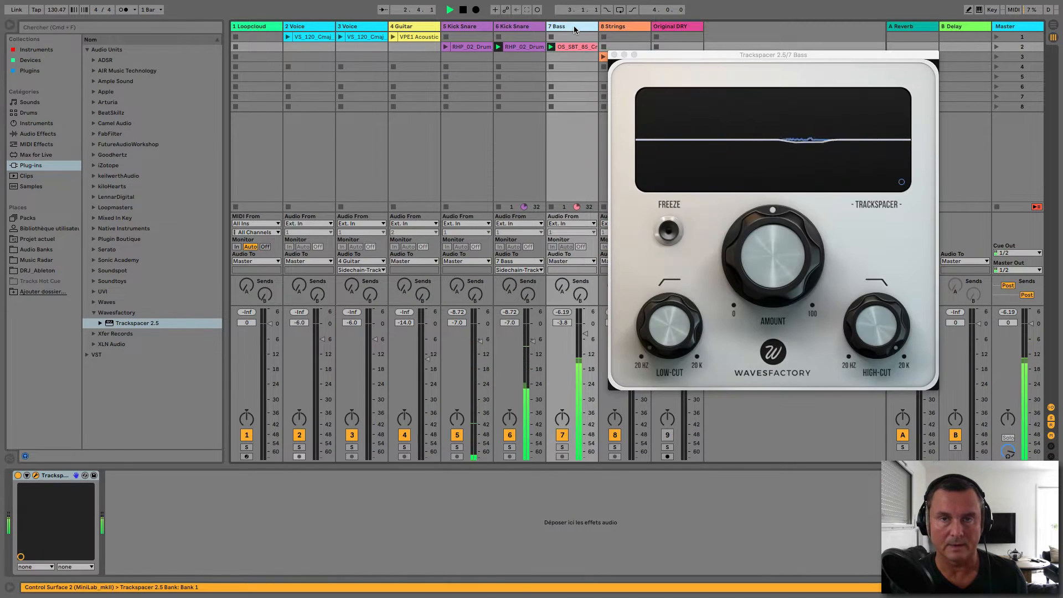
drag(624, 54, 667, 49)
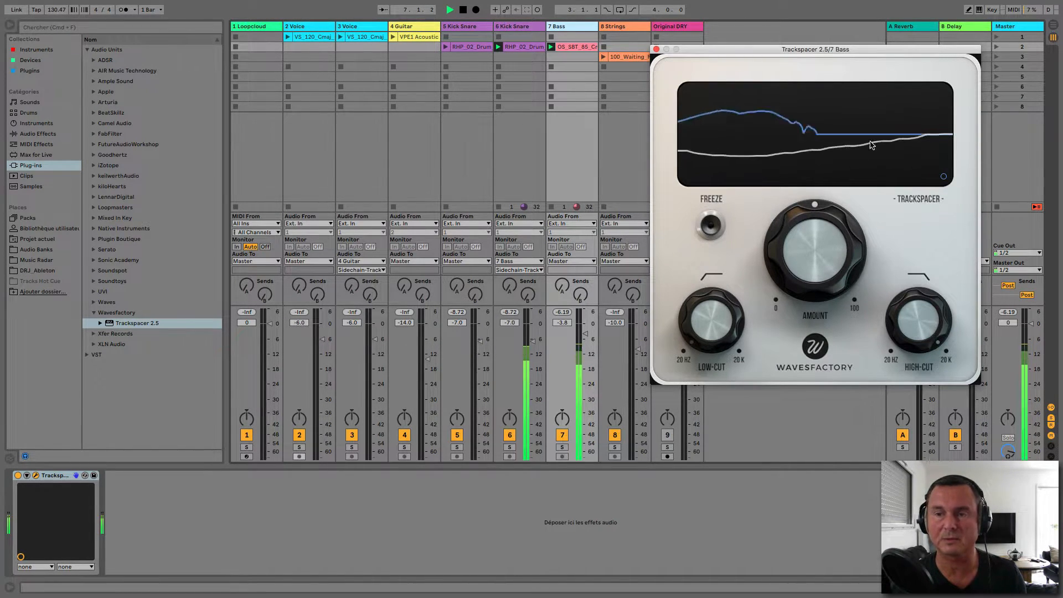
click(944, 176)
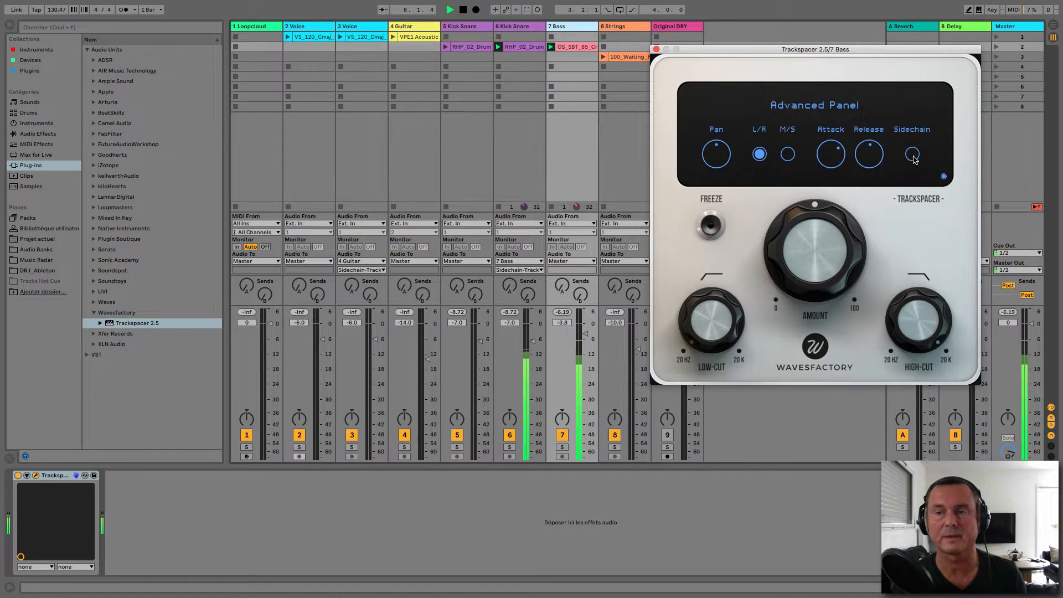
click(944, 177)
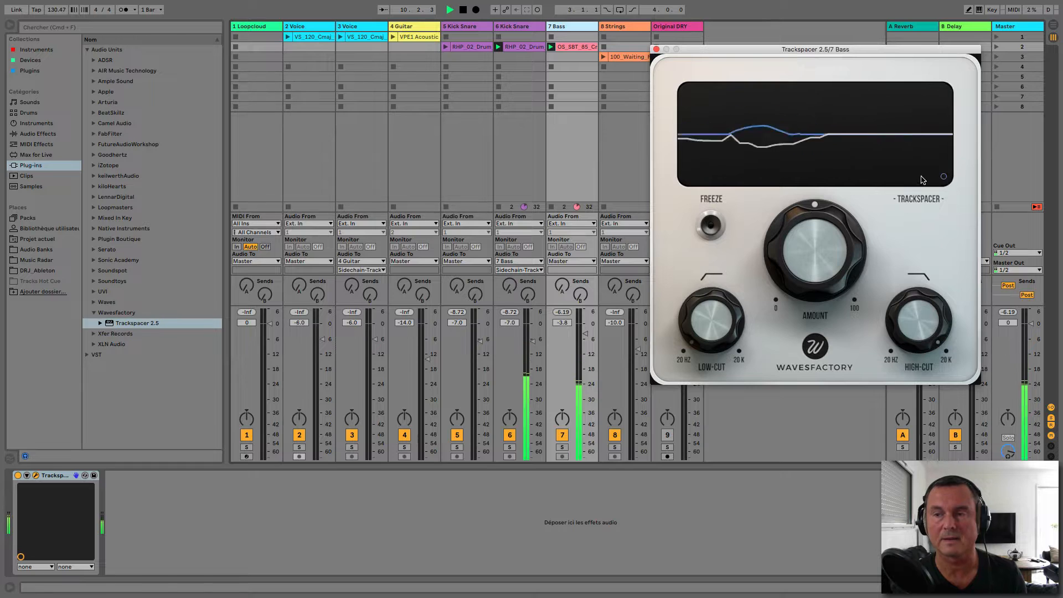
Step: Lower the High-cut of the Bass track's Trackspacer to 775.05 Hz during playback
mouse_move(927, 331)
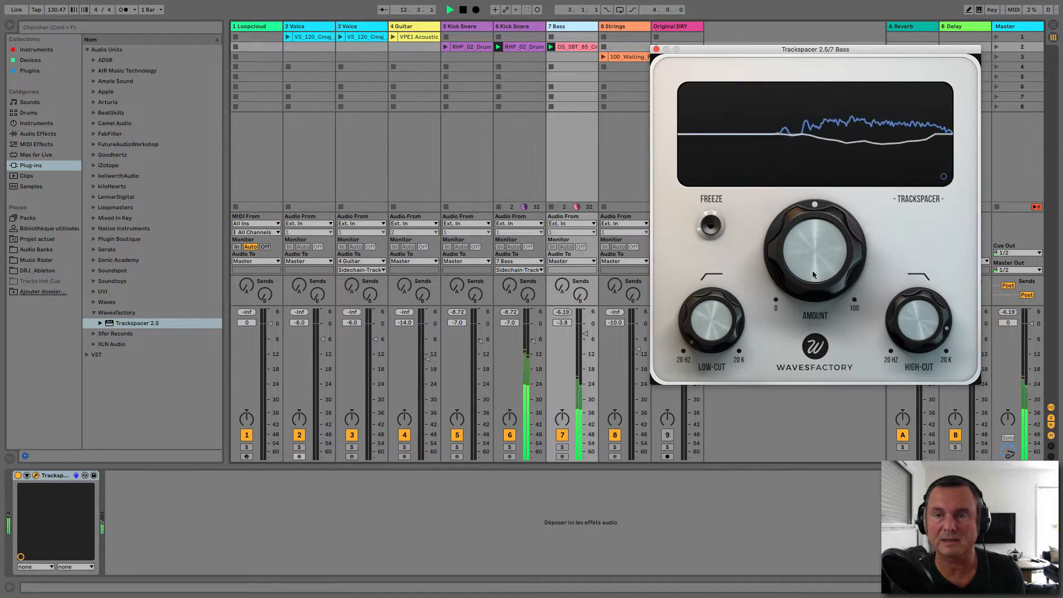
drag(914, 311, 924, 277)
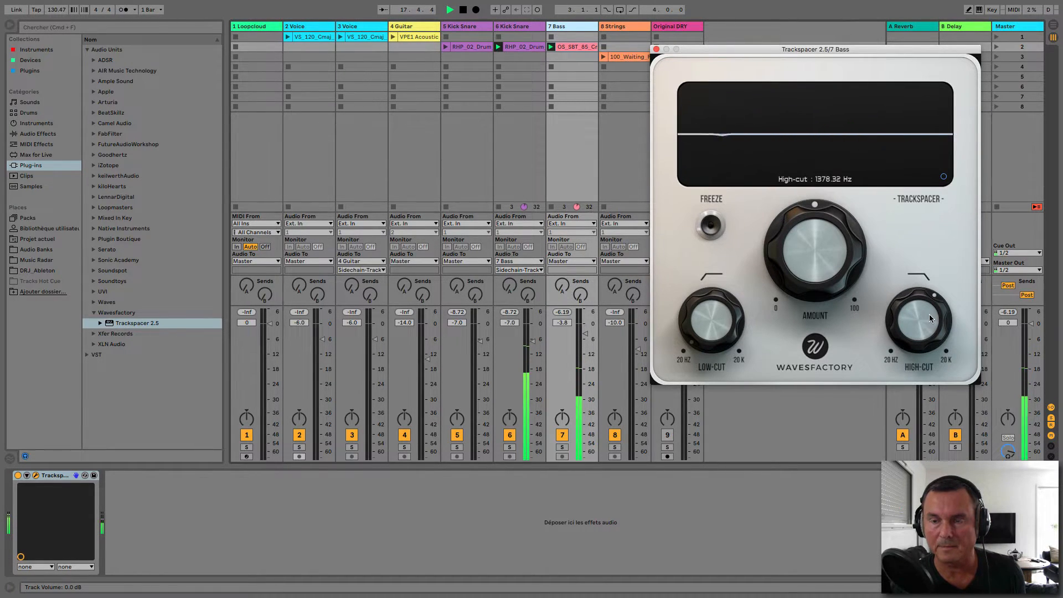
drag(930, 315, 931, 332)
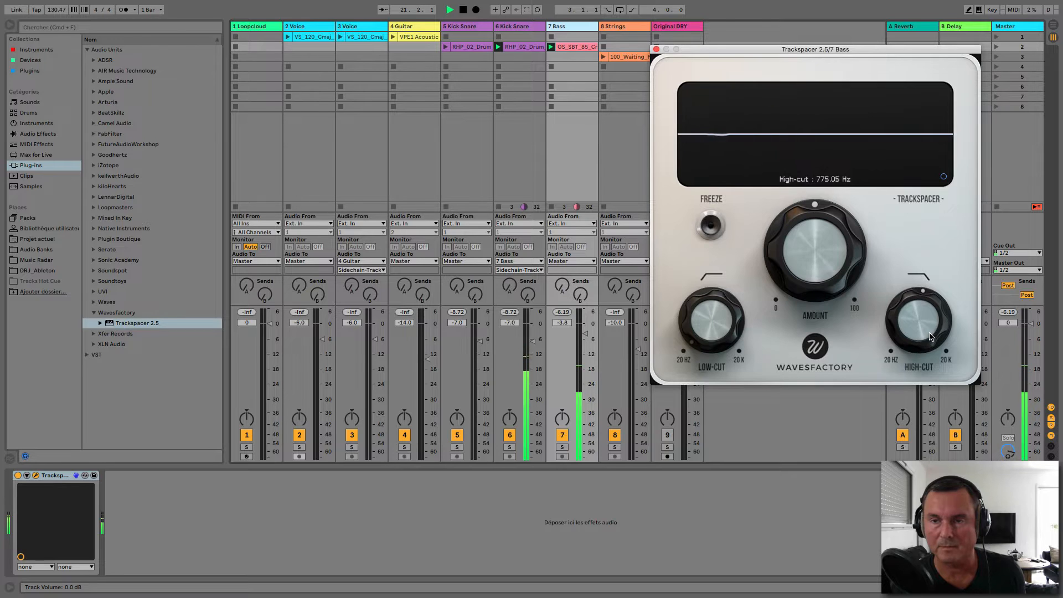
mouse_move(818, 254)
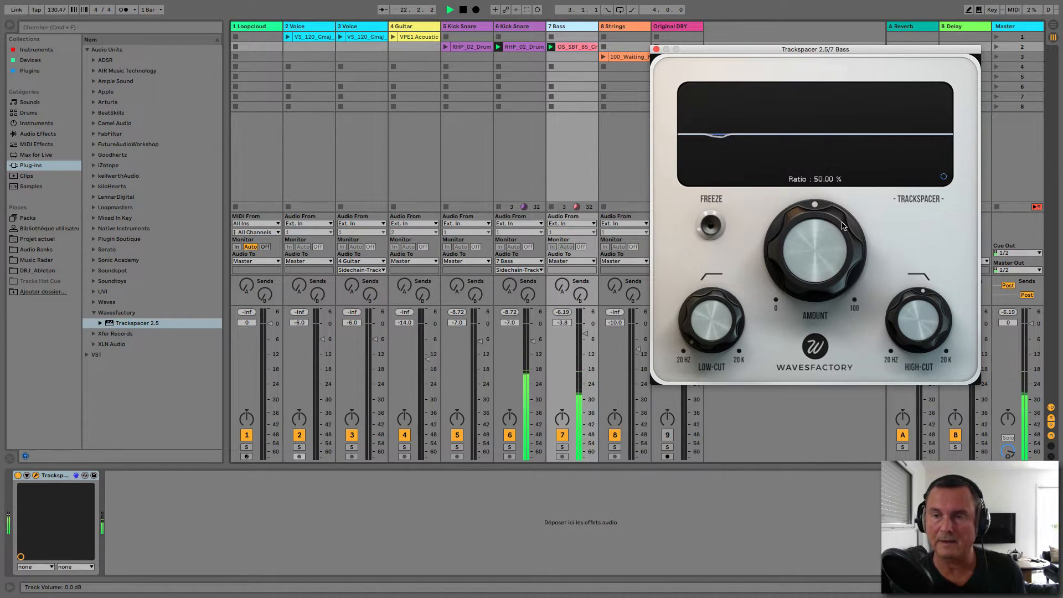
mouse_move(713, 337)
mouse_move(711, 337)
mouse_down()
mouse_move(711, 257)
mouse_move(711, 348)
mouse_up()
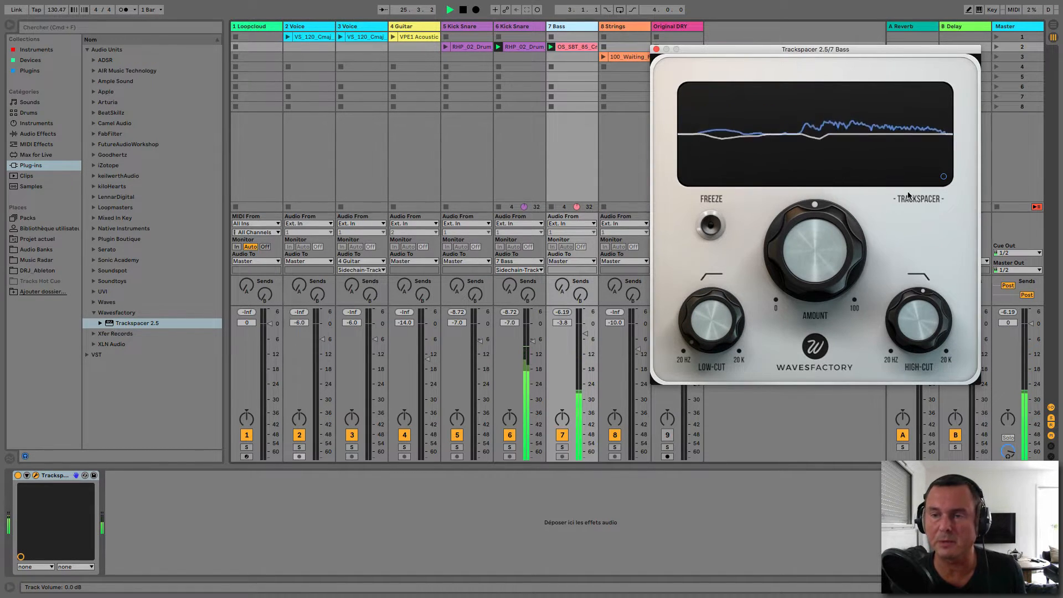
Step: Lower Attack and Release in Trackspacer's Advanced Panel, and turn off Sidechain listening
click(943, 176)
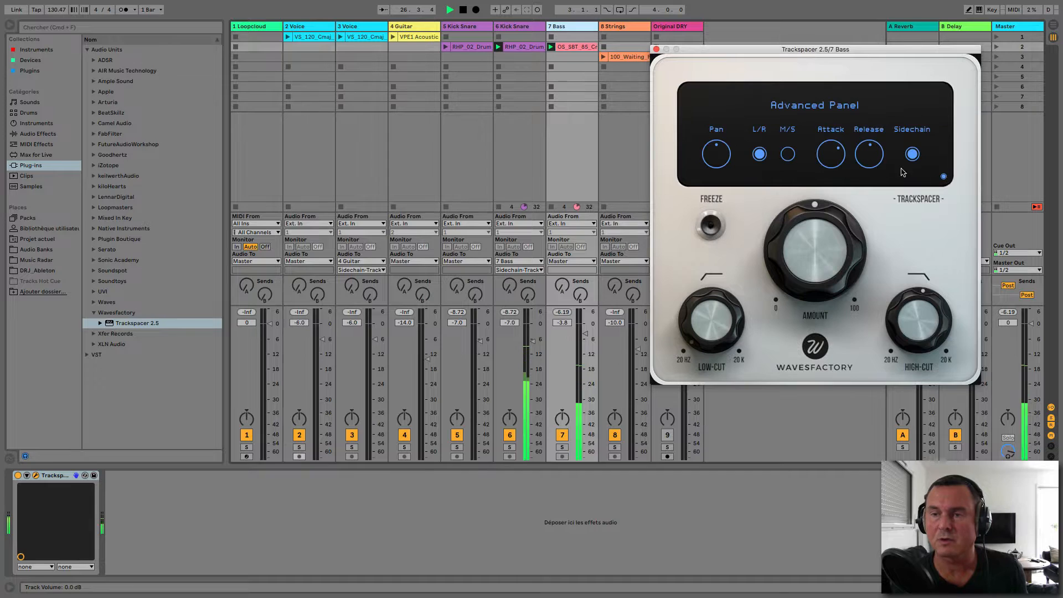
drag(835, 158, 835, 254)
mouse_move(829, 155)
mouse_down()
mouse_move(829, 179)
mouse_move(870, 172)
mouse_move(869, 202)
mouse_up()
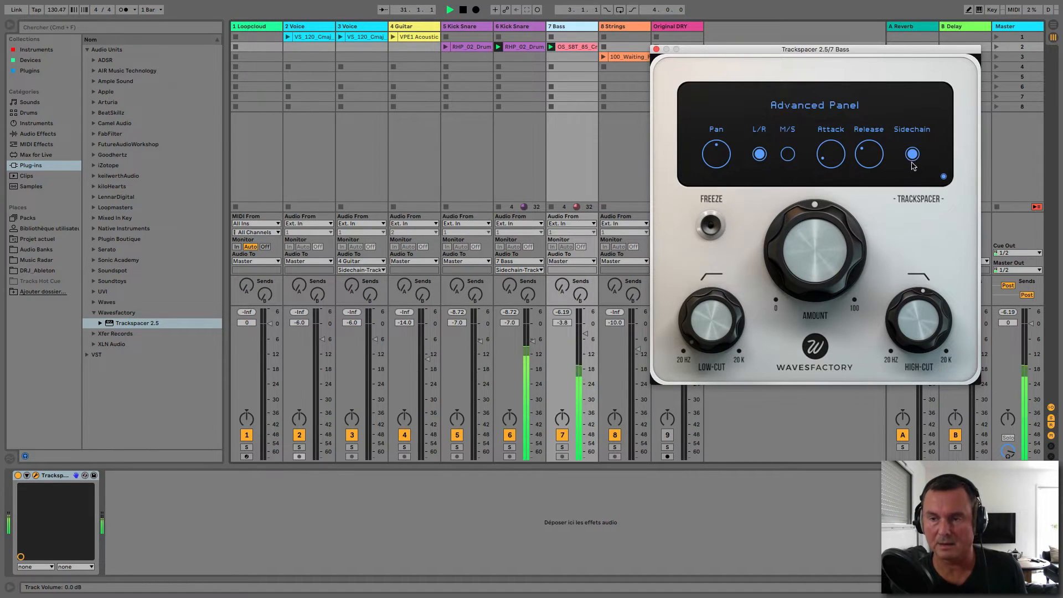
Step: Relaunch the original Kick Snare clip, then bypass and re-enable Trackspacer on the Bass track to compare the Master level
click(446, 48)
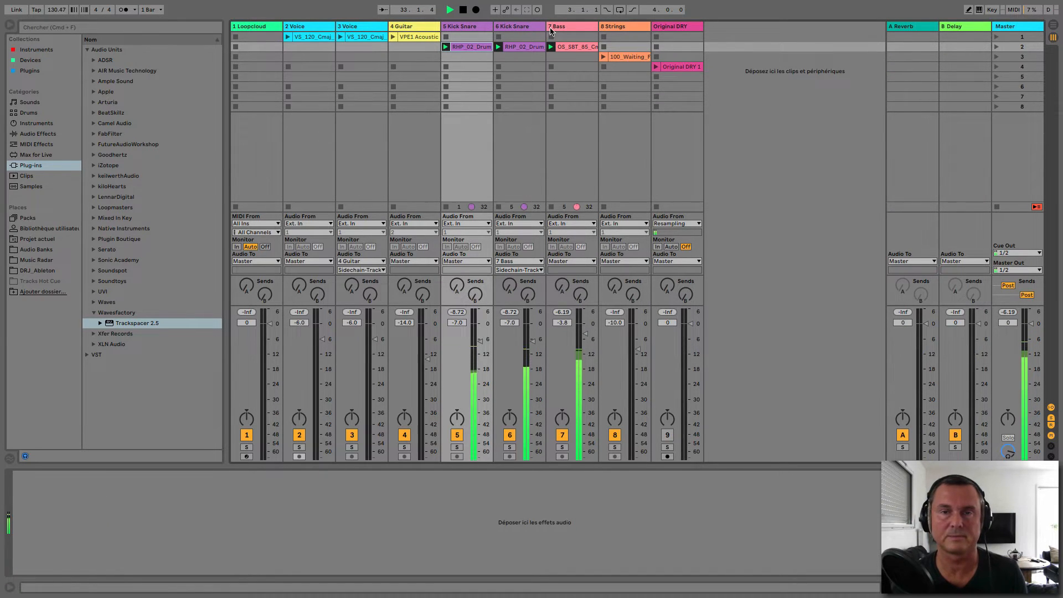
click(577, 56)
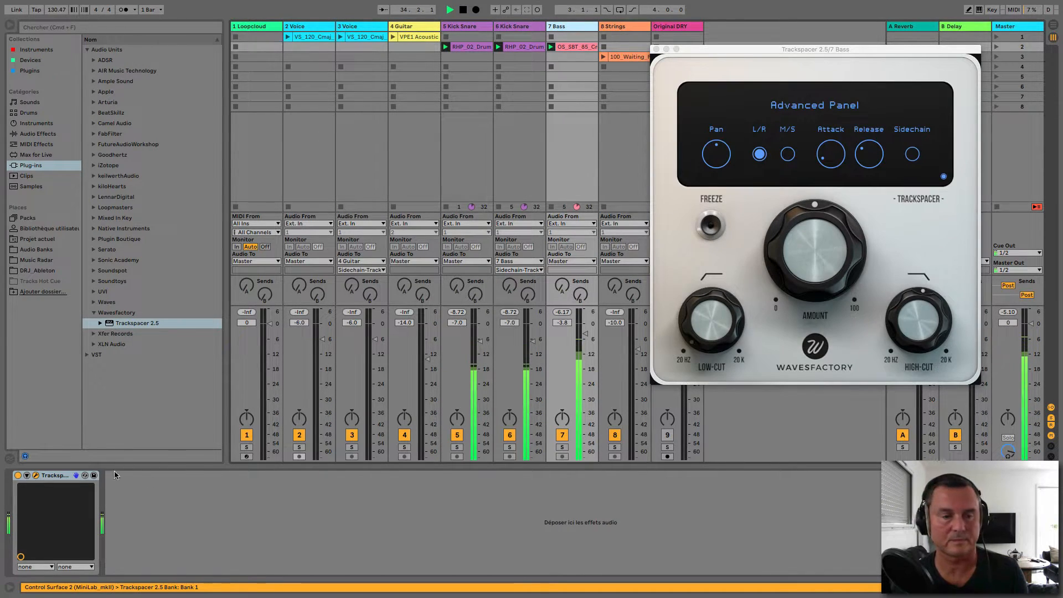
click(18, 475)
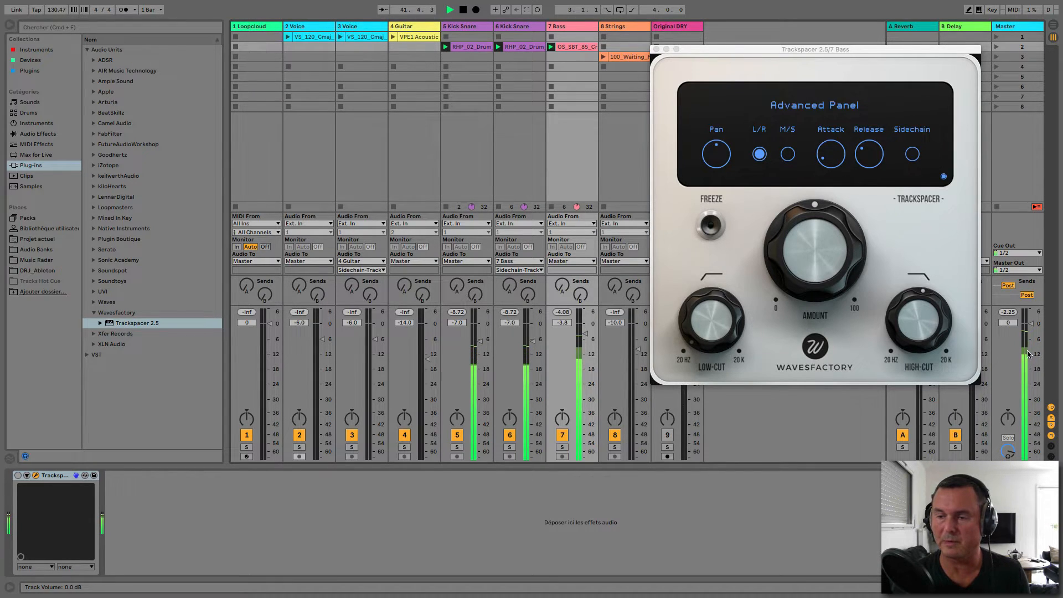
click(18, 476)
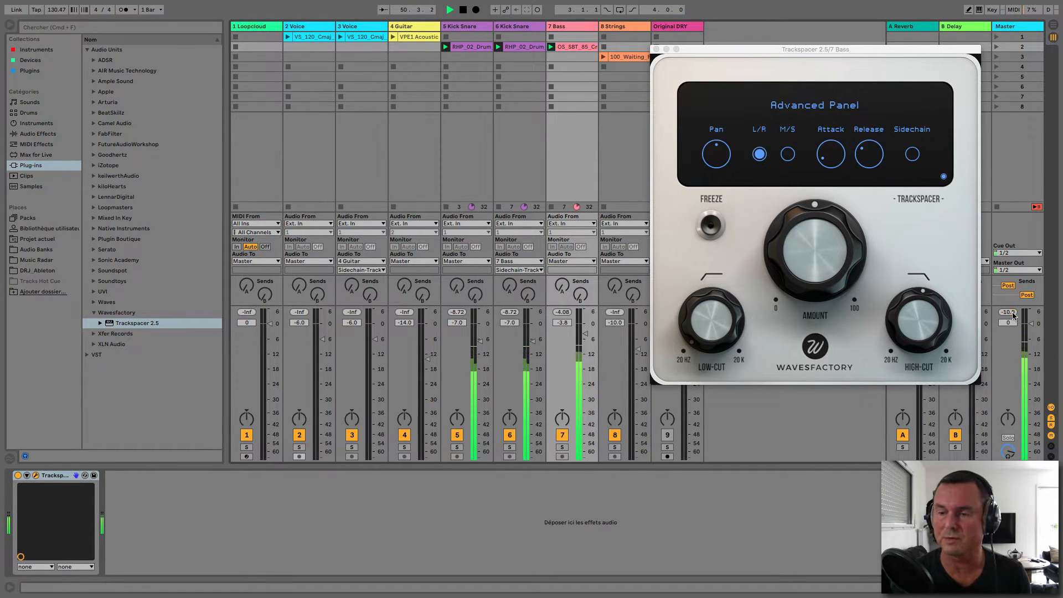
Step: Set Trackspacer's Amount to 50.32 % outside the Advanced Panel, stop playback and close the plug-in window
click(946, 181)
click(944, 178)
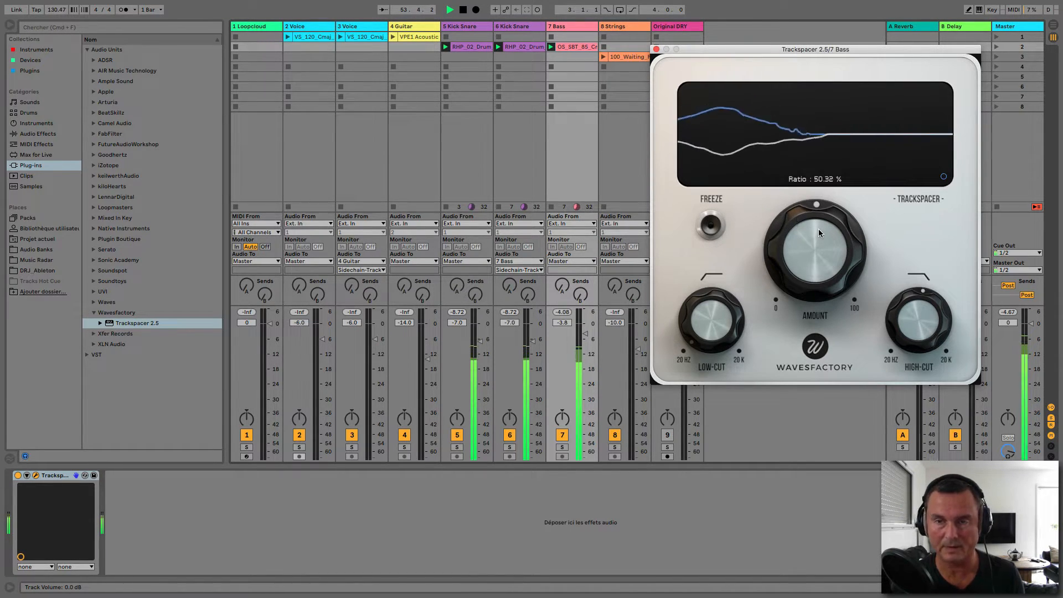
key(space)
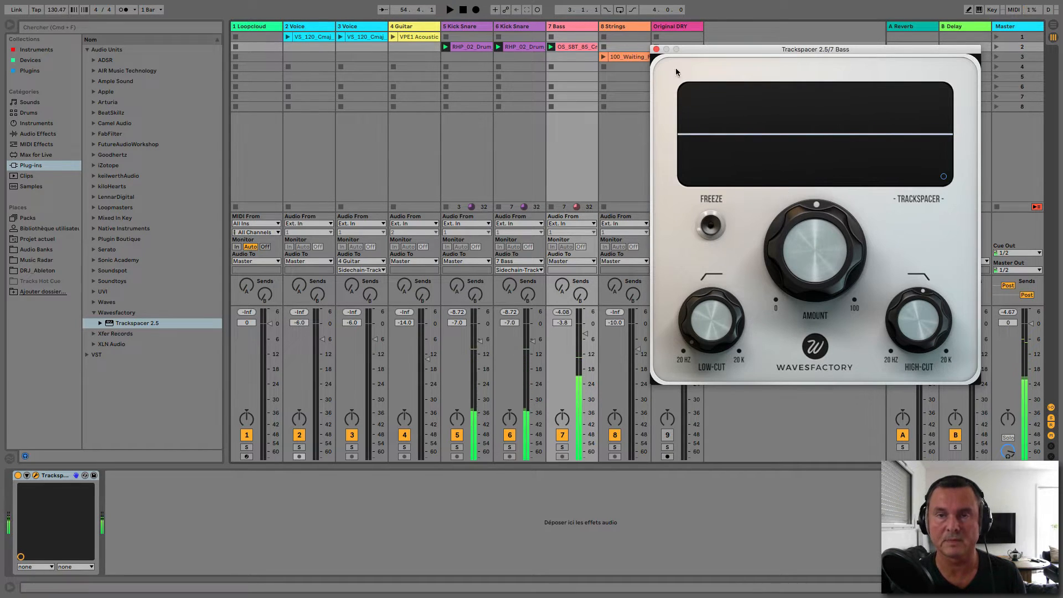
click(657, 49)
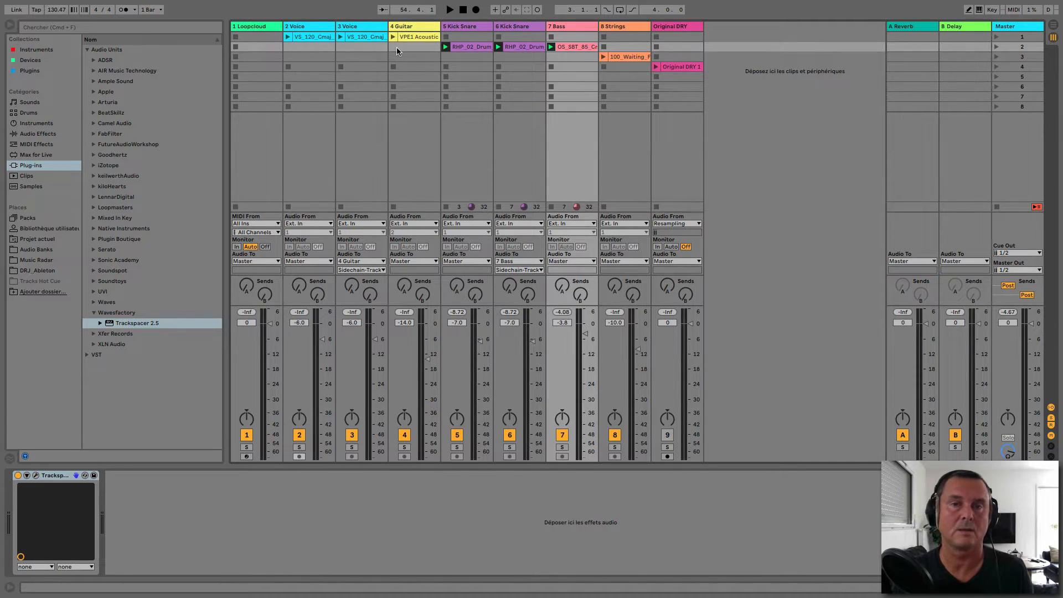
Step: Move the two Kick Snare clips, the Bass clip and the Original DRY clip up to scene 1
drag(475, 48, 567, 37)
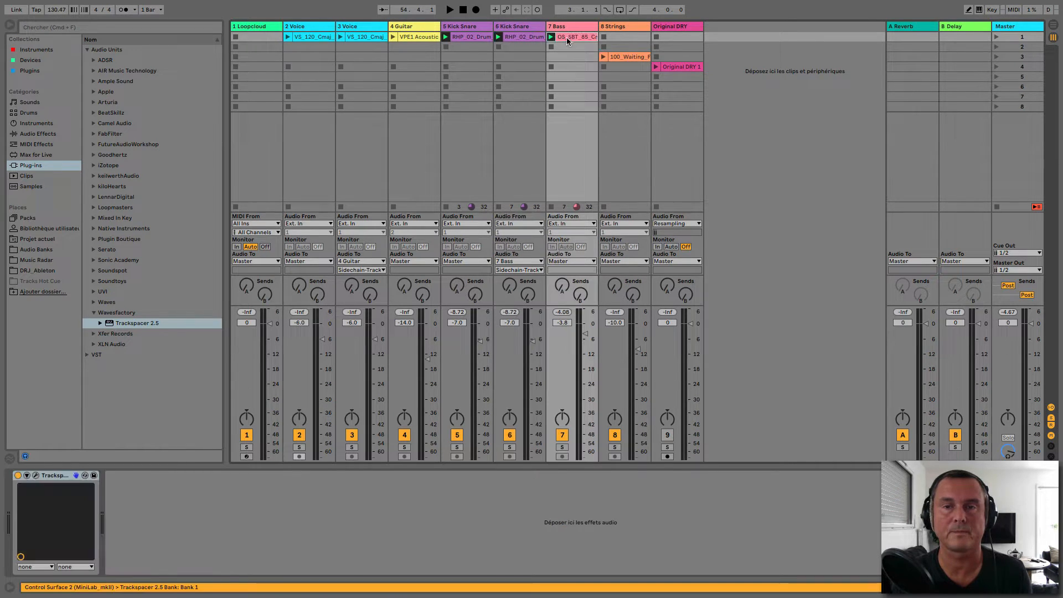
drag(678, 68, 680, 38)
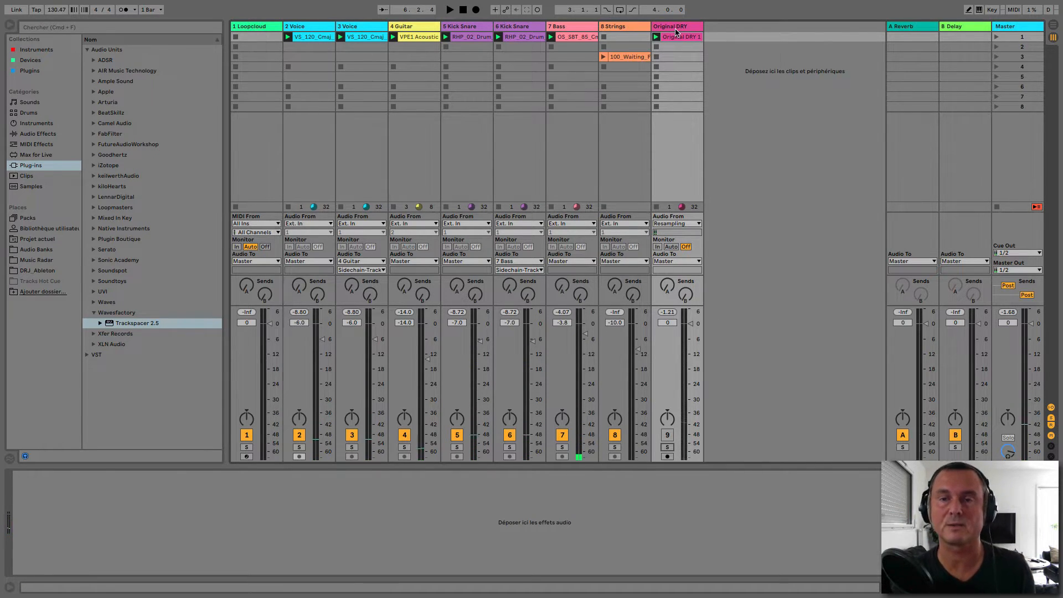
click(631, 37)
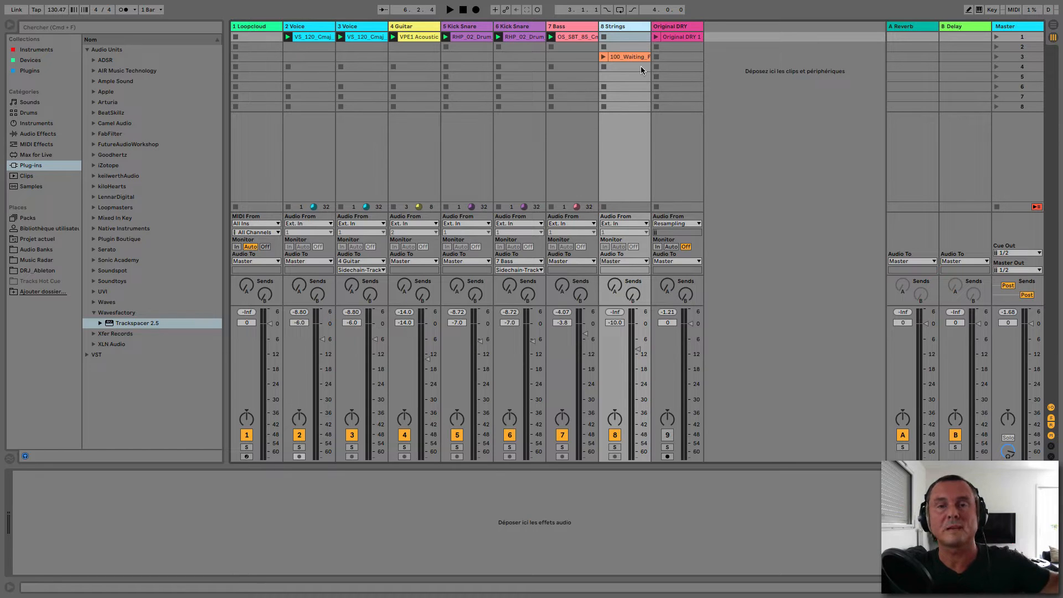
Step: Group the tracks from 2 Voice through 7 Bass
click(307, 29)
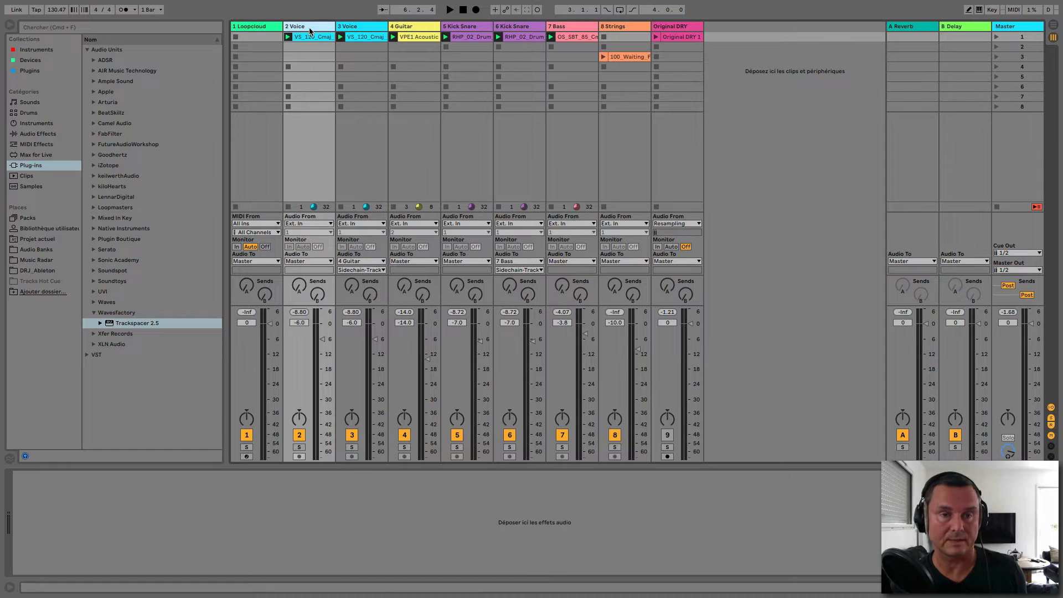
shift+click(572, 29)
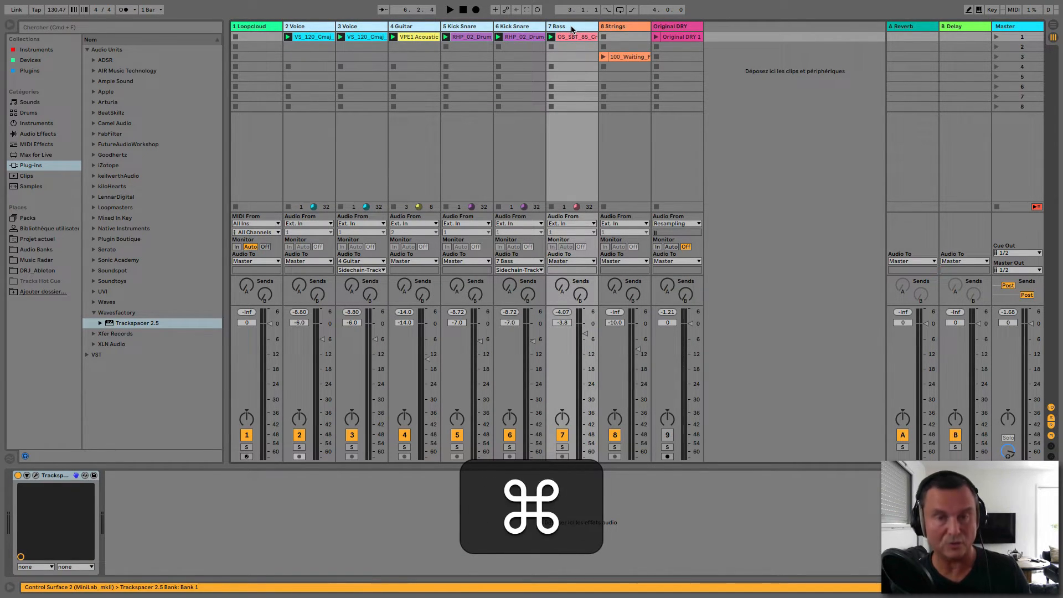
key(super+g)
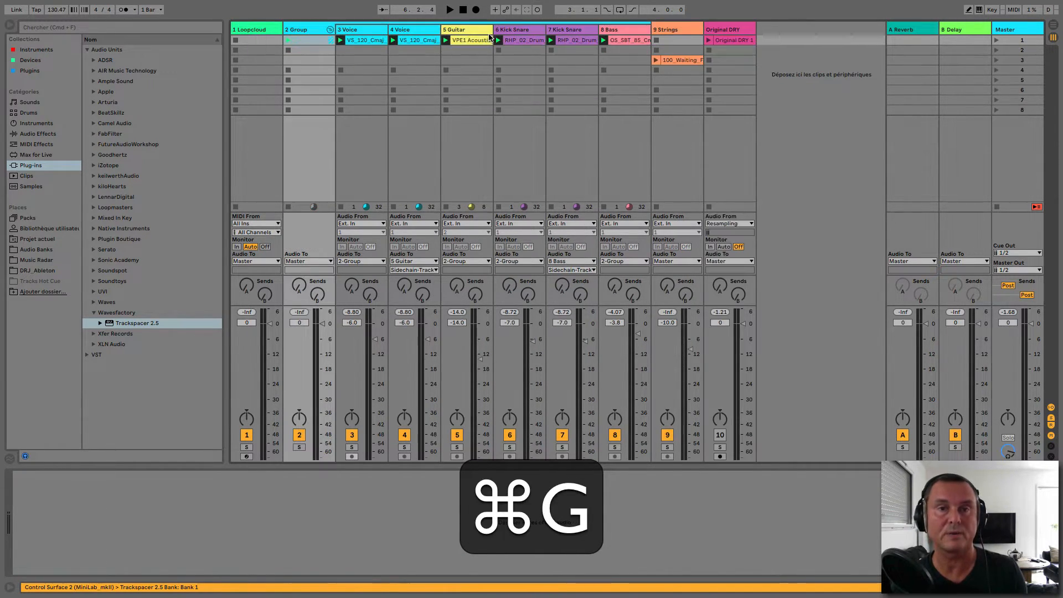
Step: Fold the 2 Group track and duplicate it
click(331, 30)
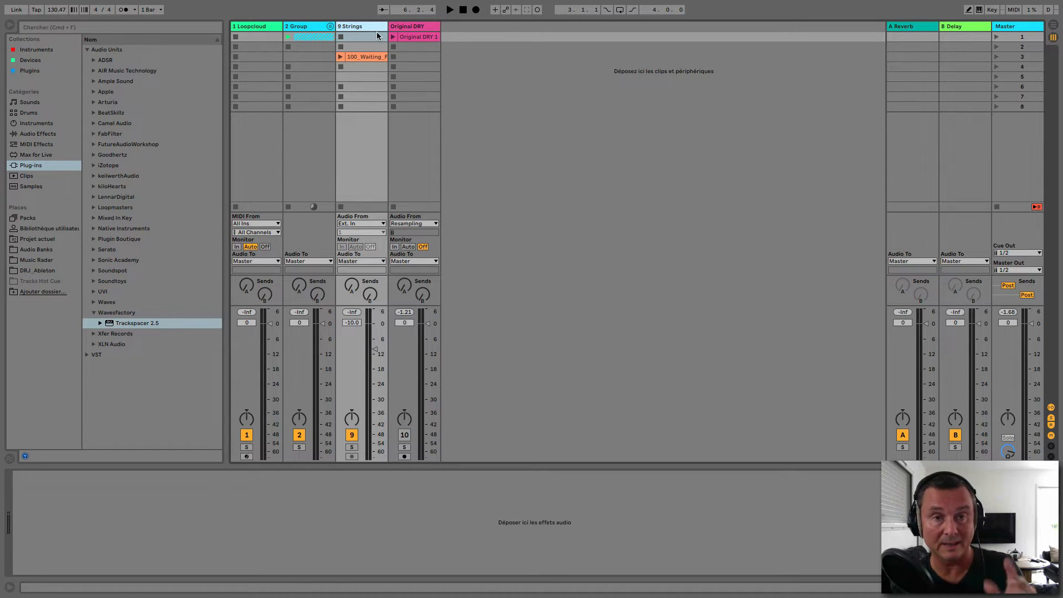
click(302, 29)
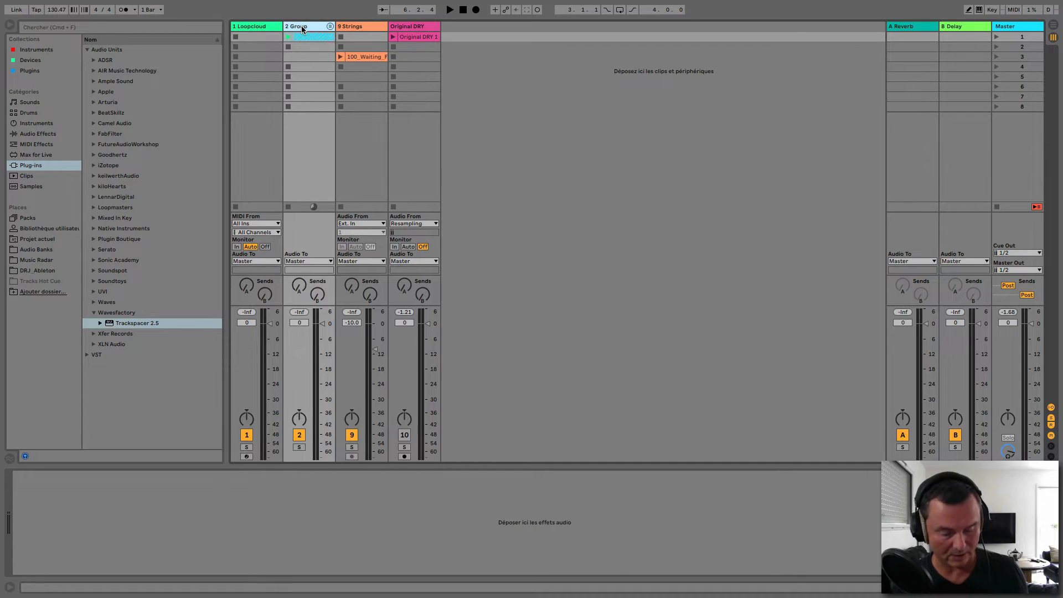
key(super+d)
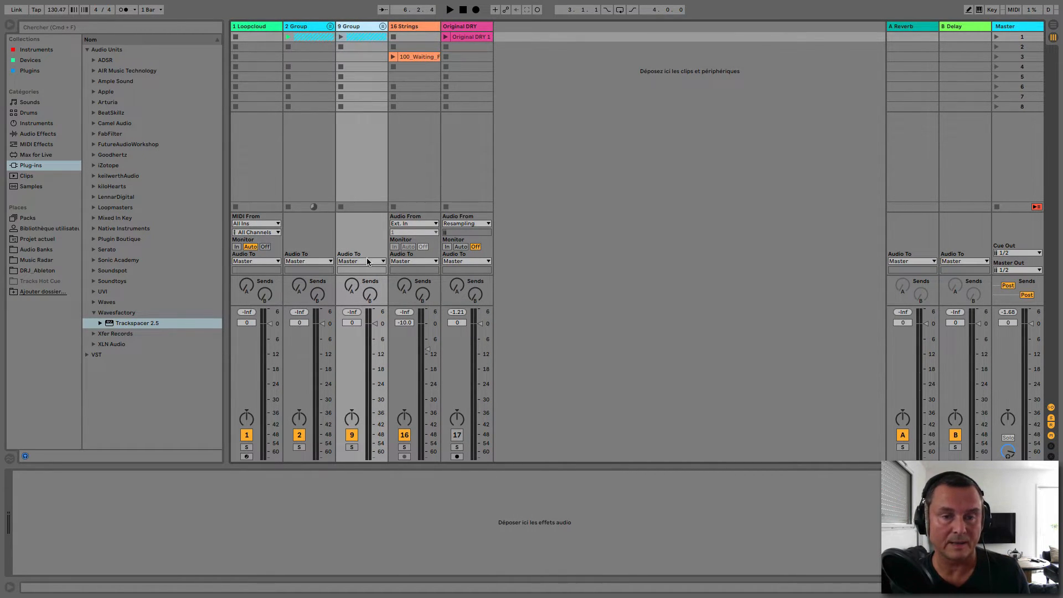
Step: Insert Trackspacer 2.5 on the Strings track and route the duplicated group's output to Strings' Sidechain-Trackspacer 2.5 input
drag(134, 330, 418, 72)
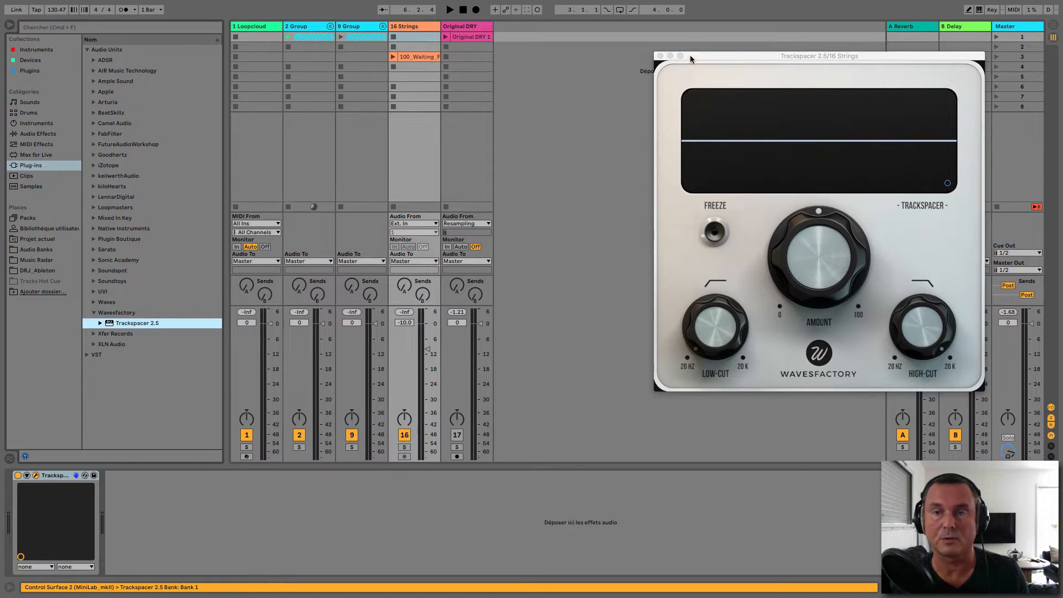
drag(690, 55, 618, 51)
click(369, 32)
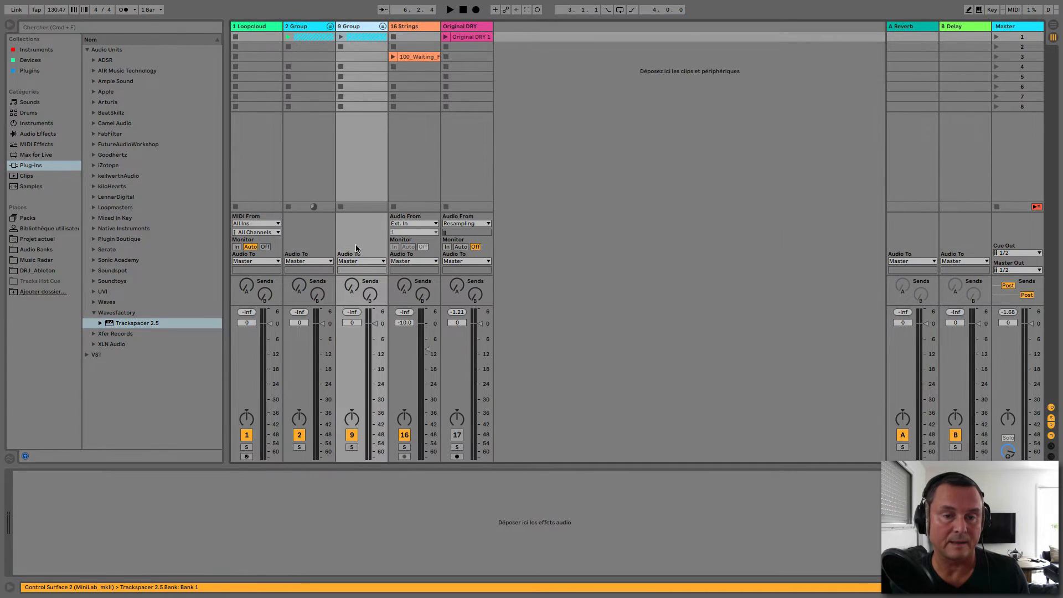
click(361, 261)
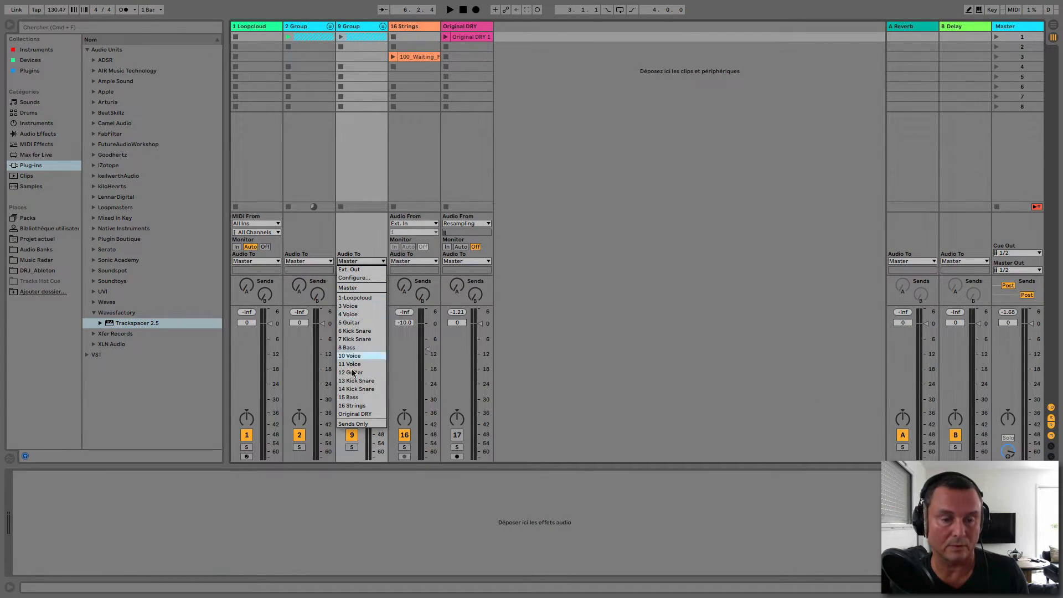
click(353, 405)
click(361, 269)
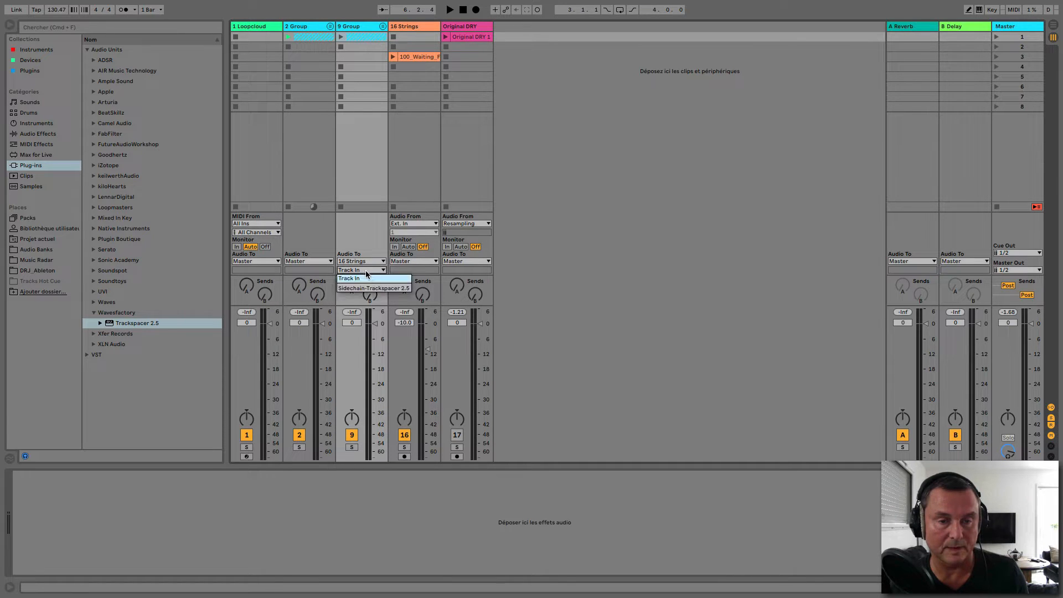
click(367, 287)
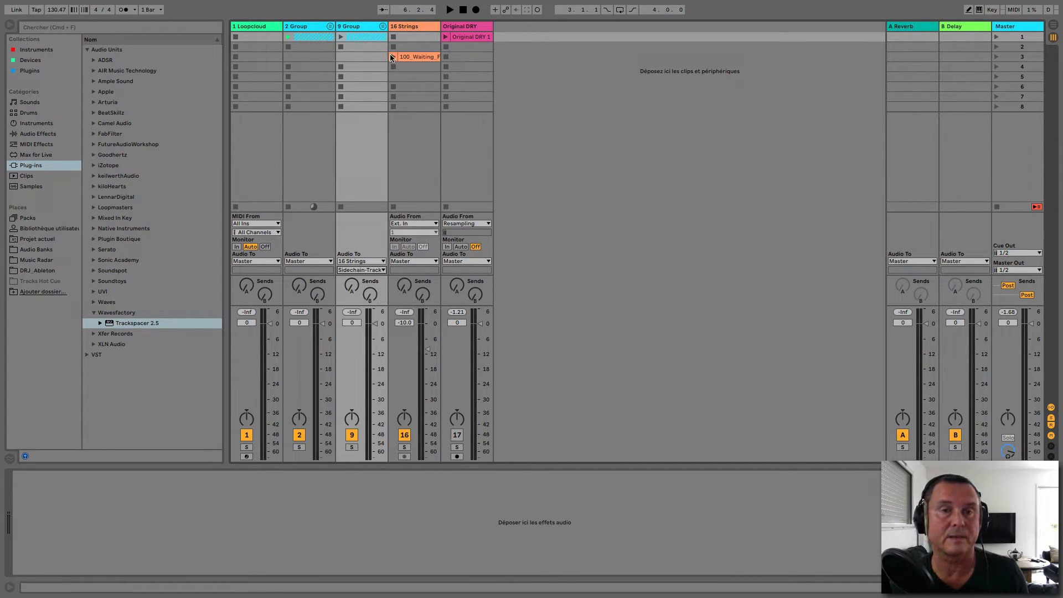
Step: Launch the duplicated group's scene 1 clips, then move the Strings clip to scene 1 and launch it
click(407, 26)
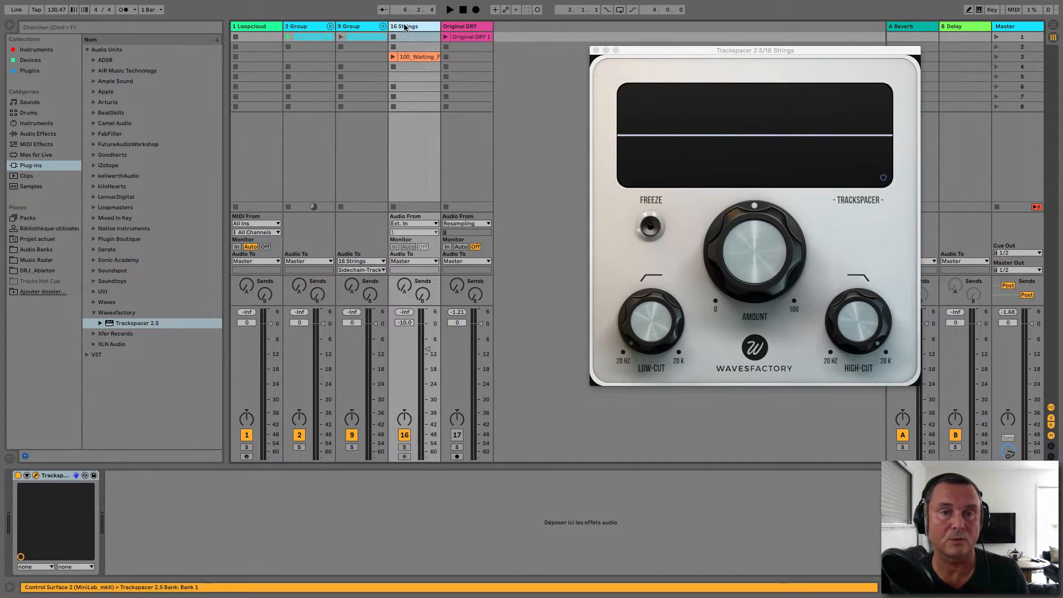
click(340, 38)
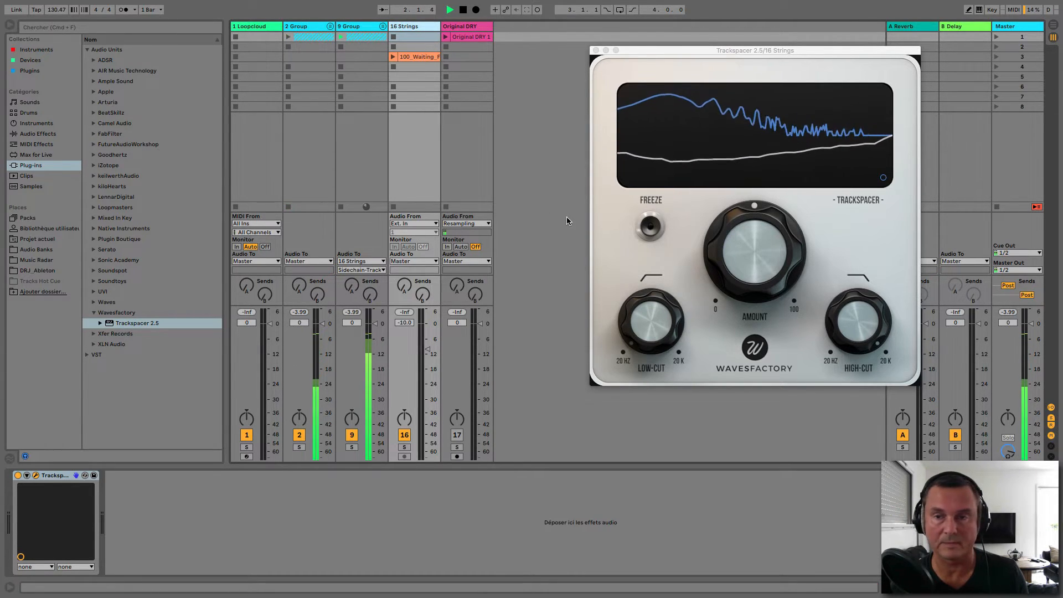
drag(412, 57, 405, 39)
click(393, 37)
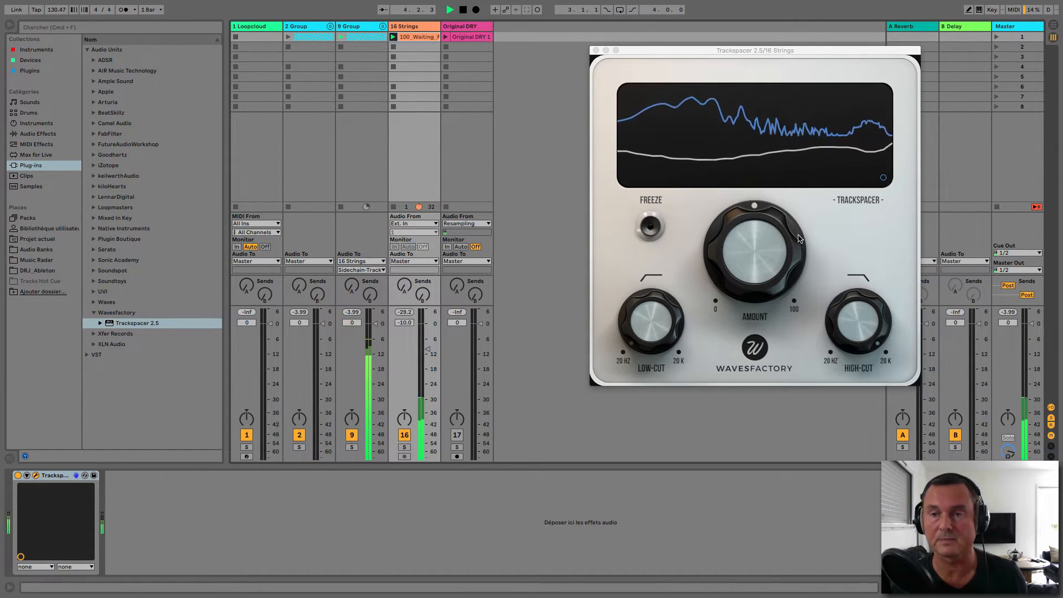
Step: Try Trackspacer Amounts of 12.59 % and 27.11 % on Strings, audition Sidechain in the Advanced Panel, and return Amount to zero
drag(762, 227, 739, 251)
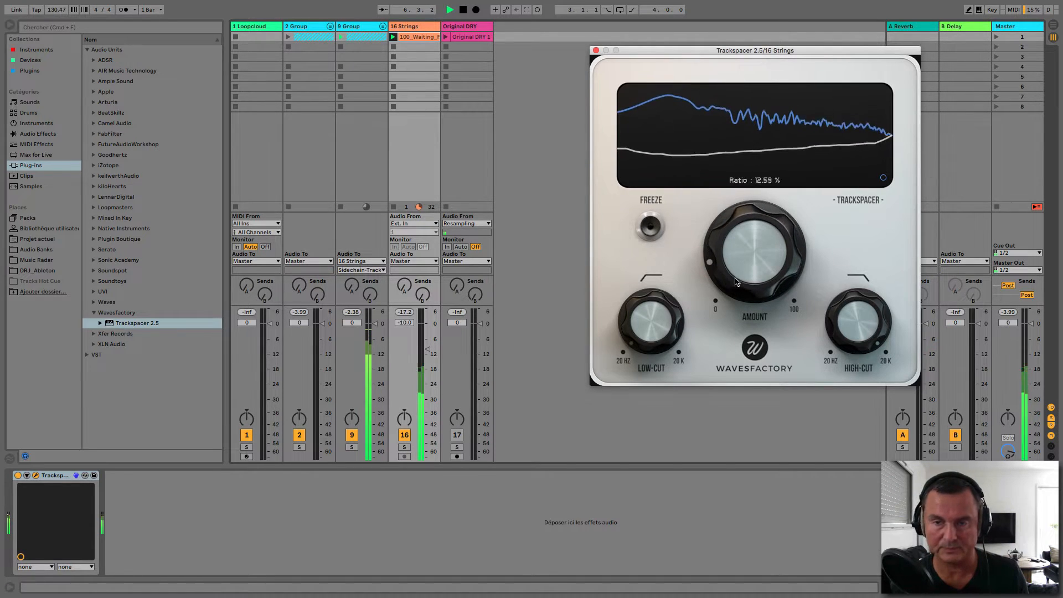
click(884, 177)
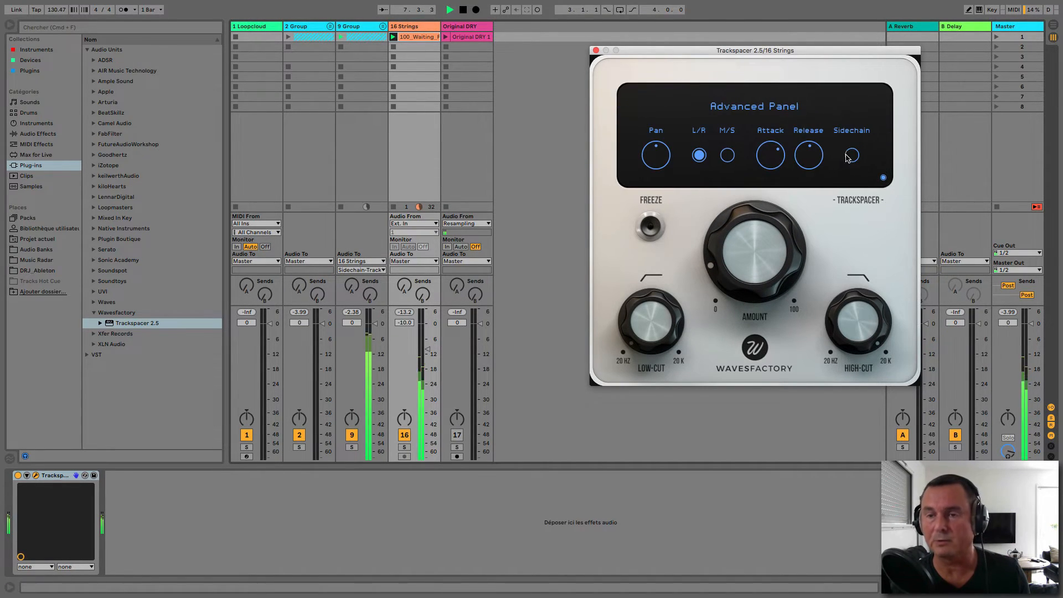
click(853, 156)
drag(744, 262, 745, 252)
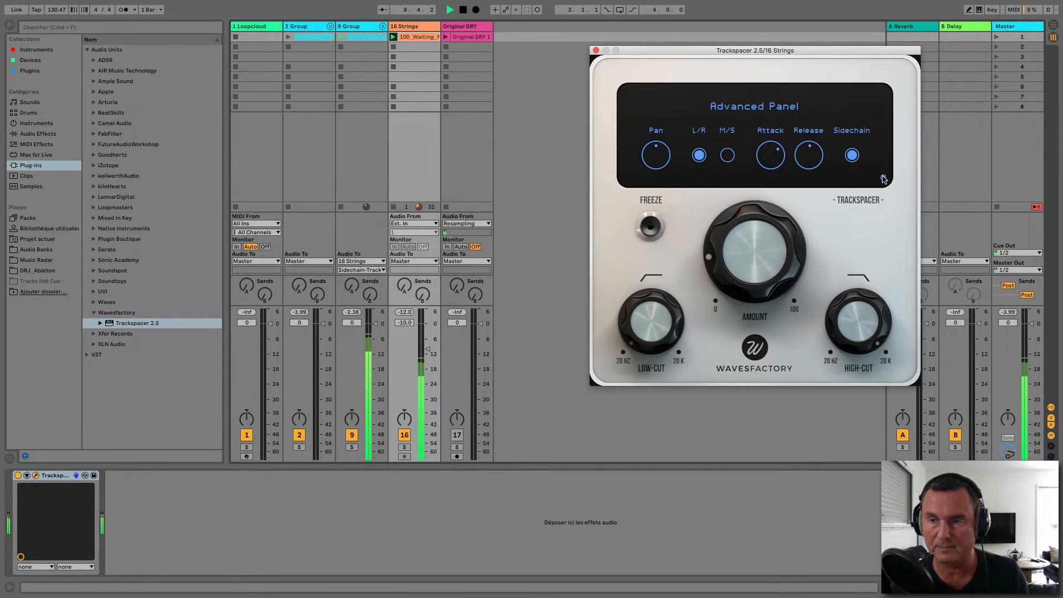
drag(737, 237, 739, 217)
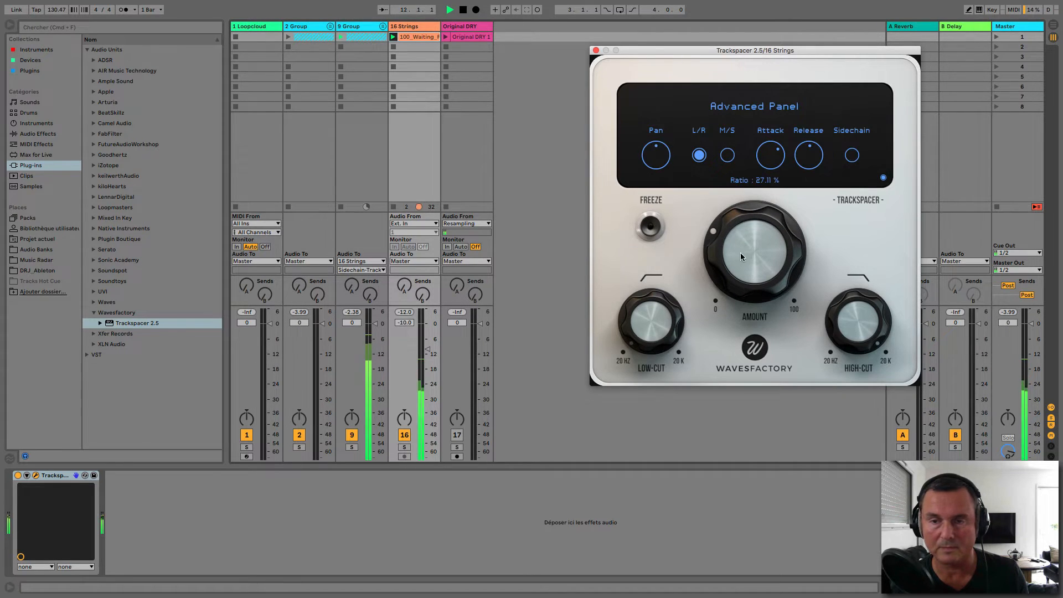
click(883, 177)
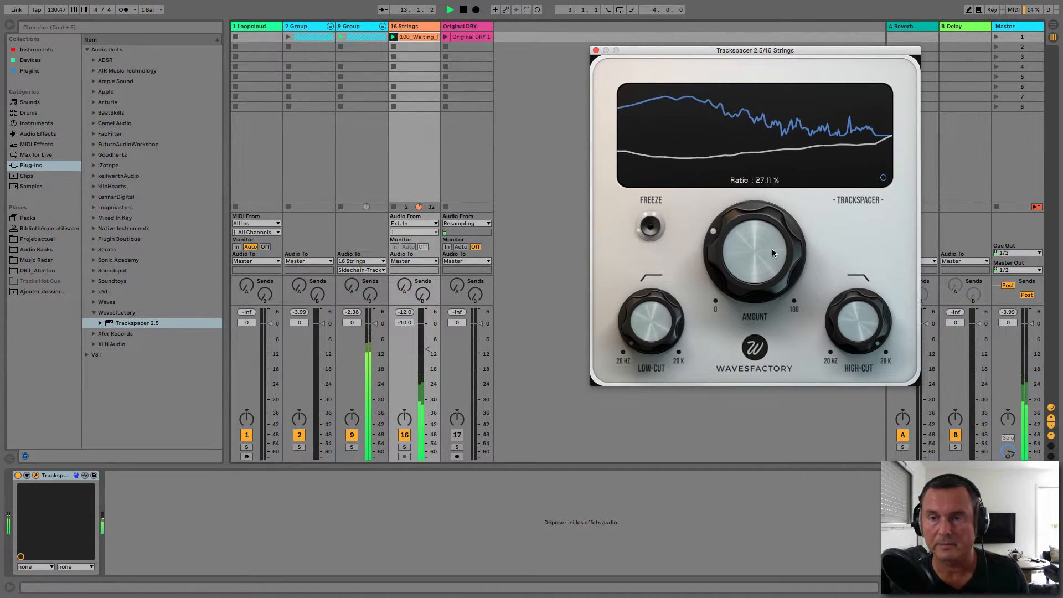
drag(748, 258, 766, 361)
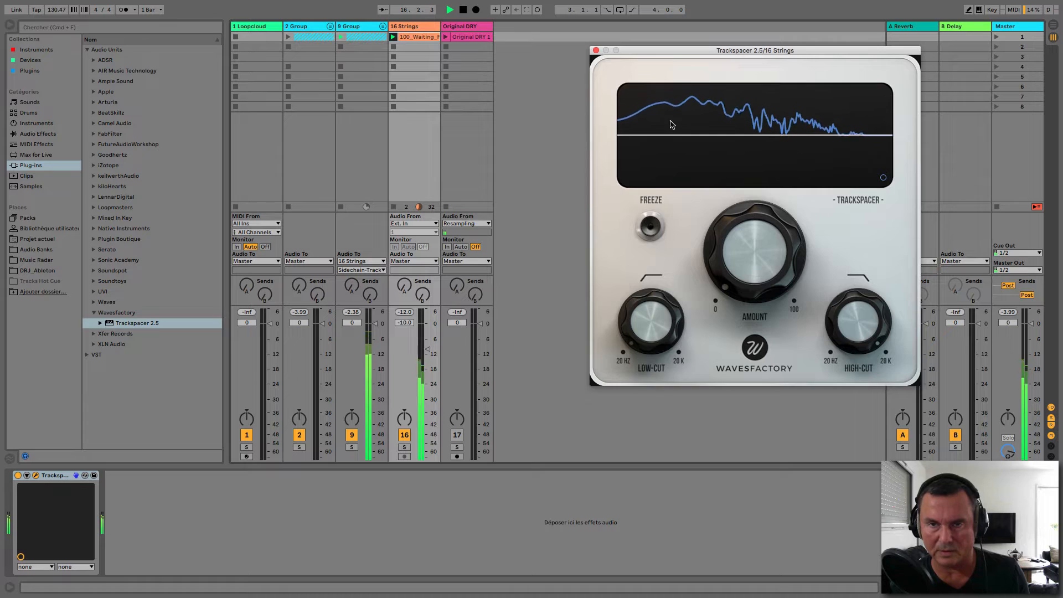
Step: Set the Strings Trackspacer to Low-cut 20.00 Hz, Amount 4.08 % and High-cut 10637.52 Hz
mouse_move(735, 279)
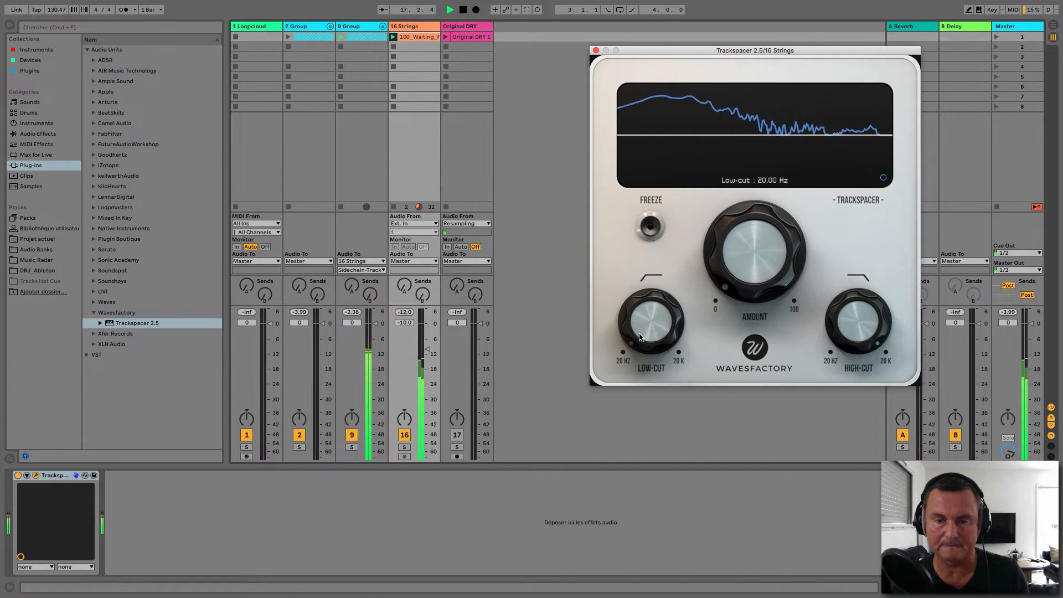
drag(641, 323, 644, 281)
drag(749, 260, 761, 247)
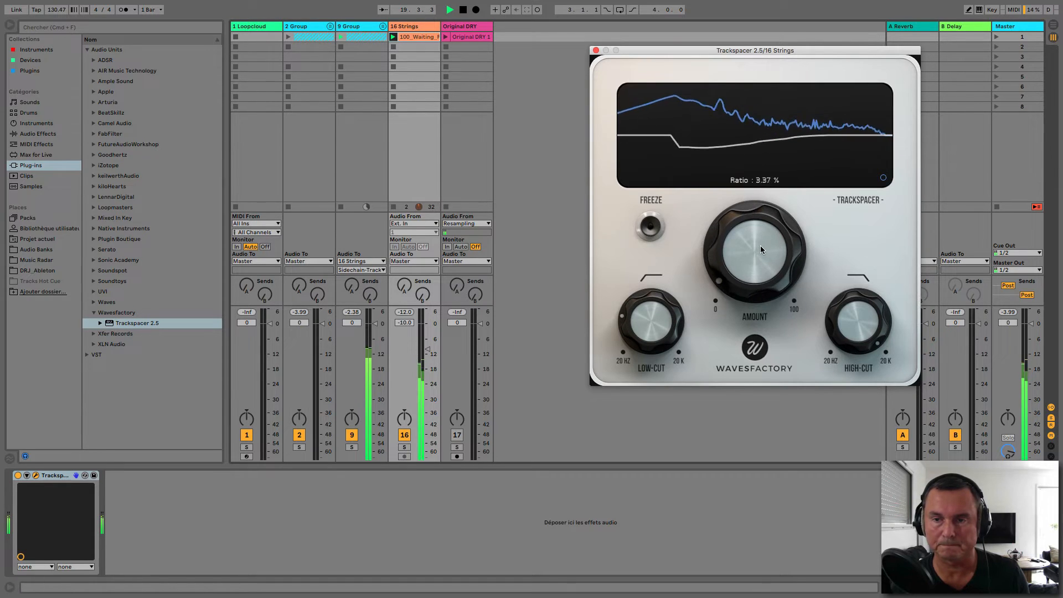
drag(646, 318, 647, 366)
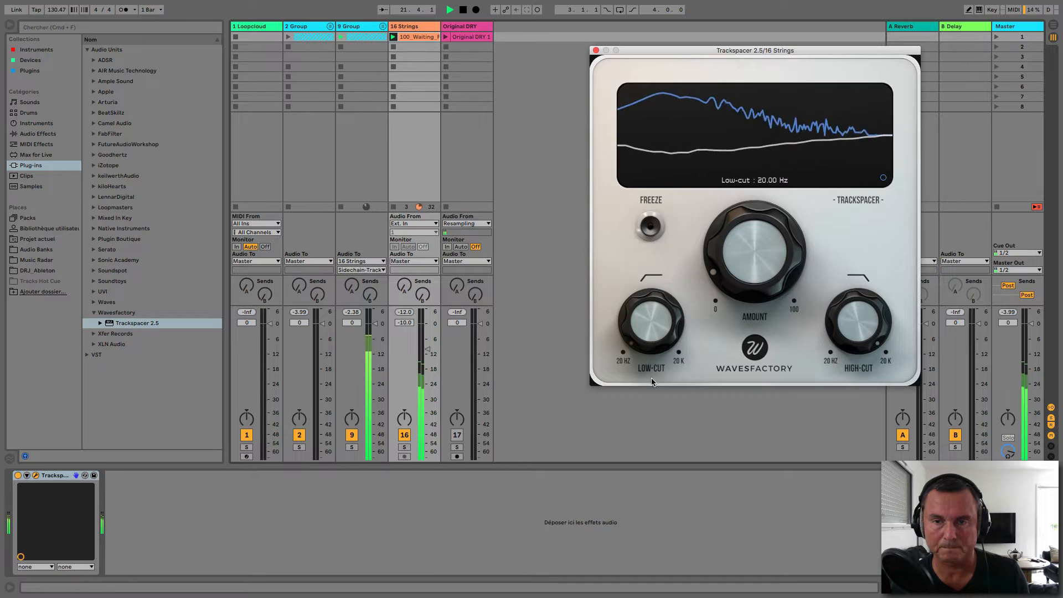
mouse_move(752, 272)
mouse_down()
mouse_move(752, 254)
mouse_move(760, 288)
mouse_up()
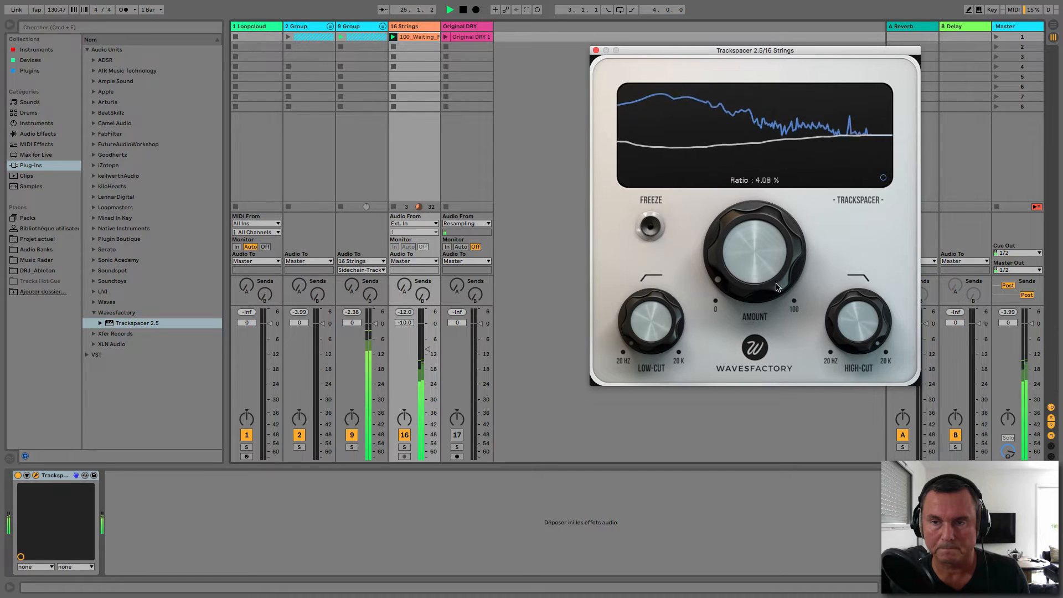
mouse_move(881, 314)
drag(870, 316, 869, 339)
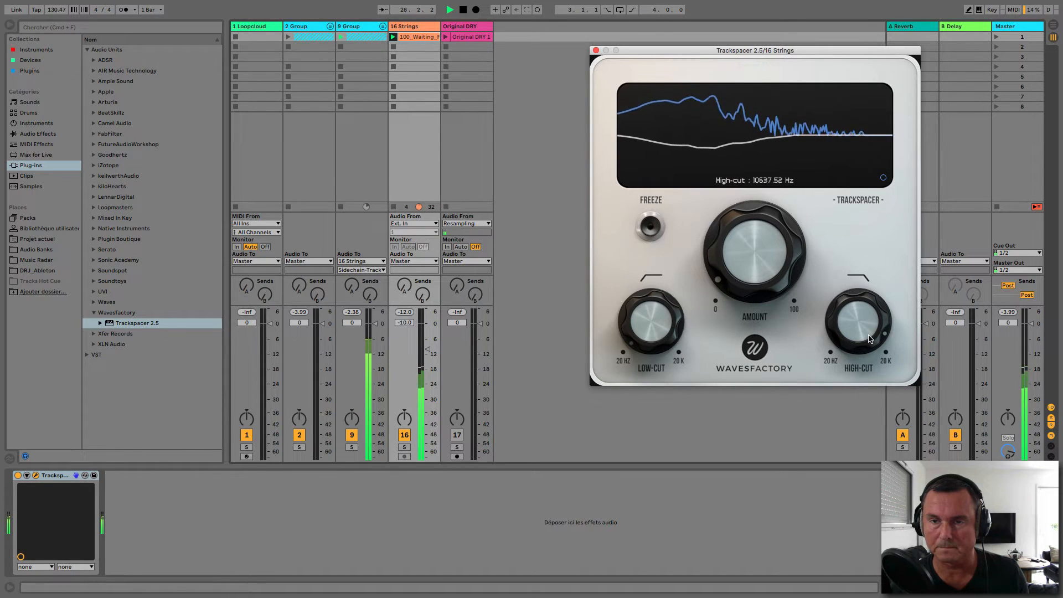
Step: Set Attack to 0.88 ms and fine-tune Release in Trackspacer's Advanced Panel, stopping playback
click(883, 178)
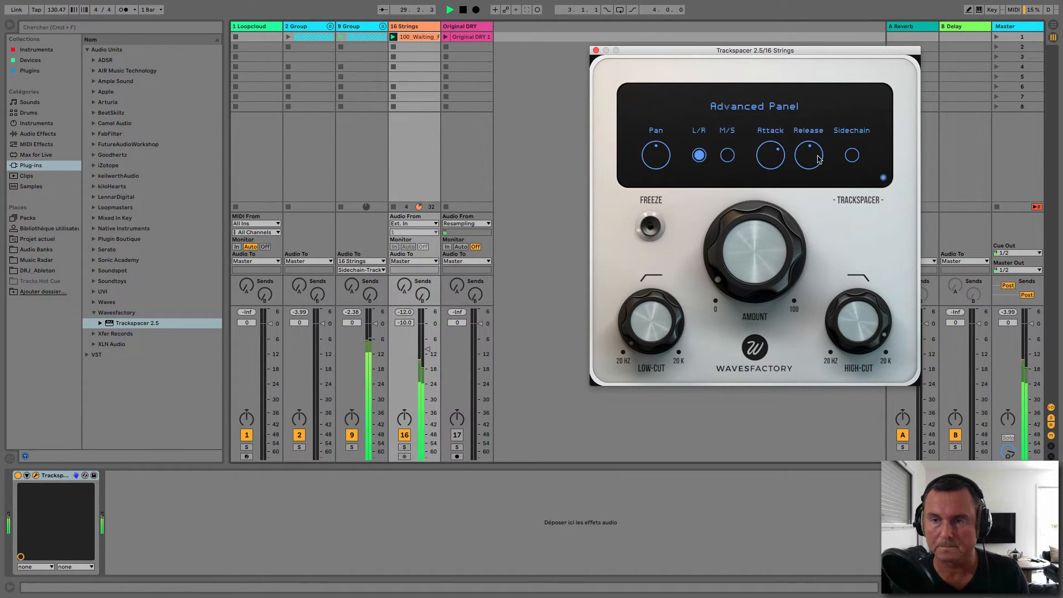
mouse_move(821, 156)
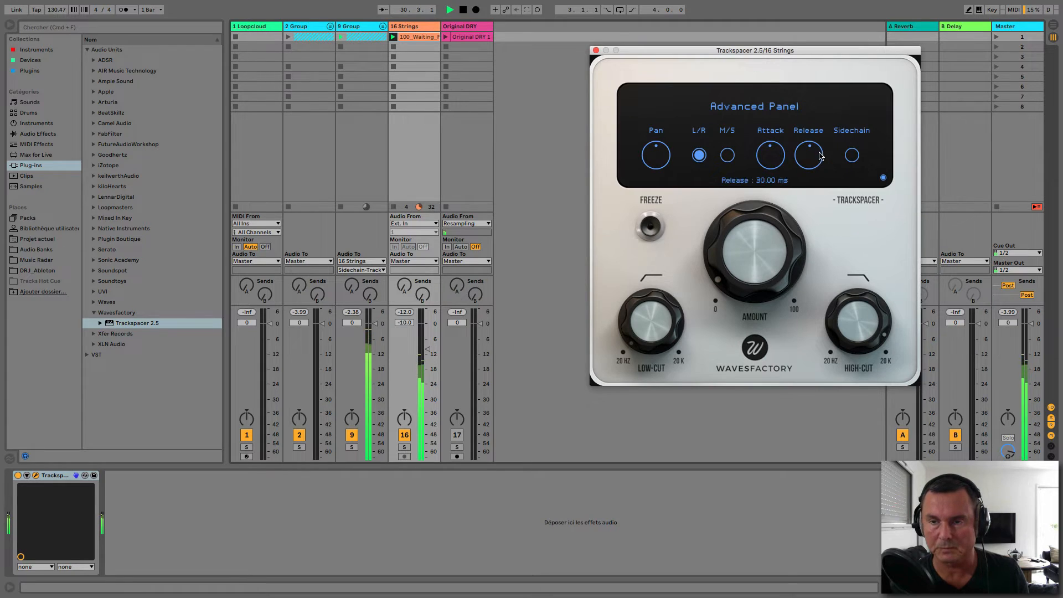
drag(812, 165, 814, 170)
mouse_move(775, 154)
key(space)
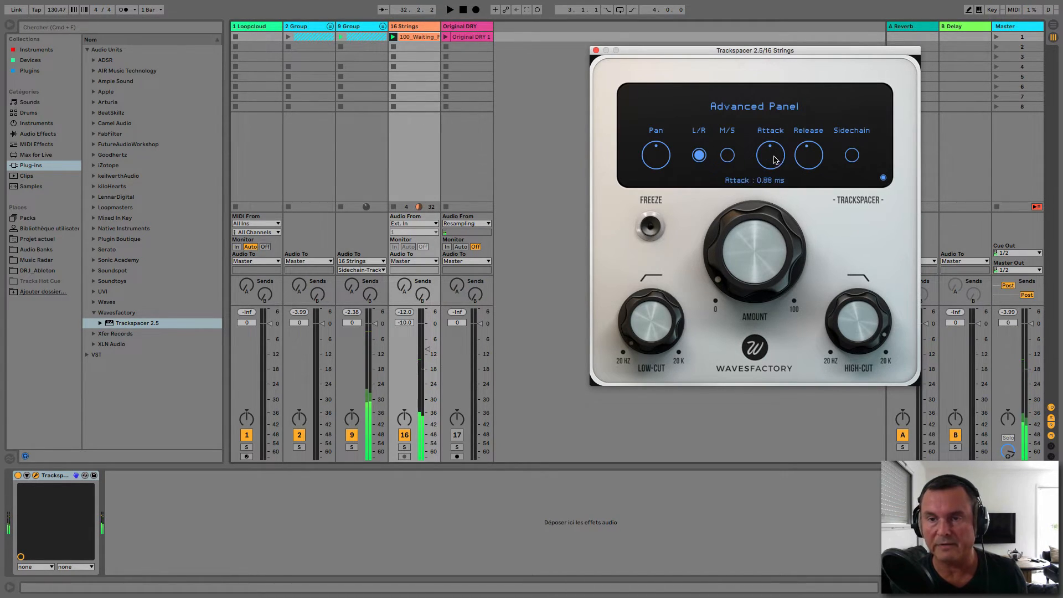
drag(812, 161, 813, 149)
mouse_move(744, 238)
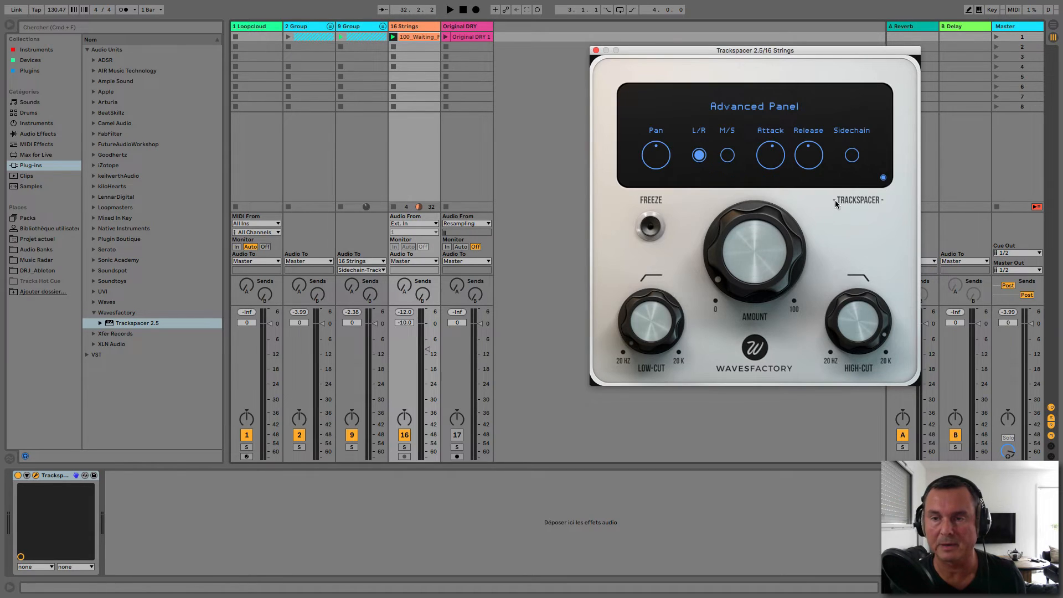
Step: Launch the original 2 Group clips alongside the Strings, then slightly lower Trackspacer's Amount outside the Advanced Panel
key(space)
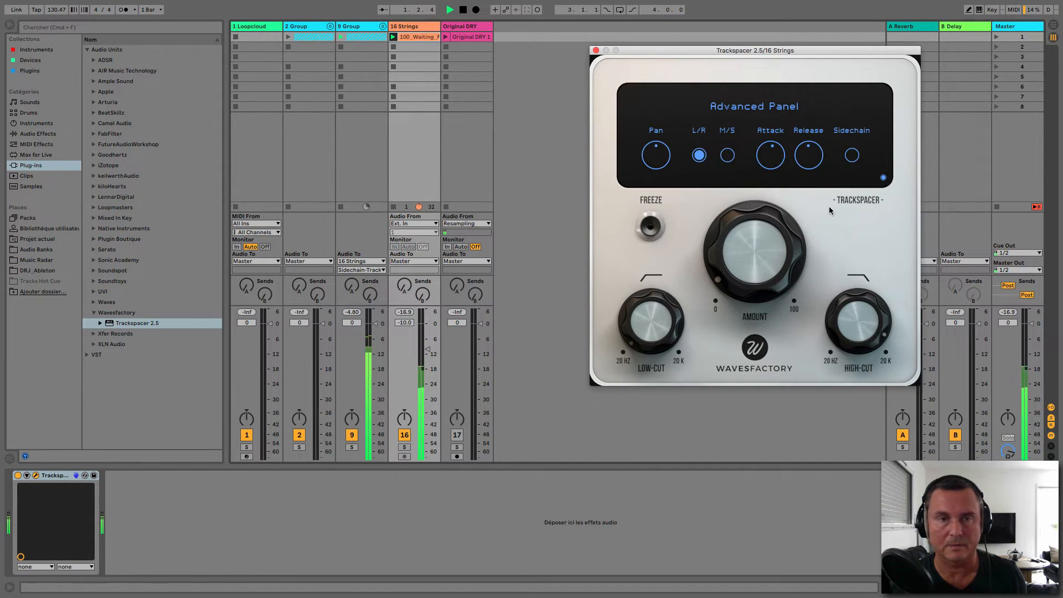
key(space)
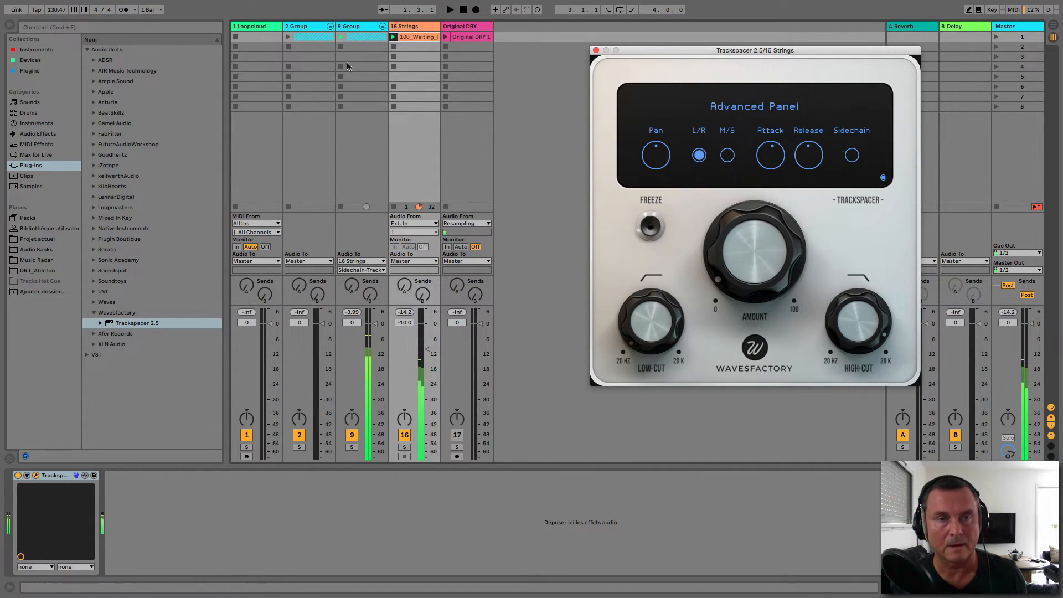
click(287, 37)
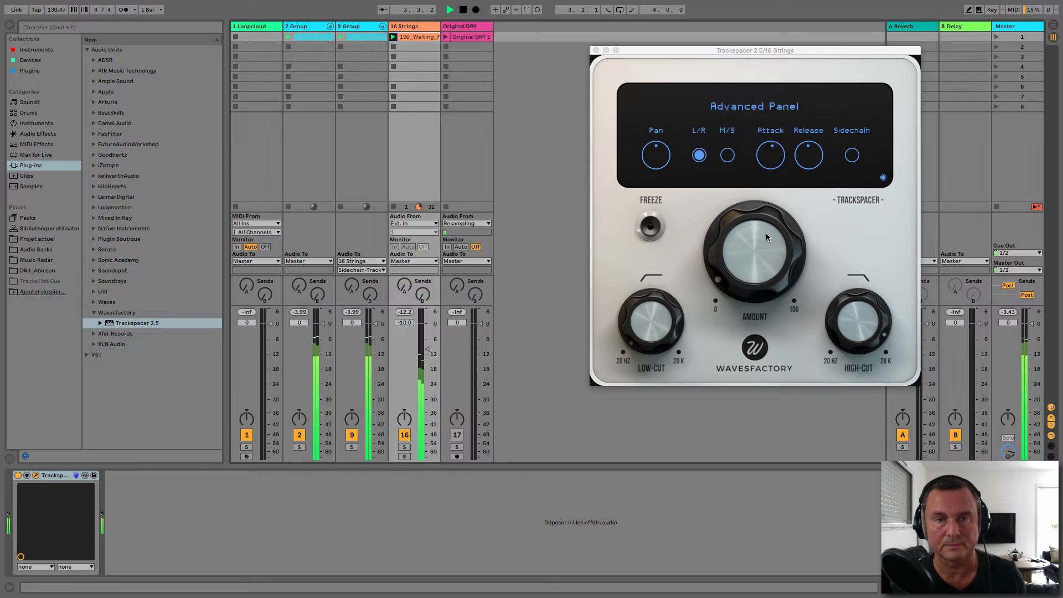
click(884, 177)
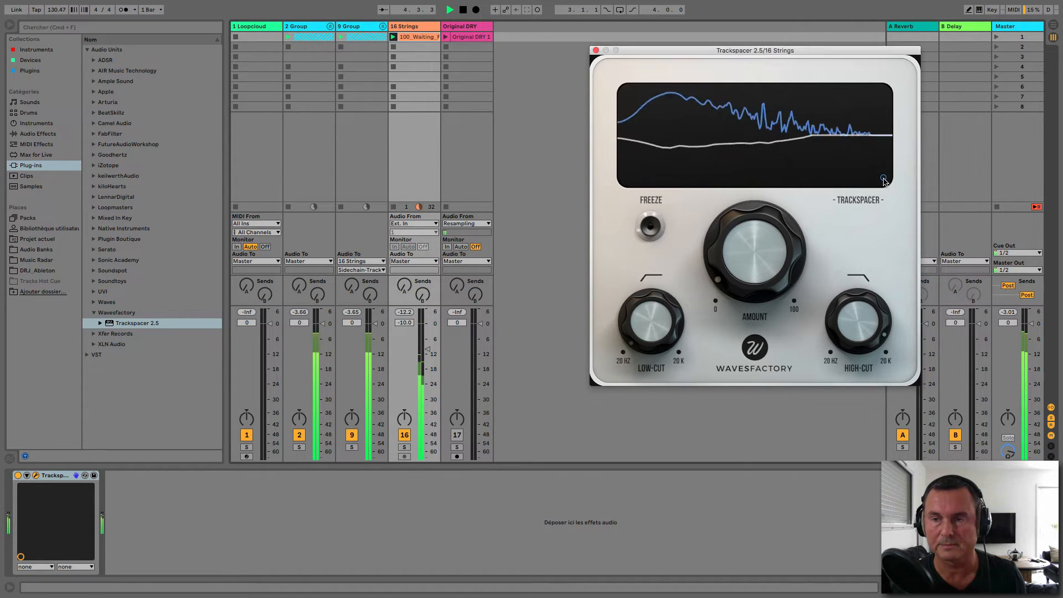
mouse_move(750, 250)
mouse_down()
mouse_move(749, 270)
mouse_move(748, 241)
mouse_move(759, 241)
mouse_up()
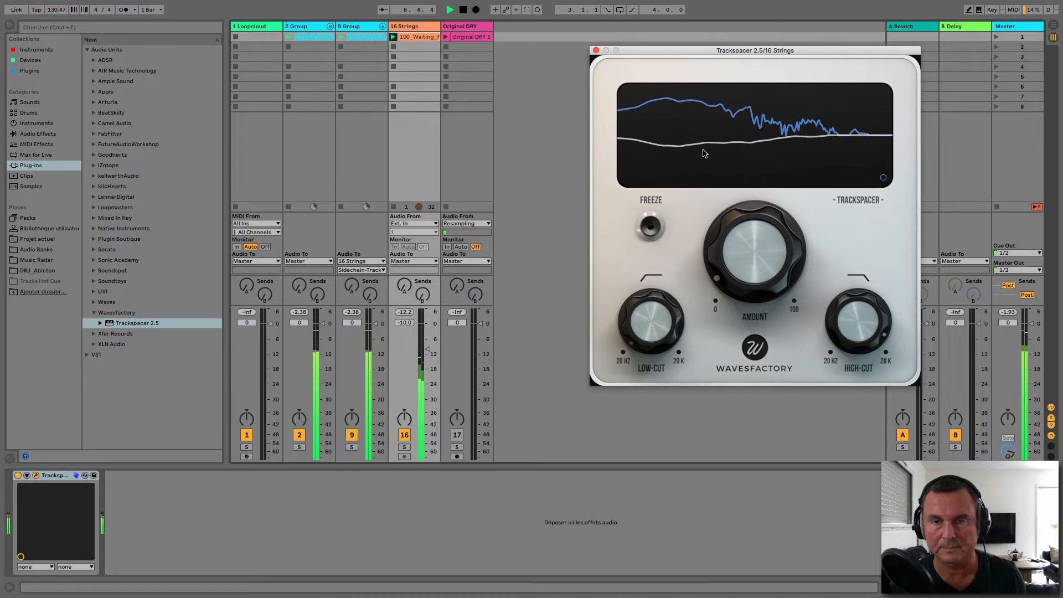
Step: Close the Trackspacer window, stop playback and ungroup the original 2 Group
click(596, 51)
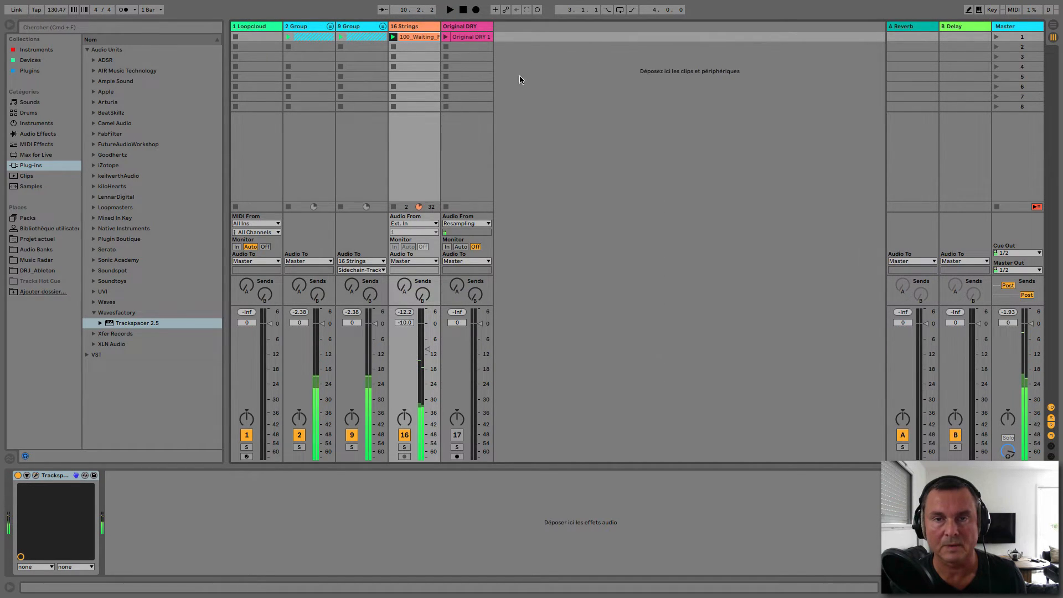
click(354, 27)
click(323, 27)
right_click(324, 28)
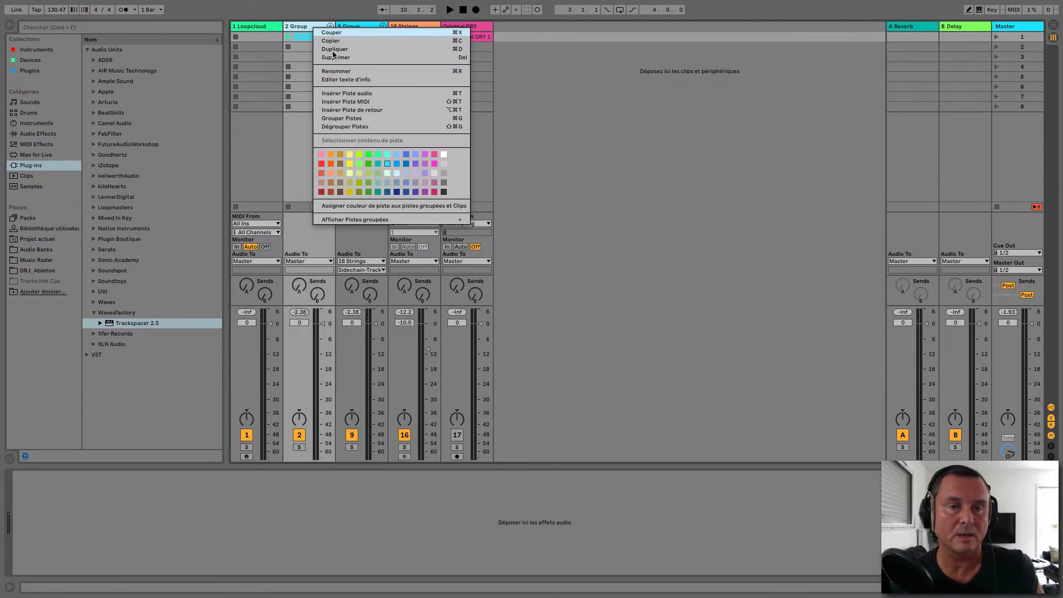
click(357, 126)
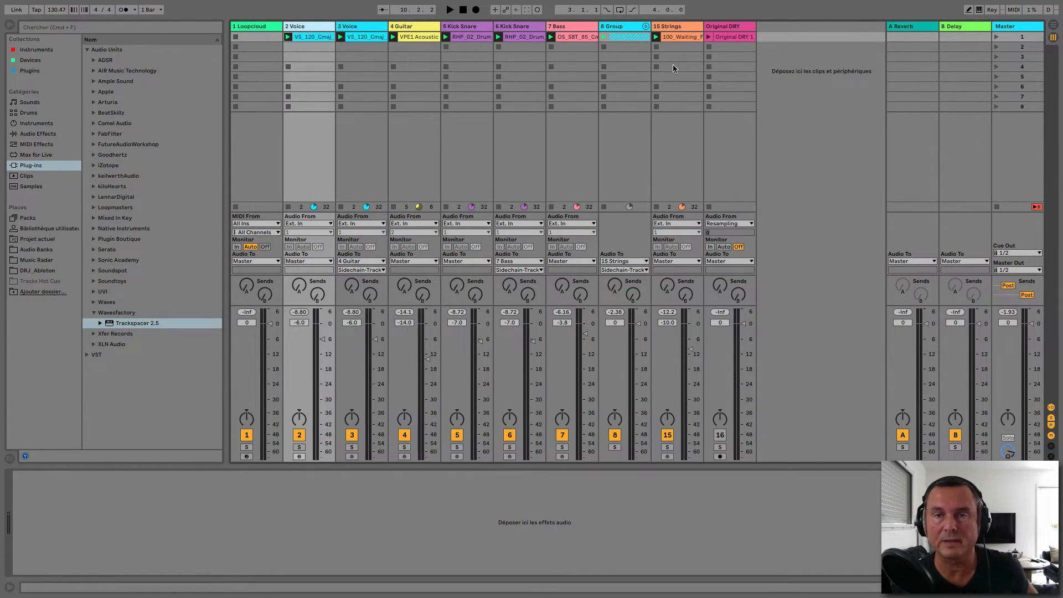
click(827, 117)
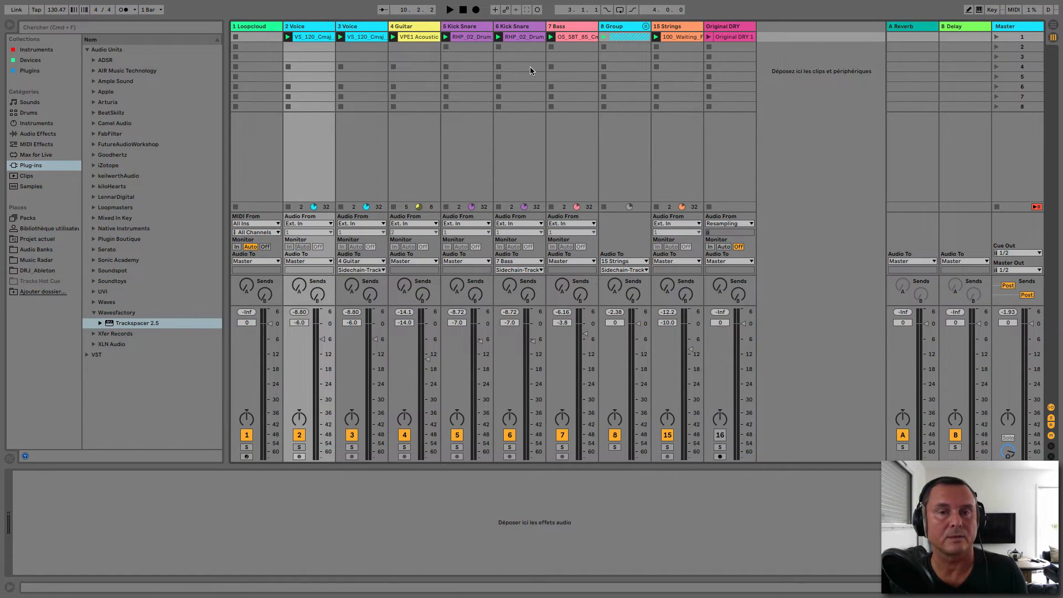
Step: Rename the duplicate Voice track as Voice Ghost and mark the duplicate Kick Snare track as its ghost in the same way
click(308, 28)
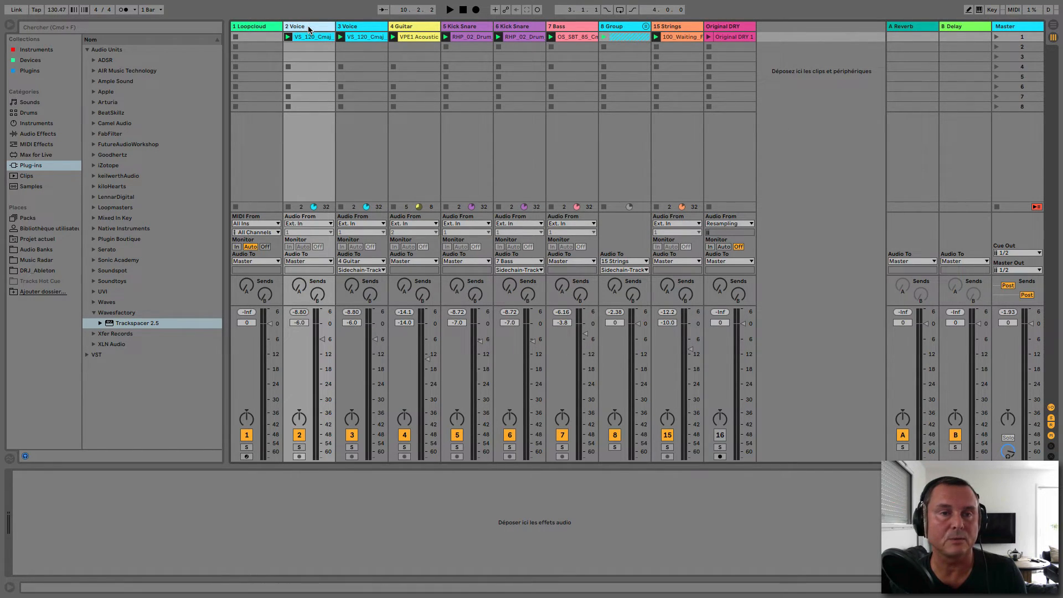
click(365, 28)
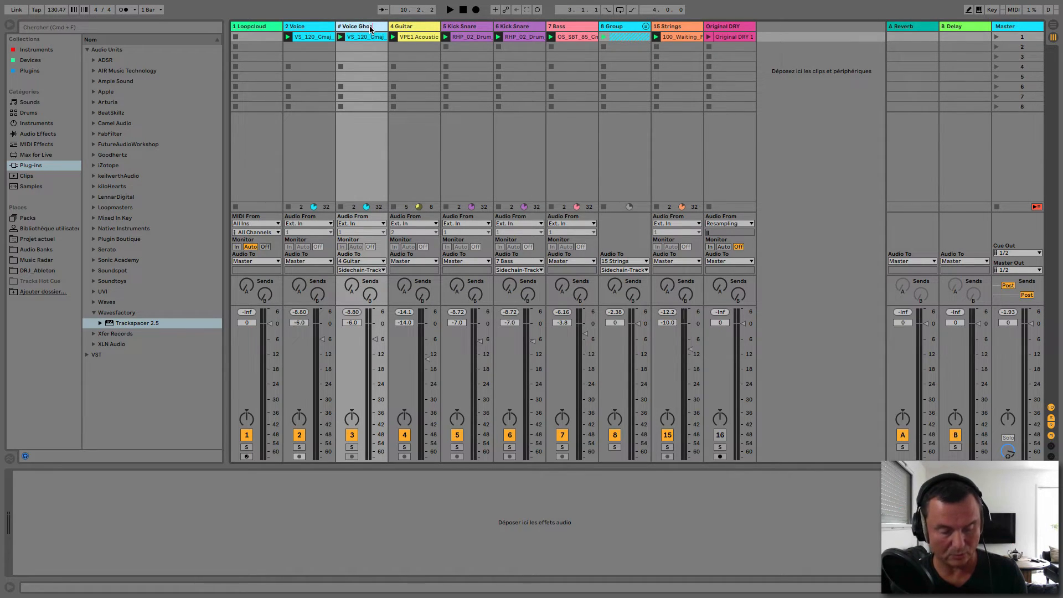
click(521, 28)
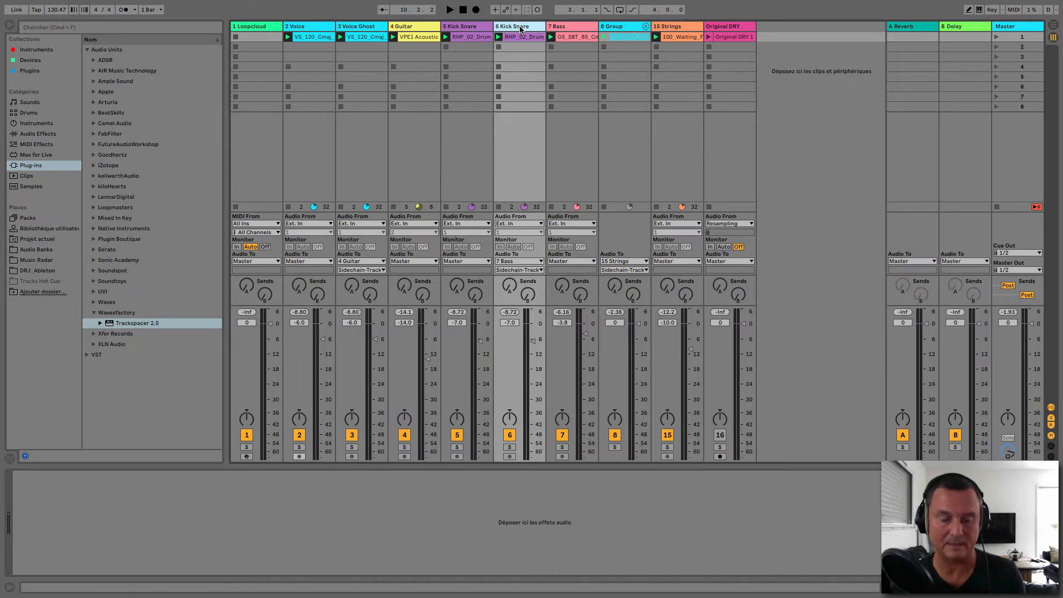
key(super+r)
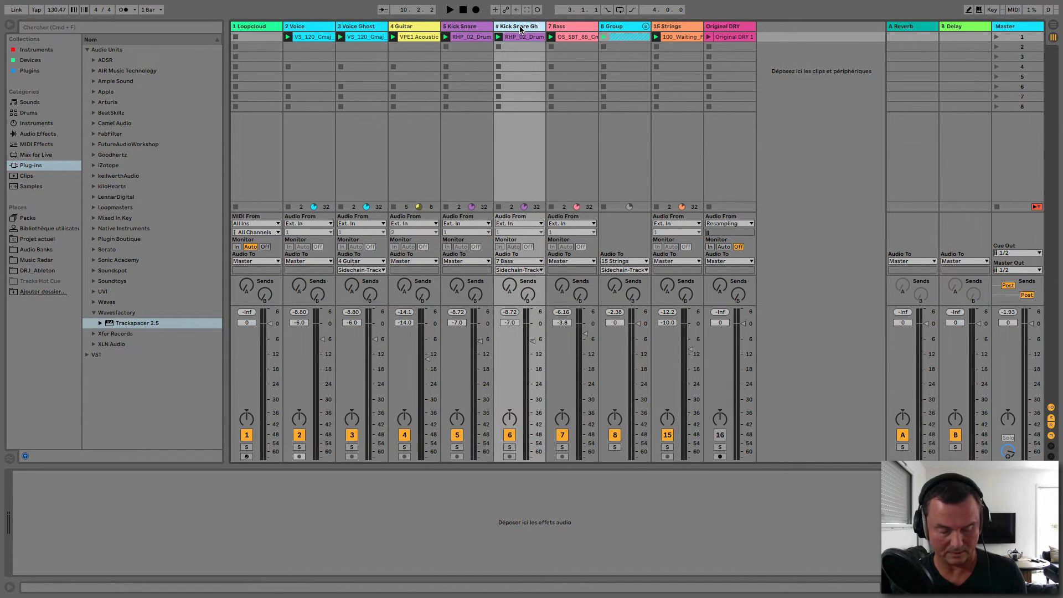
key(Return)
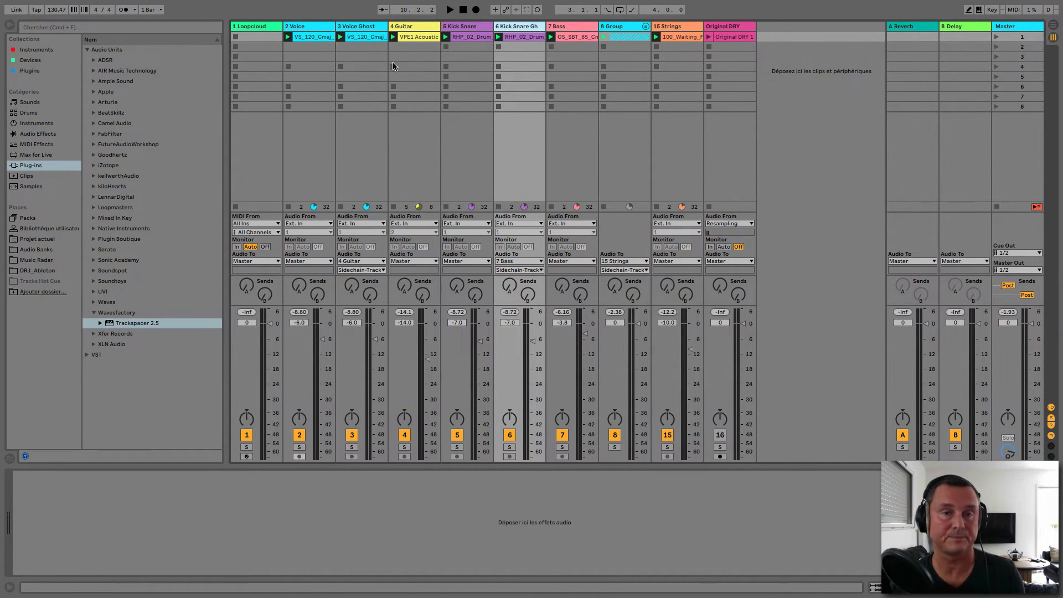
Step: Reset the Master peak level and play the Original DRY track in solo
click(622, 27)
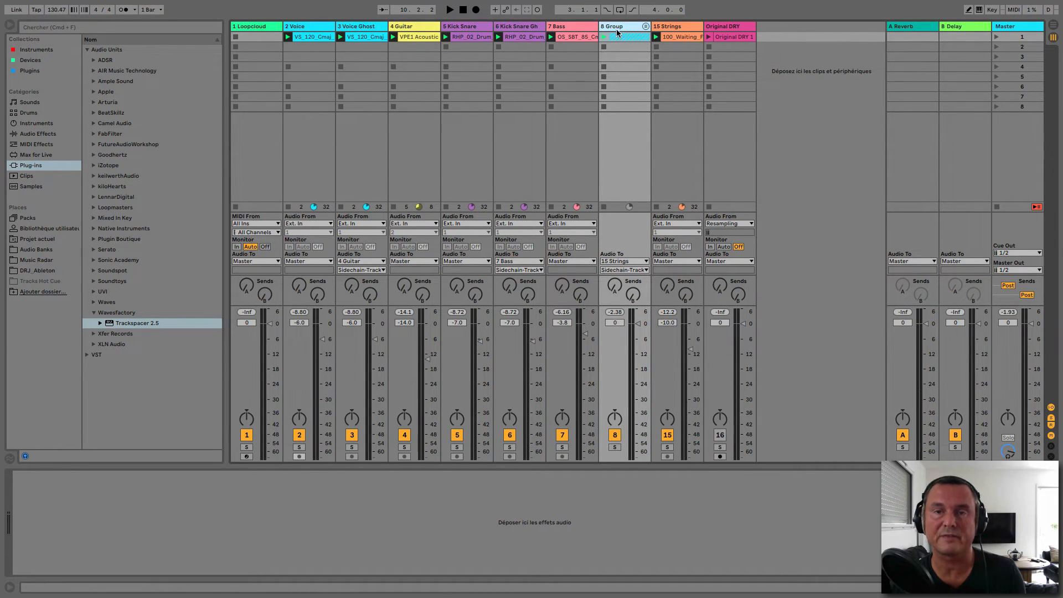
click(678, 26)
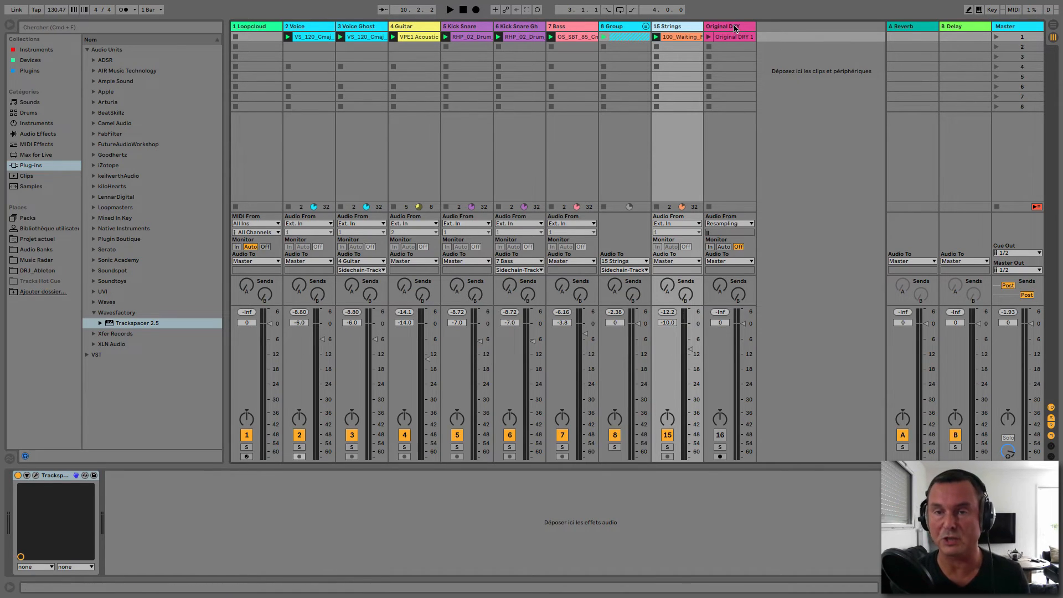
click(1009, 312)
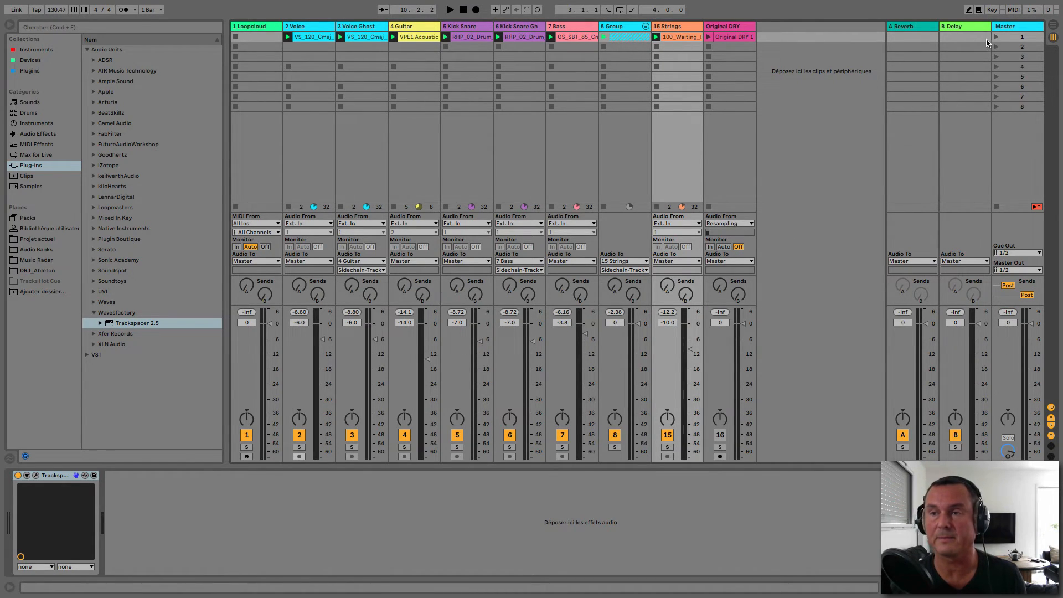
click(720, 447)
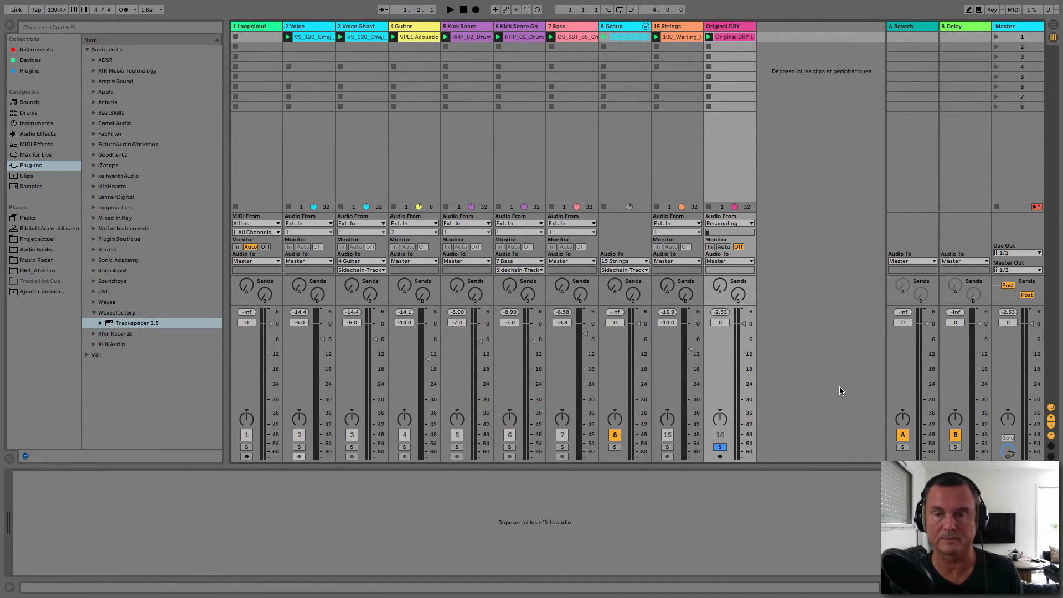
key(space)
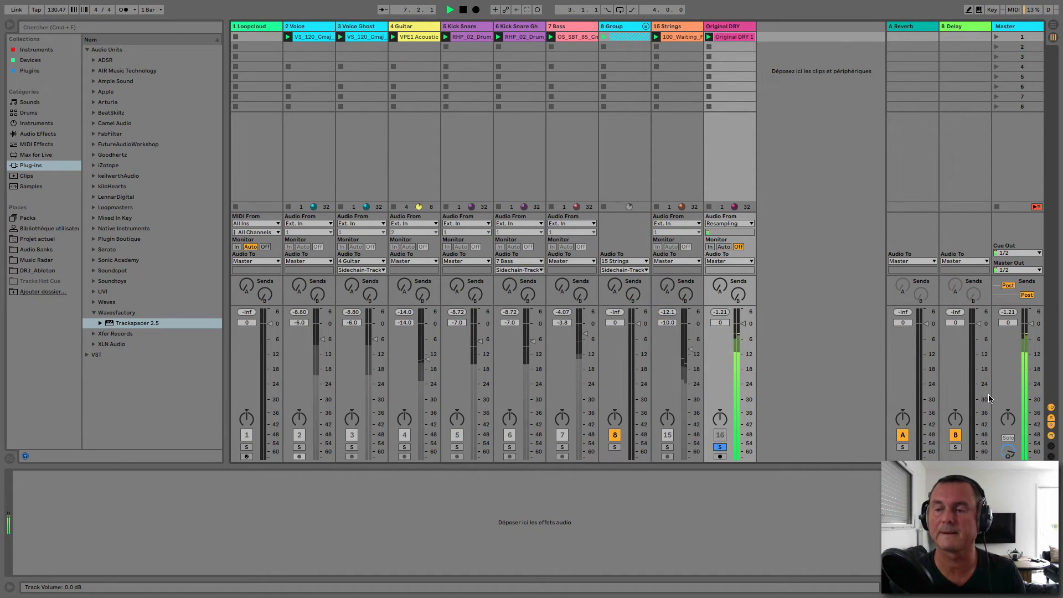
Step: Compare the Trackspacer mix with the Original DRY track by switching its solo off and on, ending with solo off and playback stopped
click(719, 447)
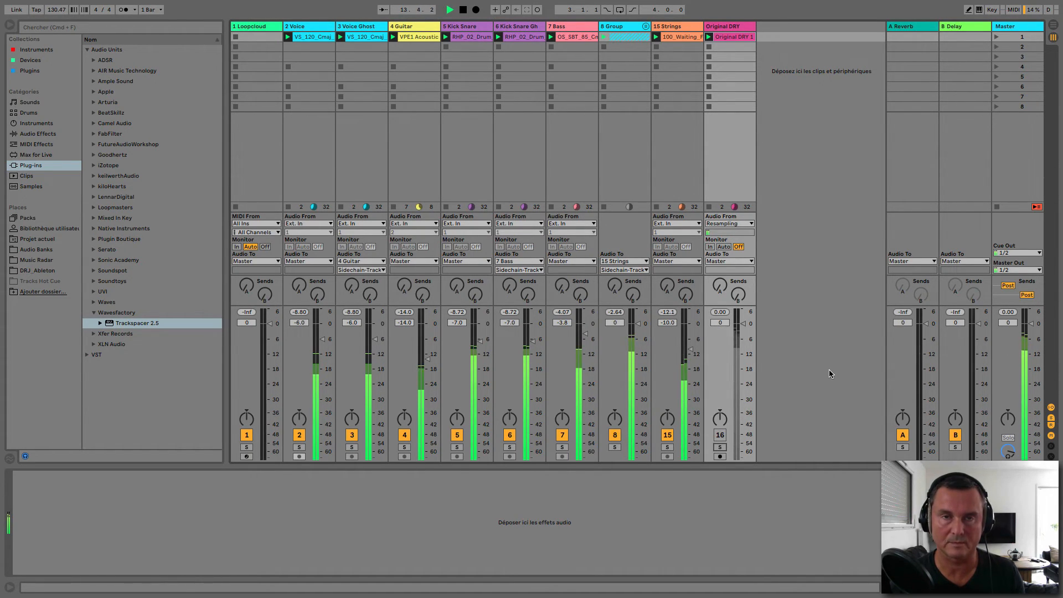
click(719, 448)
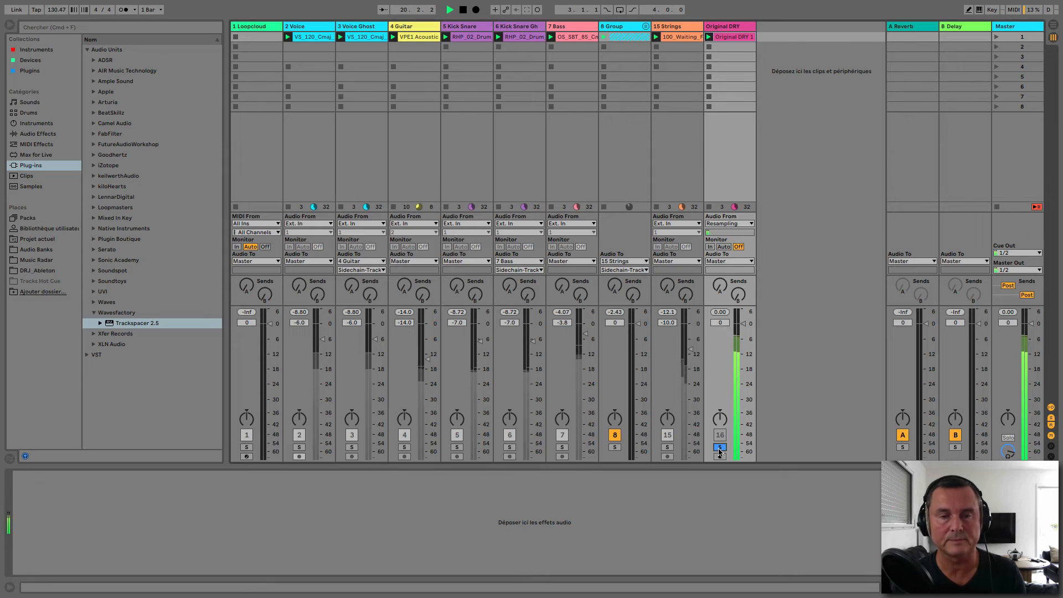
click(719, 448)
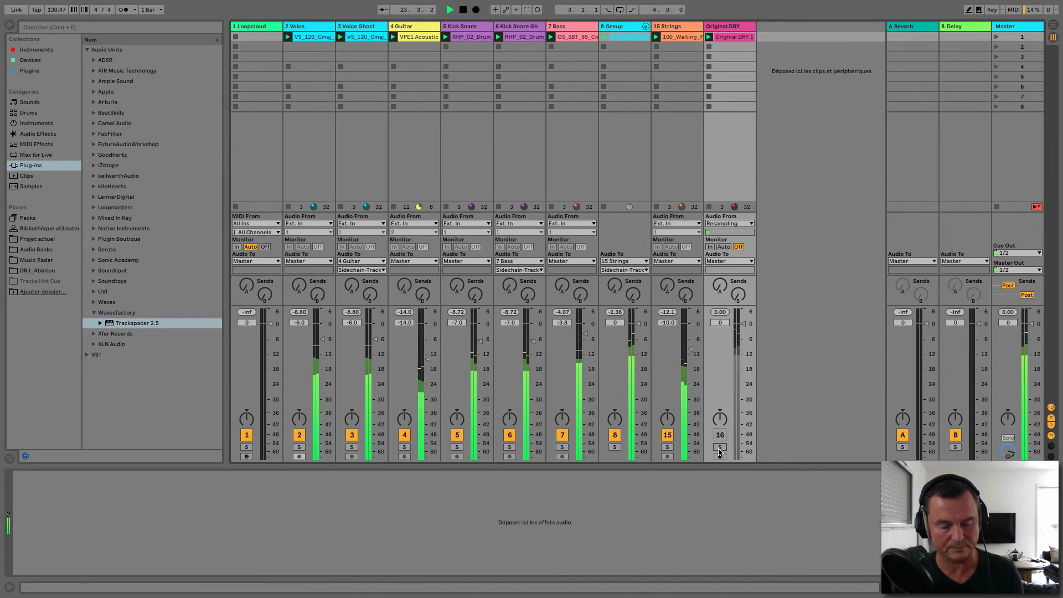
key(space)
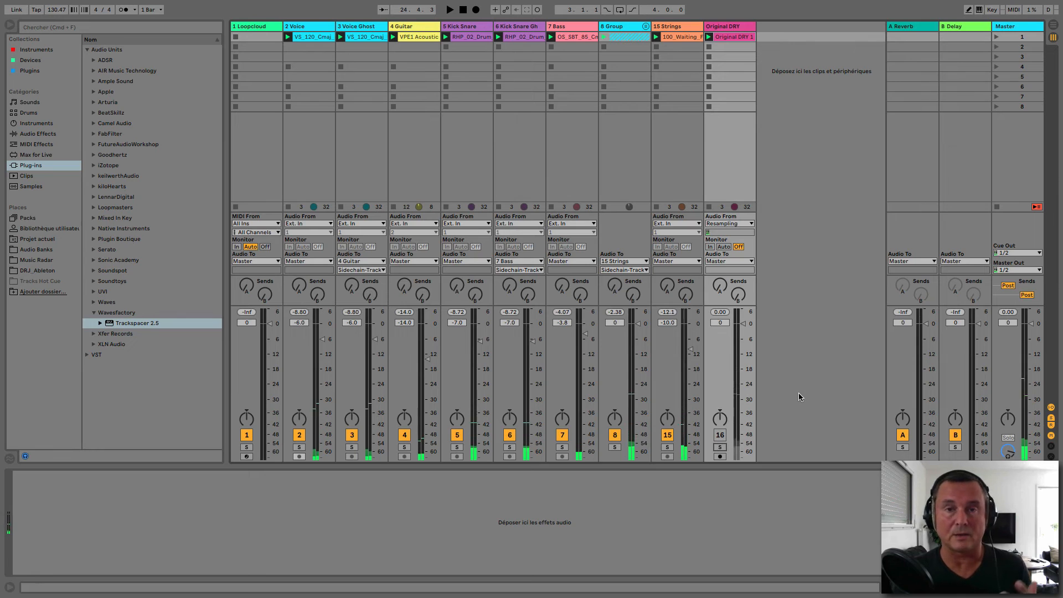